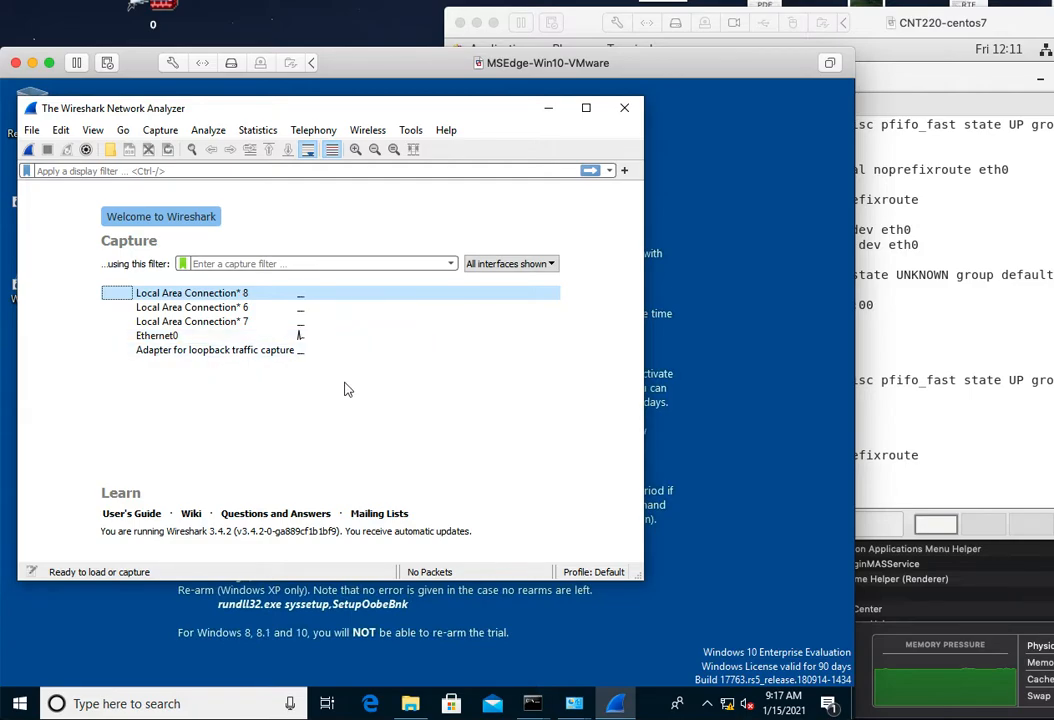
Step: Move the Wireshark window clear of the desktop shortcuts and start a live capture on the Ethernet0 interface
left_click_drag(289, 110, 345, 114)
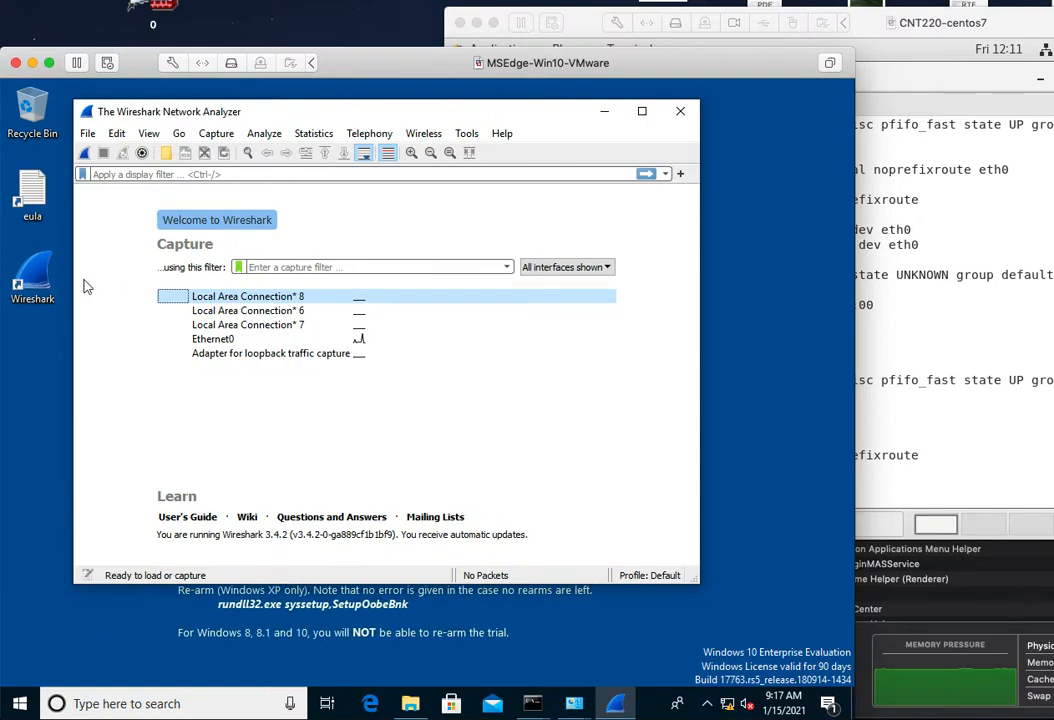
double_click(226, 341)
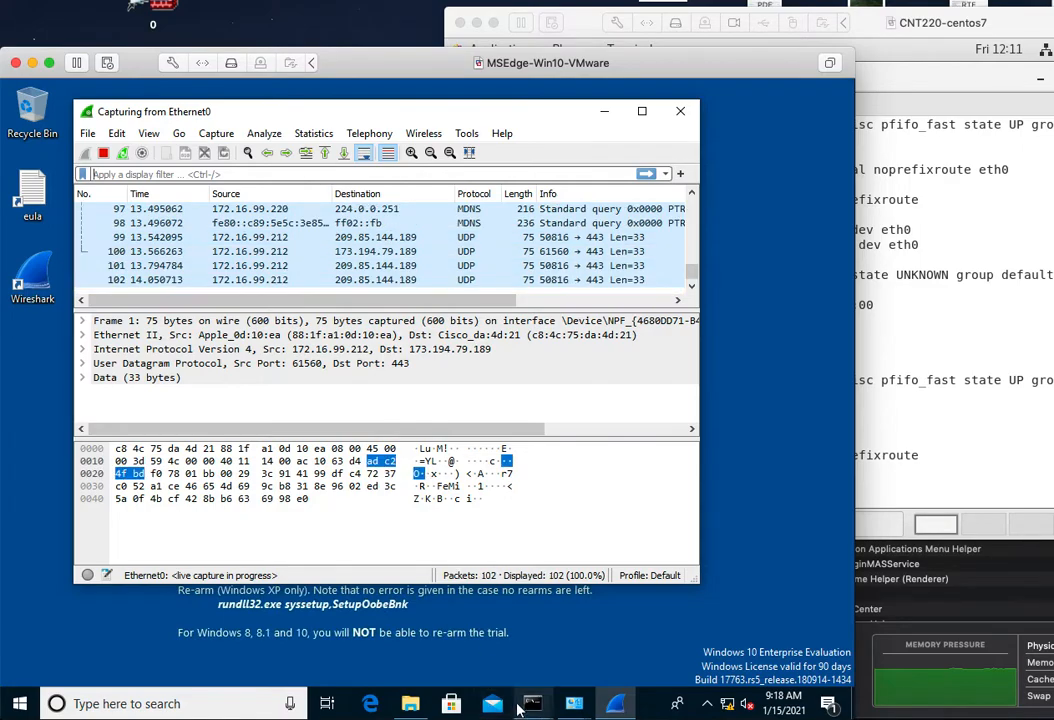
Step: Switch to the Command Prompt and ping 192.168.199.6 to generate traffic for the capture
mouse_move(532, 703)
left_click(470, 630)
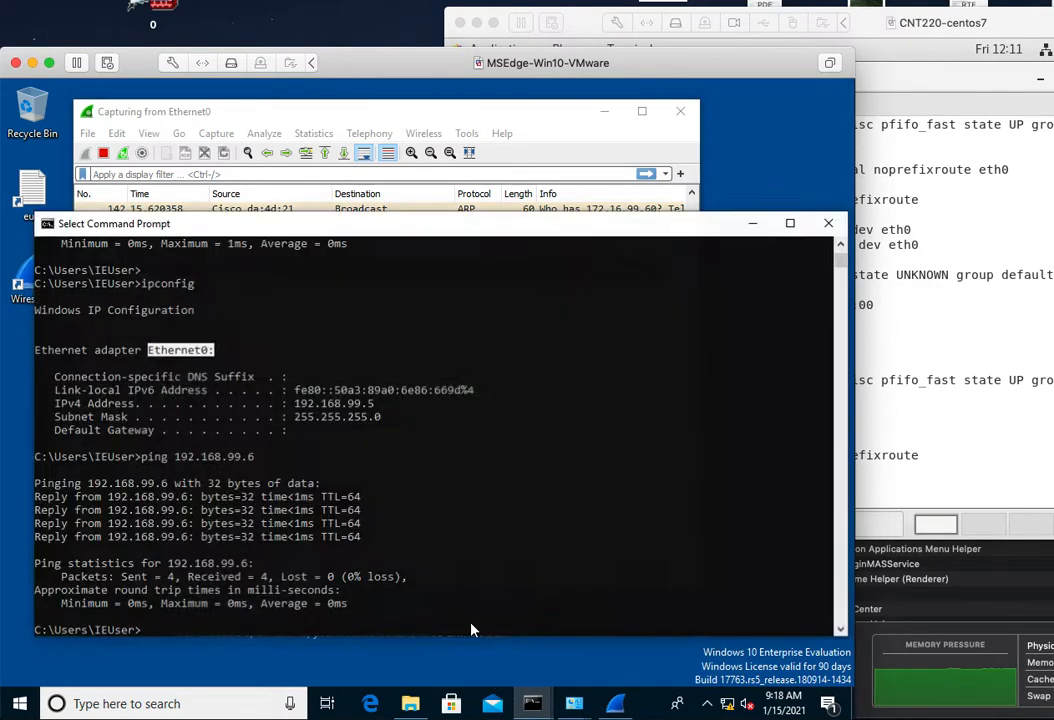
key("Up")
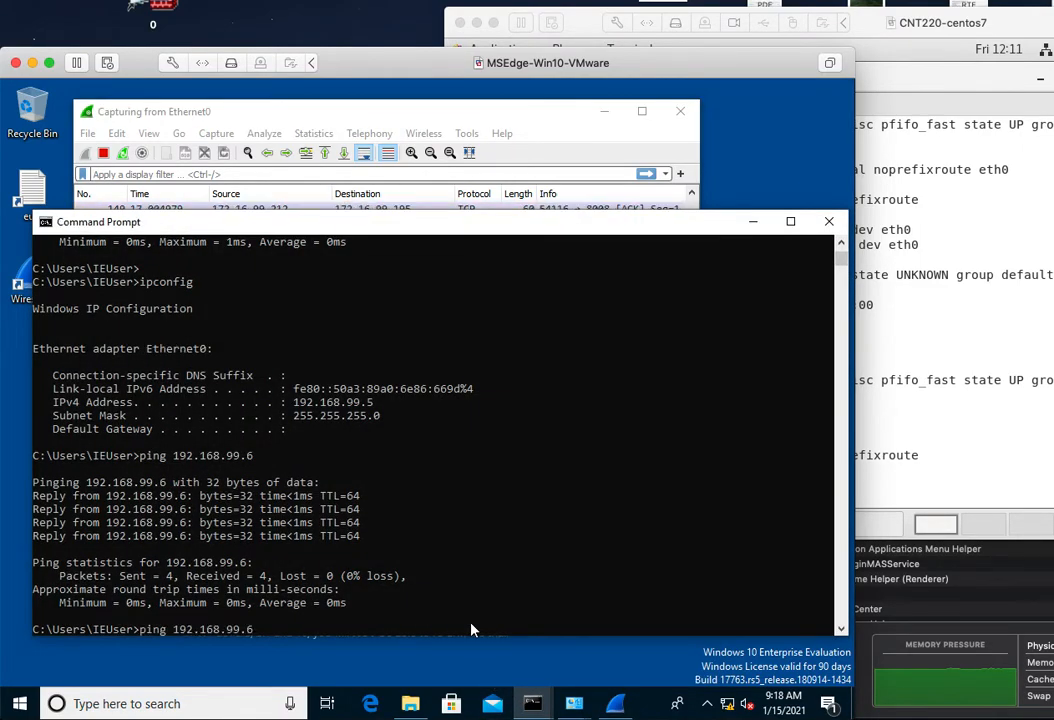
key("Return")
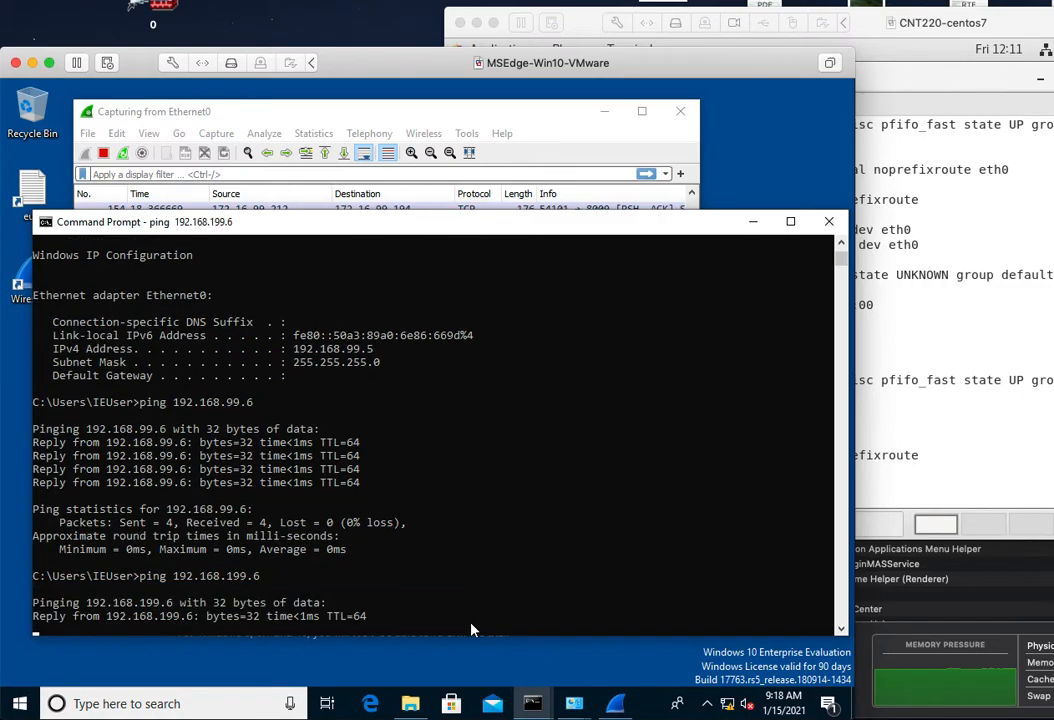
Step: Return to Wireshark, look through the captured packets for the ping traffic, and stop the Ethernet0 capture
left_click(513, 120)
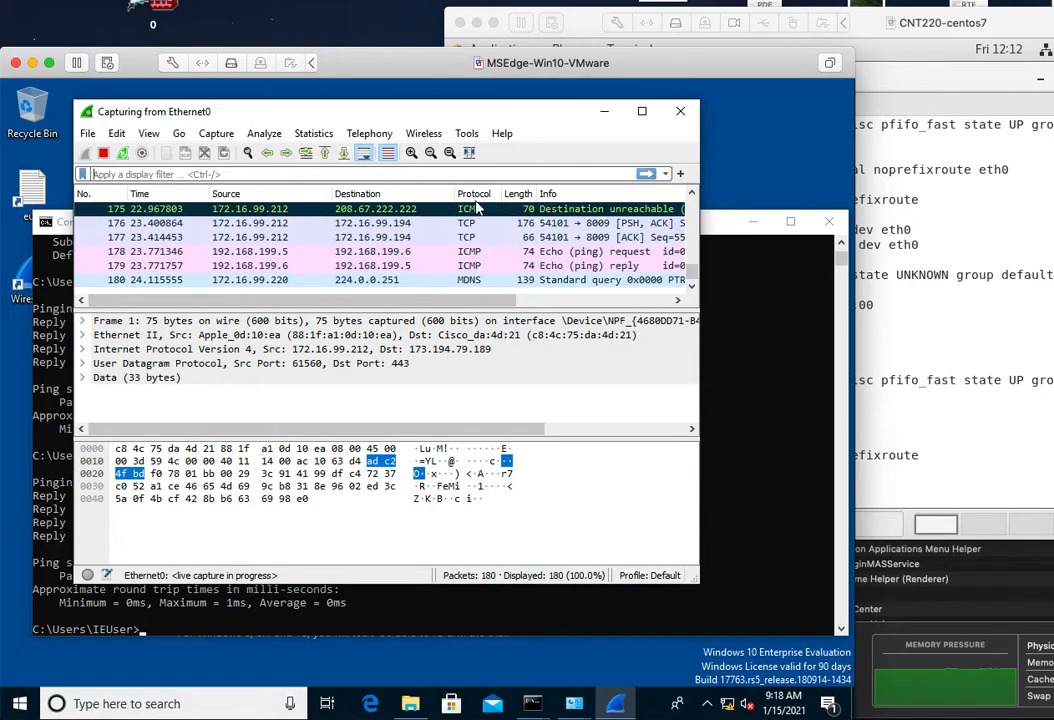
scroll(617, 270, "up", 5)
scroll(617, 270, "down", 14)
scroll(617, 270, "up", 8)
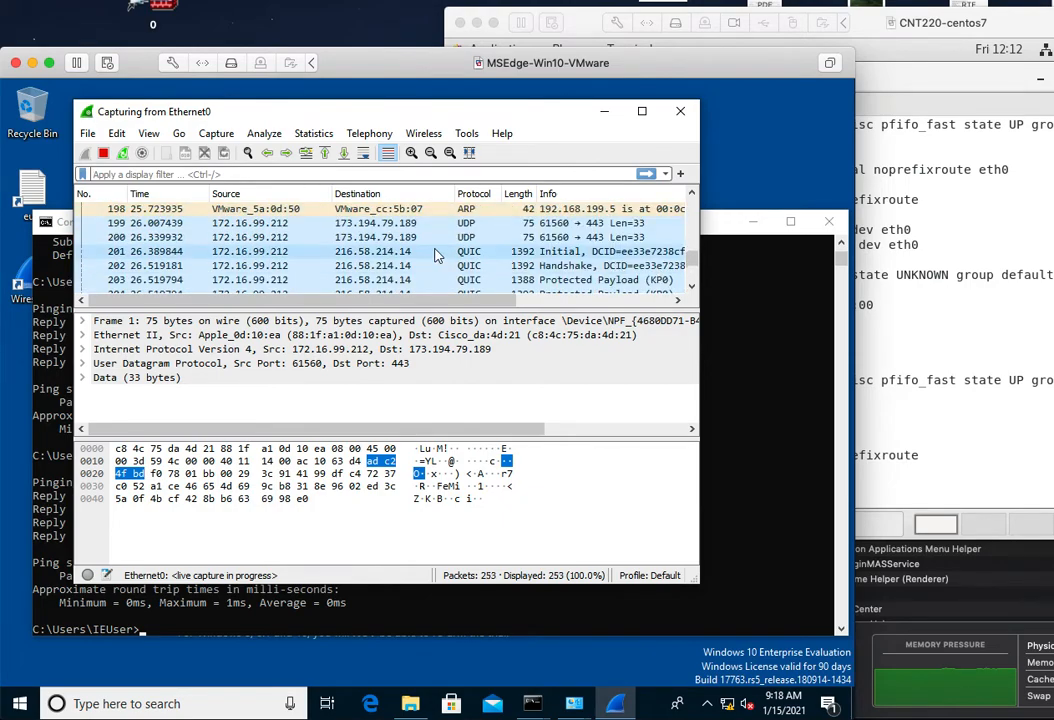
scroll(436, 256, "up", 3)
left_click(216, 134)
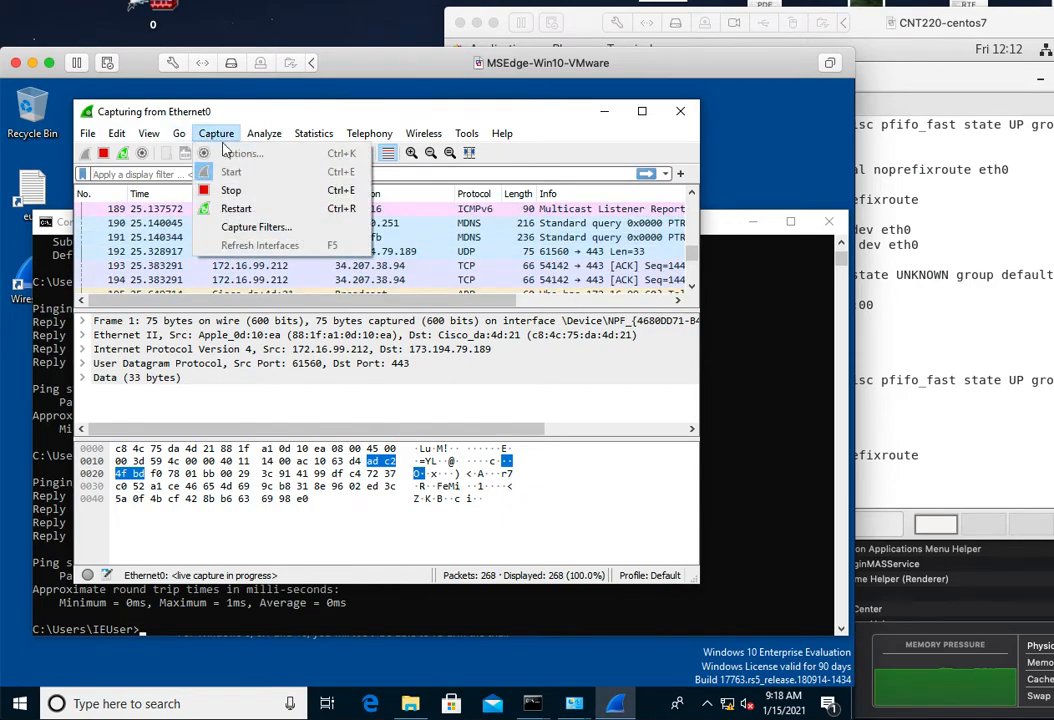
left_click(231, 190)
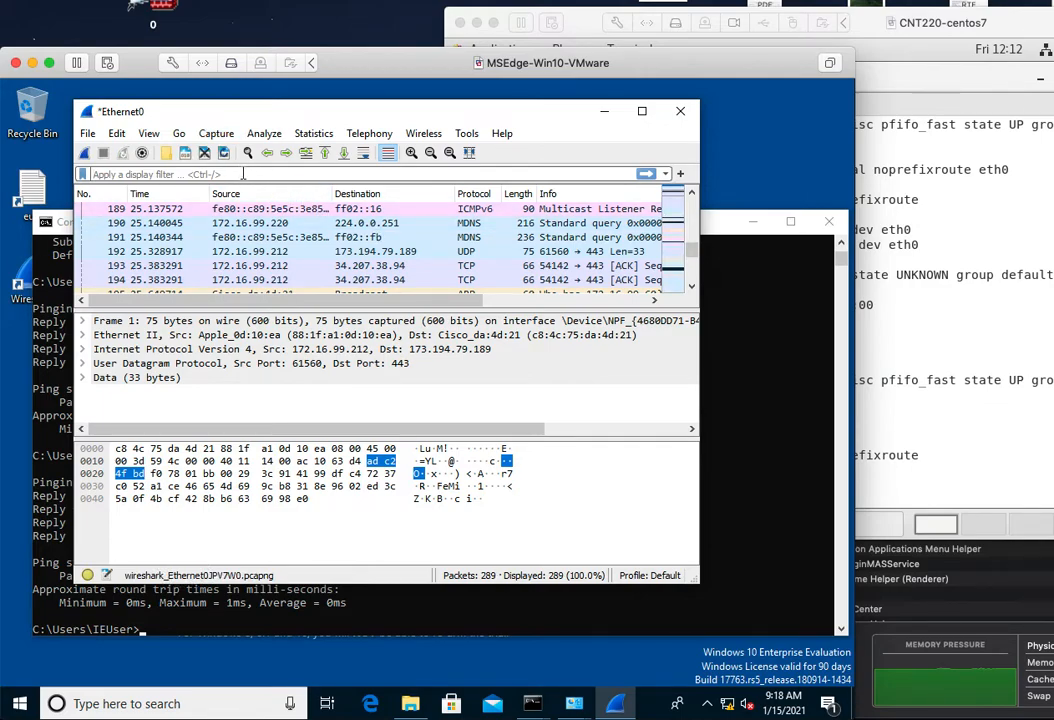
Step: Apply the display filter icmp and enlarge the packet list to show more of the filtered packets
left_click(243, 174)
type("icmp")
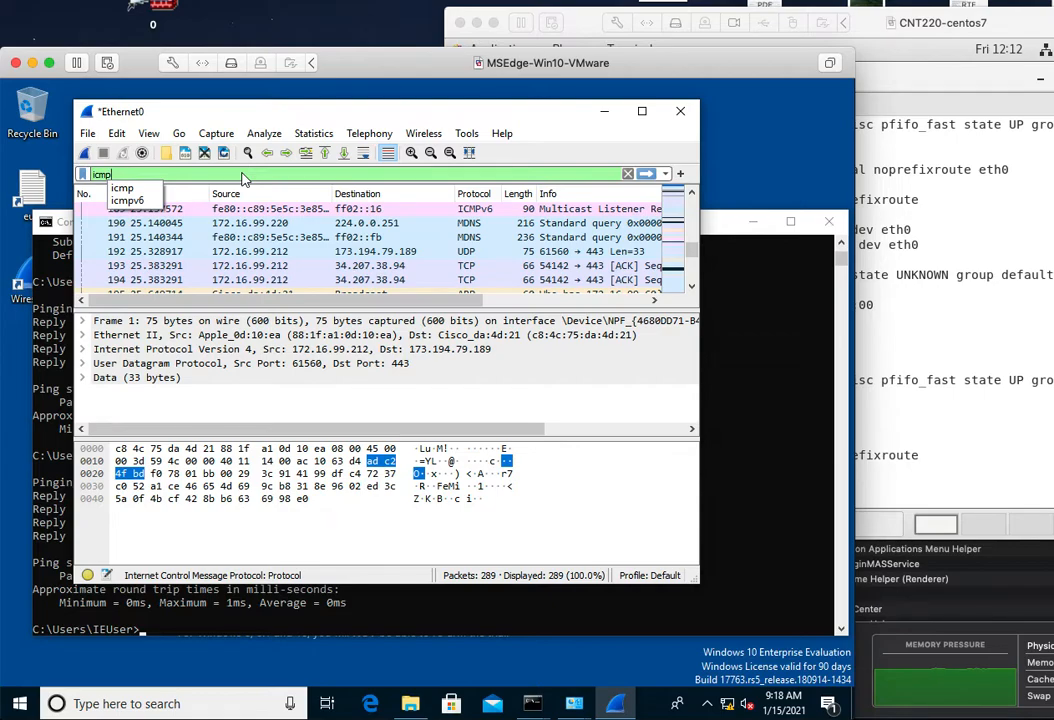
key("Return")
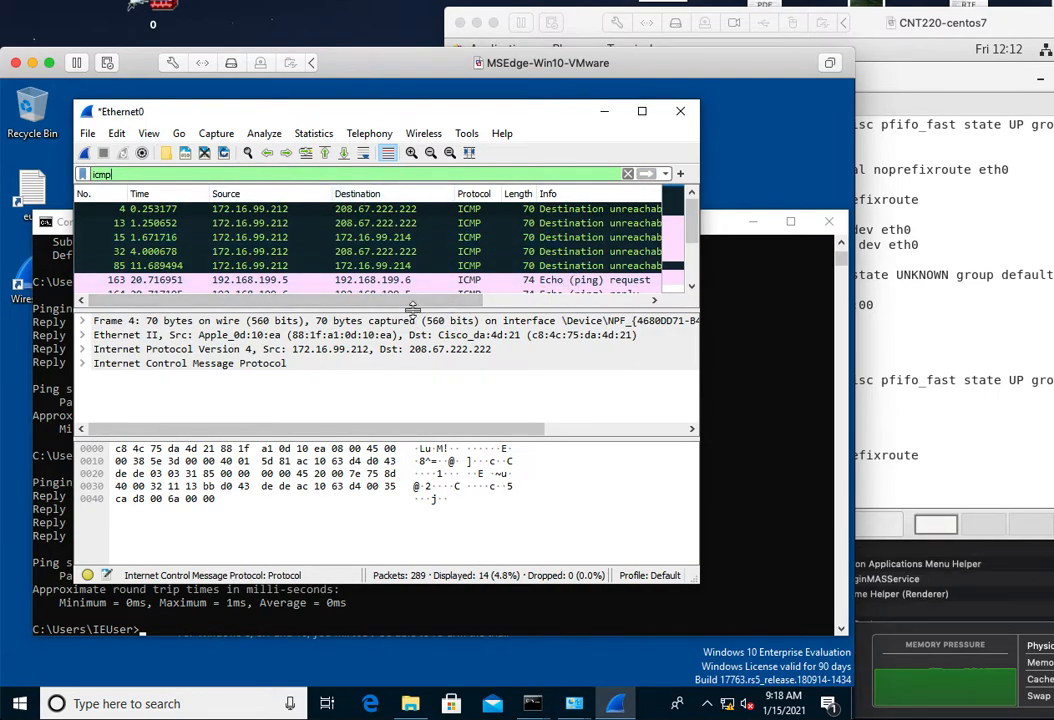
left_click_drag(412, 308, 410, 430)
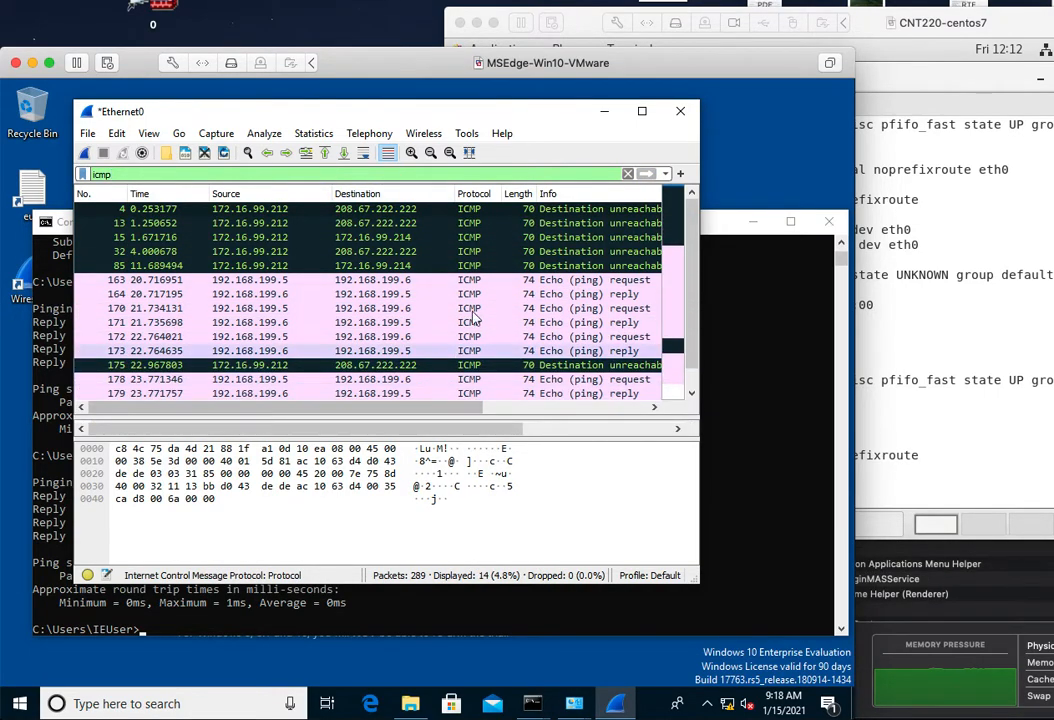
Step: Compare the first echo request and reply packets with the Destination unreachable packets in the filtered list
left_click(548, 293)
left_click(551, 308)
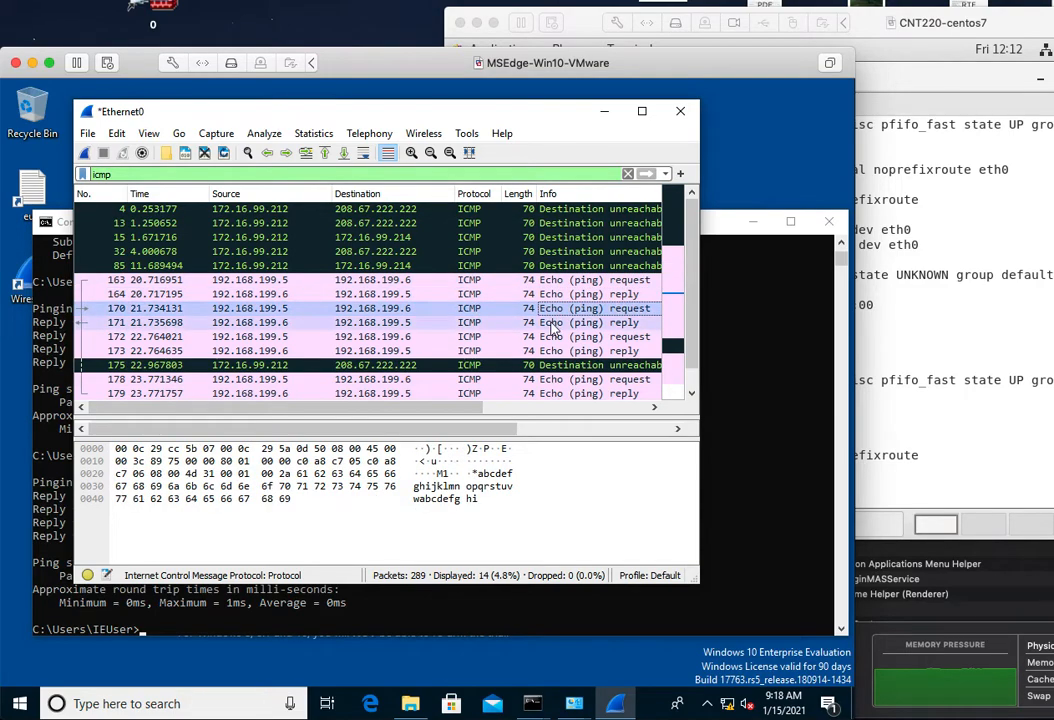
left_click(553, 322)
left_click(559, 282)
left_click(556, 294)
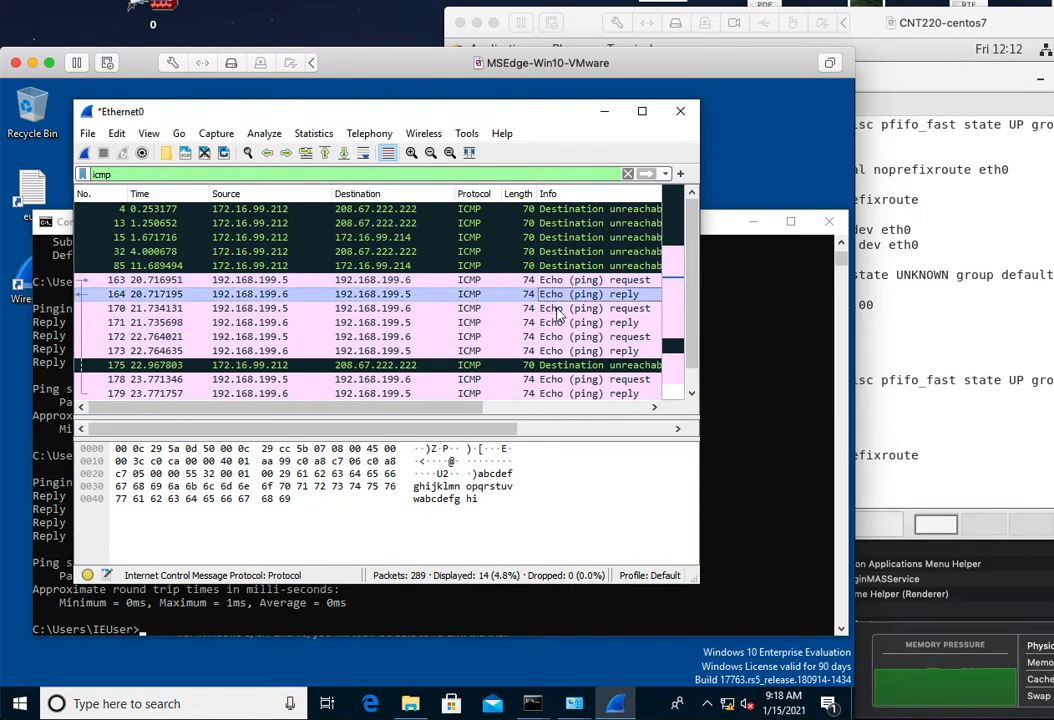
left_click(554, 308)
left_click(552, 251)
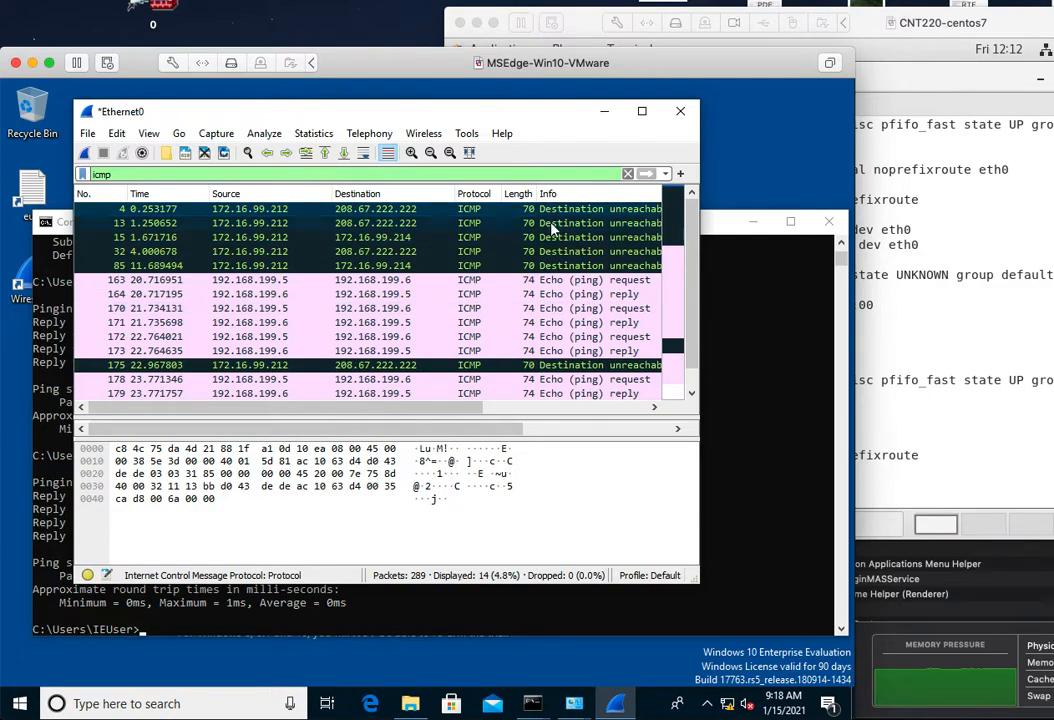
left_click(561, 240)
left_click_drag(442, 407, 420, 418)
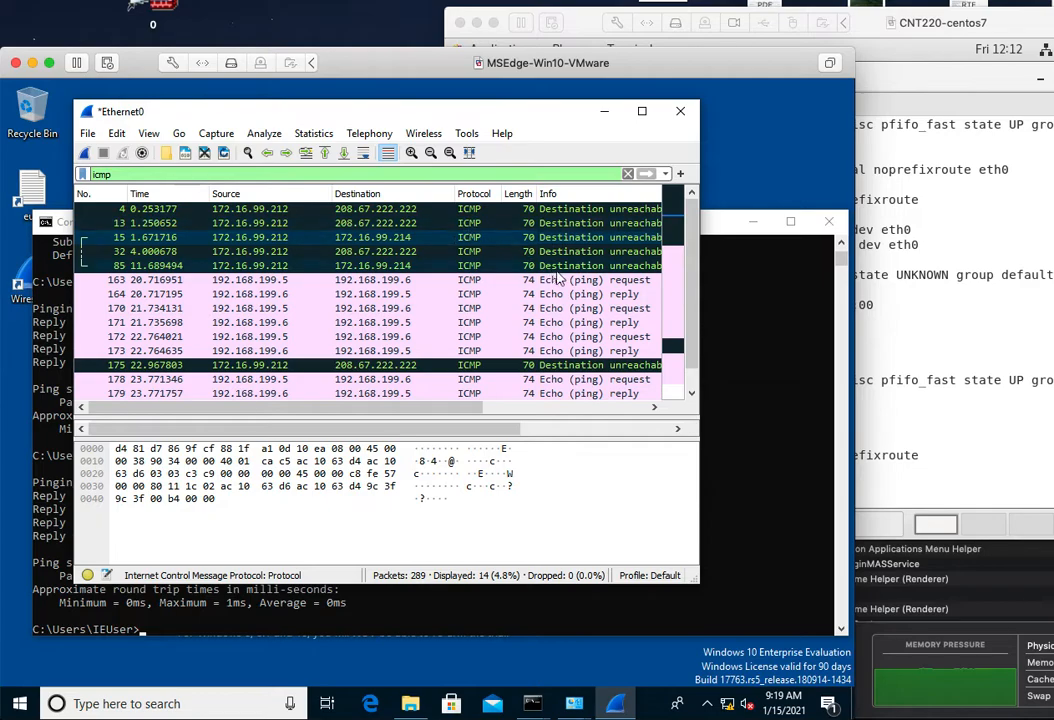
Step: Go through the echo request and reply pairs between 192.168.199.5 and 192.168.199.6, from packet 163 to packet 179
left_click(590, 292)
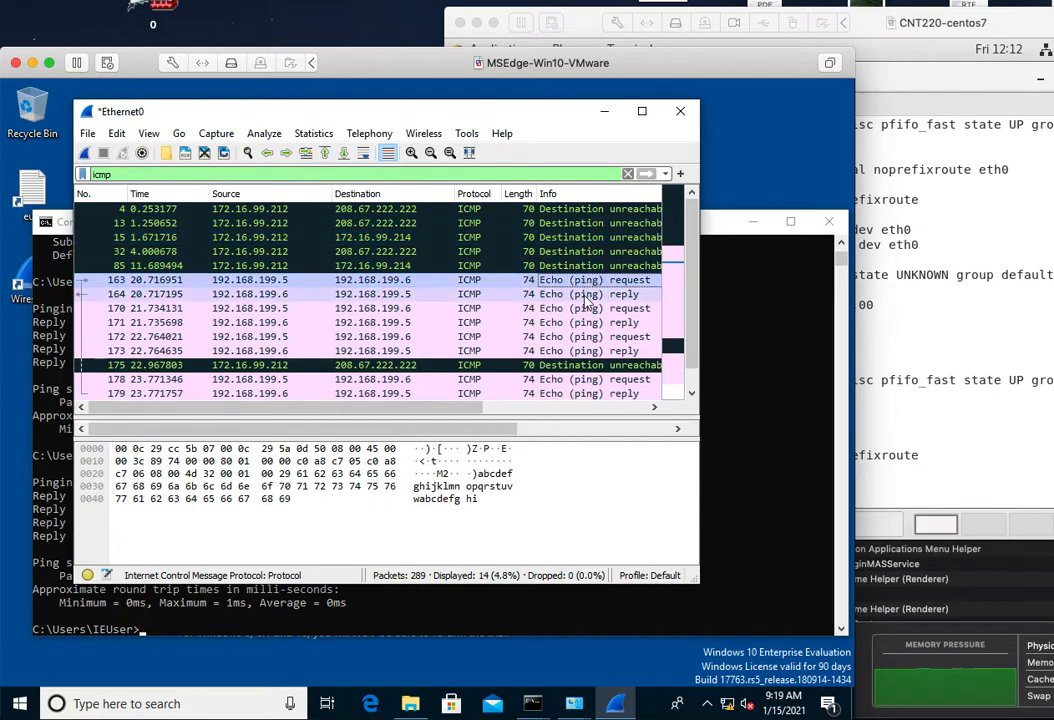
left_click(587, 312)
left_click(598, 323)
left_click(610, 337)
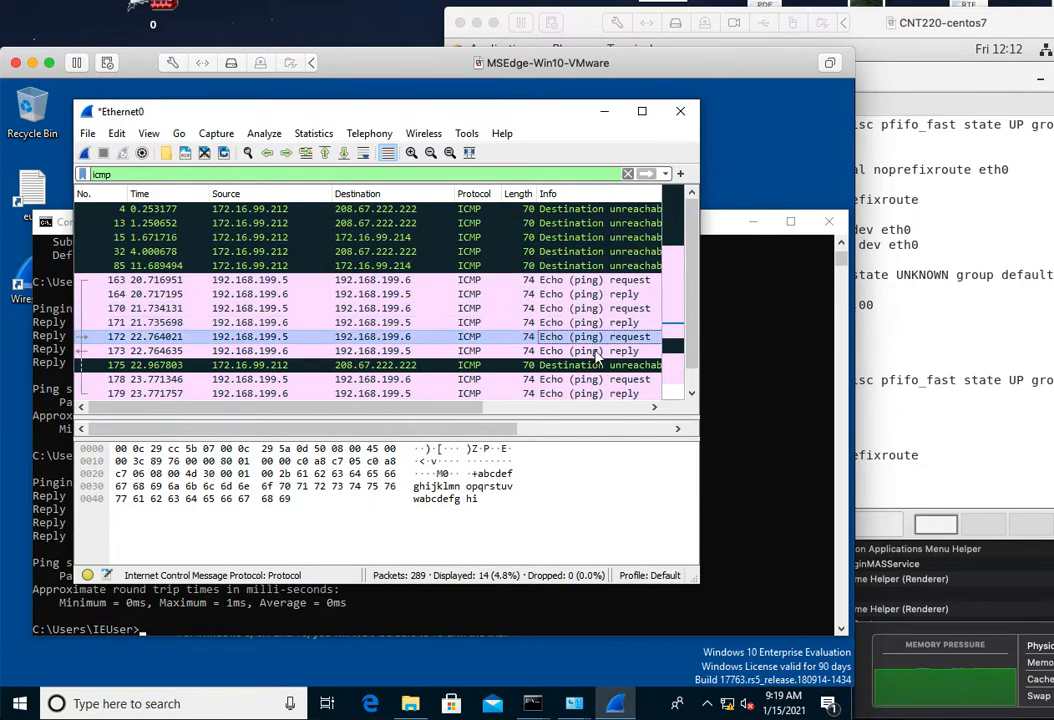
left_click(625, 351)
scroll(615, 370, "down", 1)
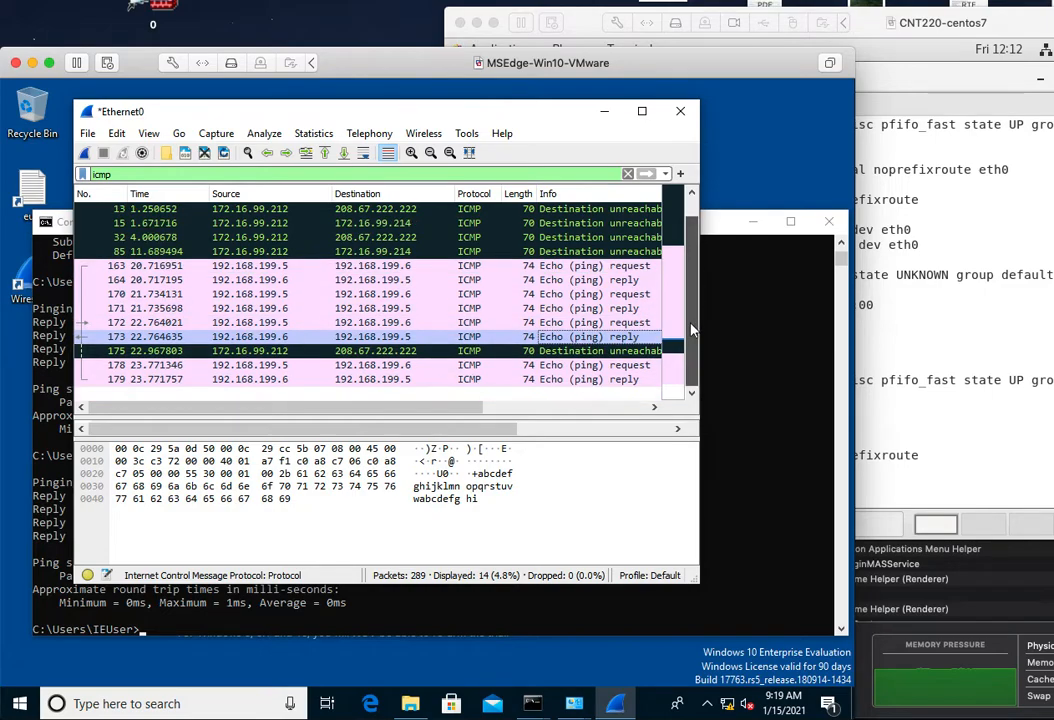
left_click(612, 366)
left_click(614, 380)
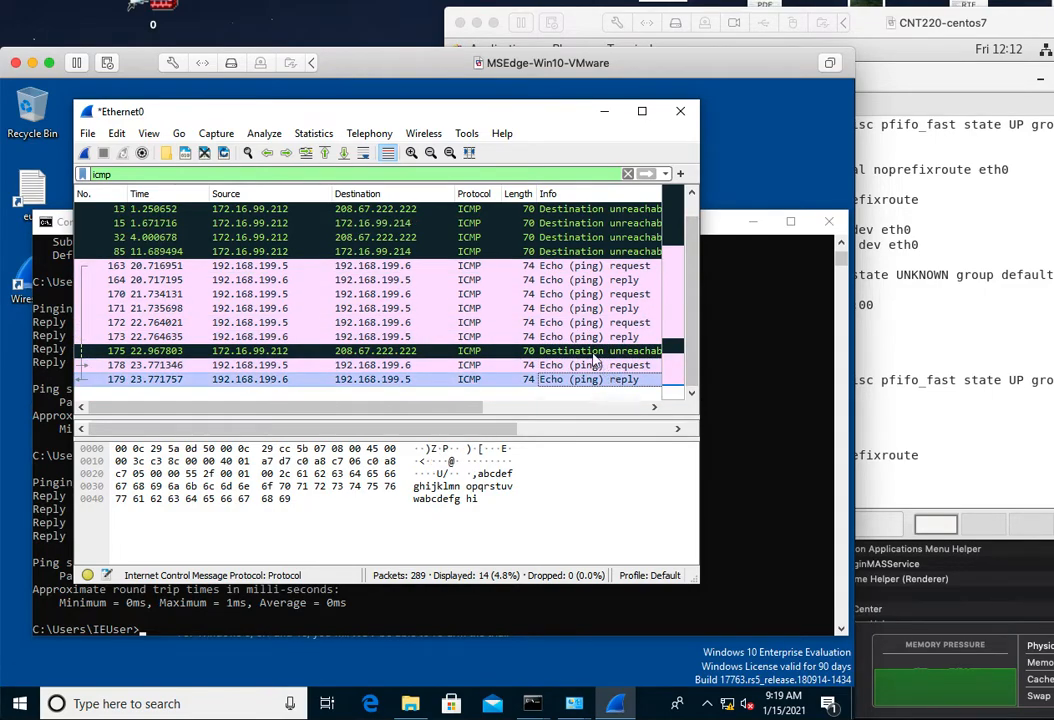
Step: Open packet 163 in its own window and examine which bytes belong to the Frame, Ethernet II, Internet Protocol Version 4 and ICMP layers
double_click(543, 266)
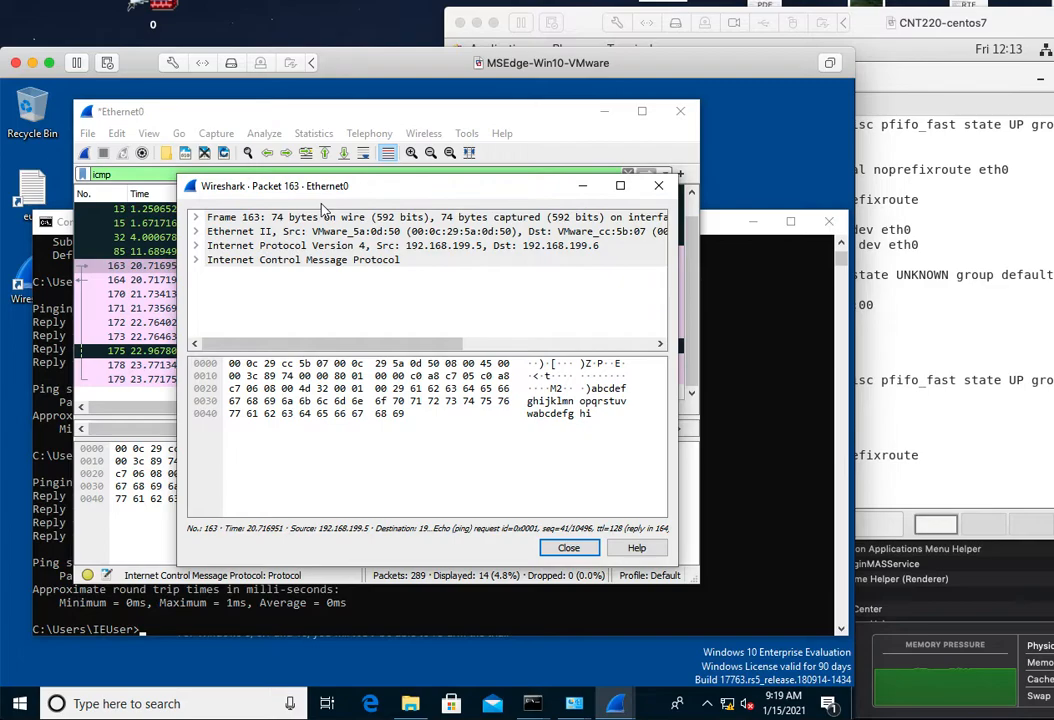
left_click_drag(374, 177, 374, 103)
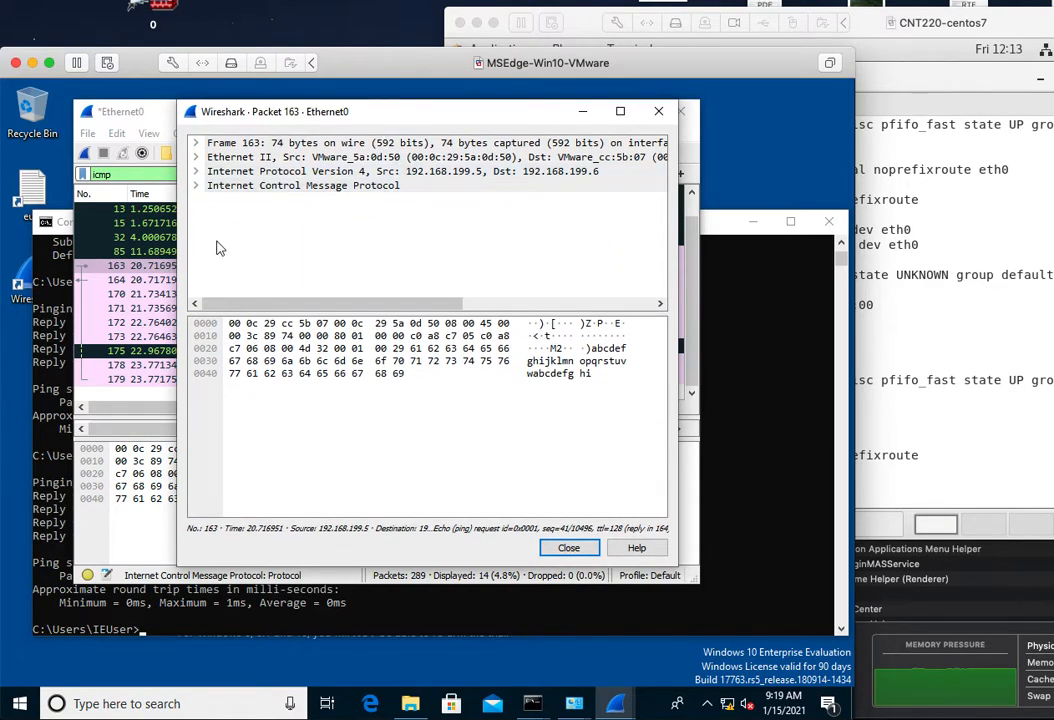
left_click(238, 149)
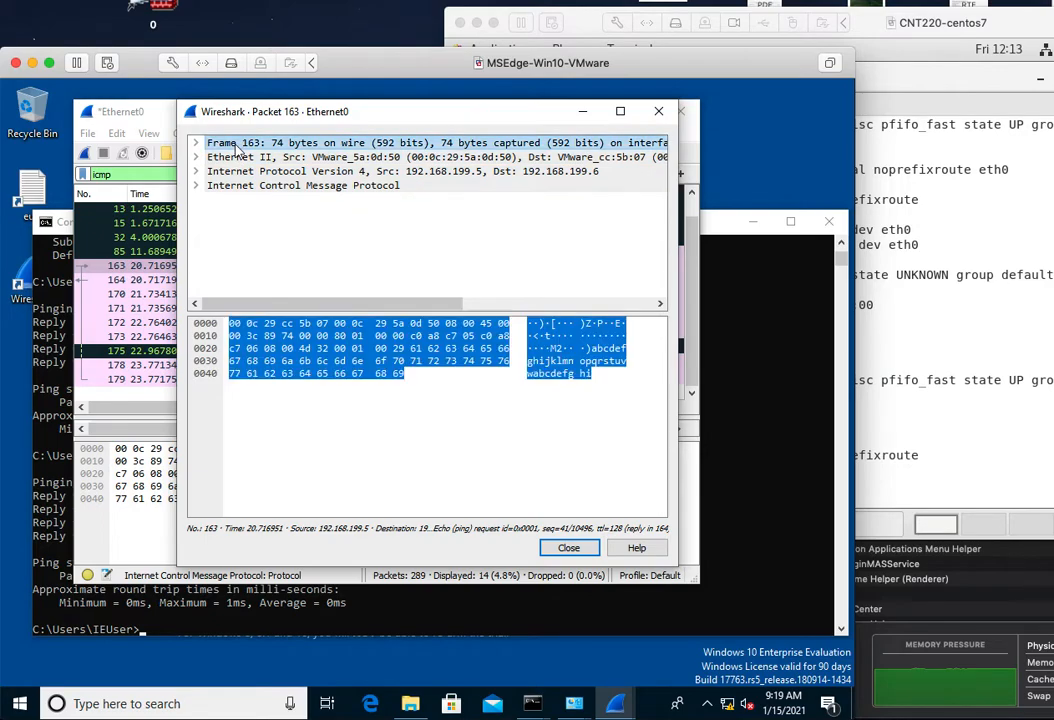
left_click(244, 159)
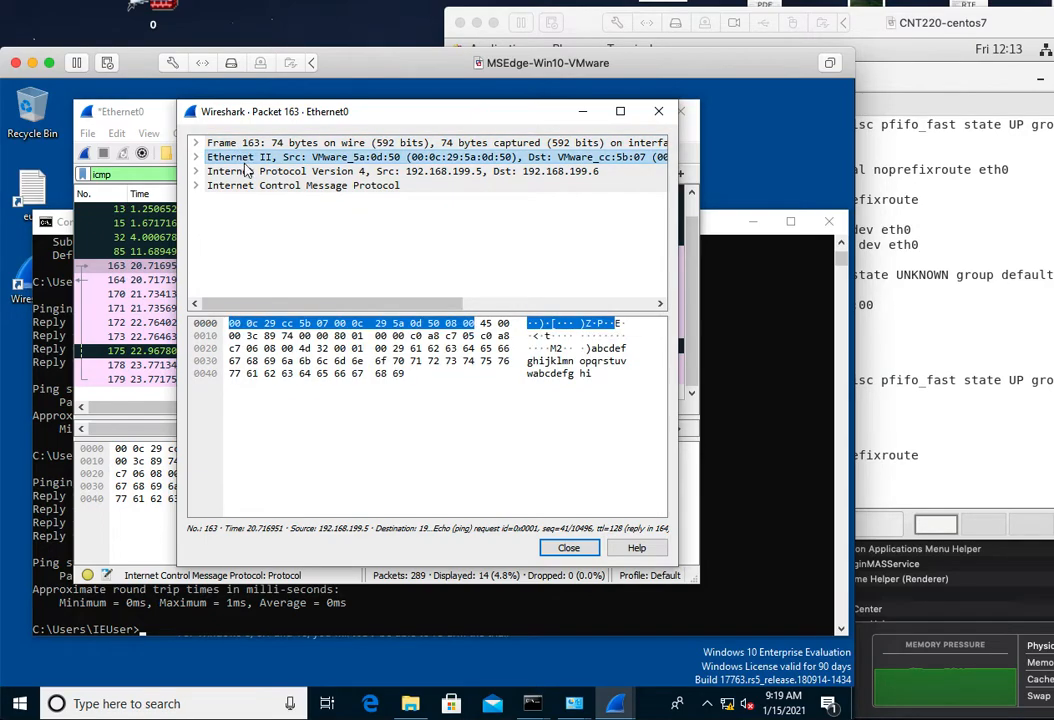
left_click(247, 171)
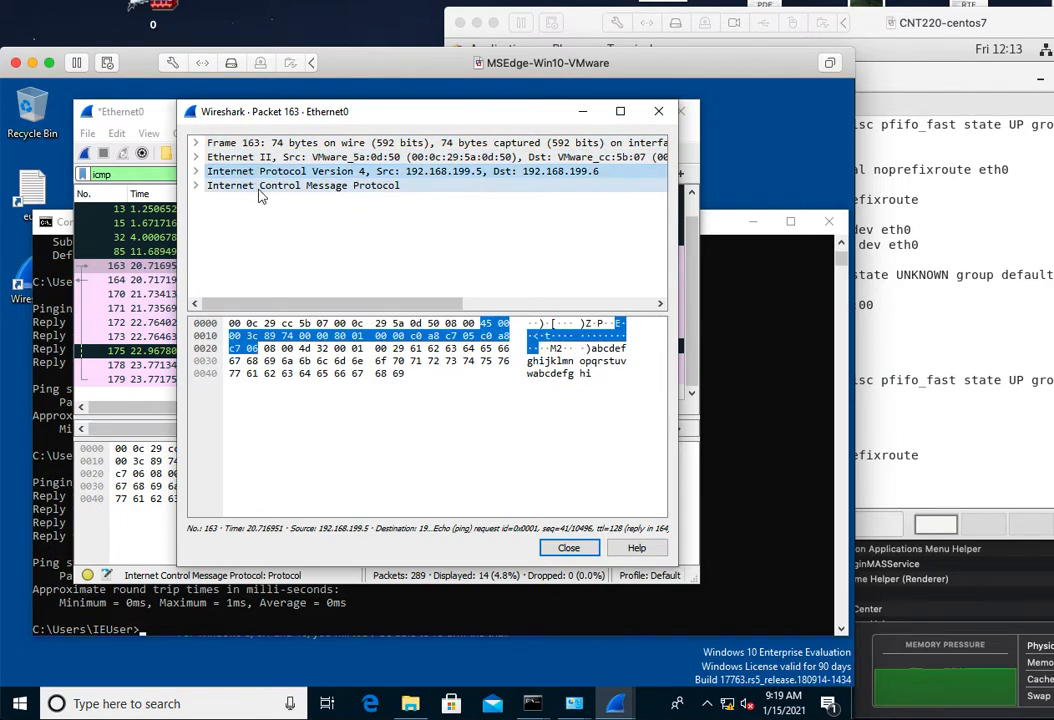
left_click(260, 186)
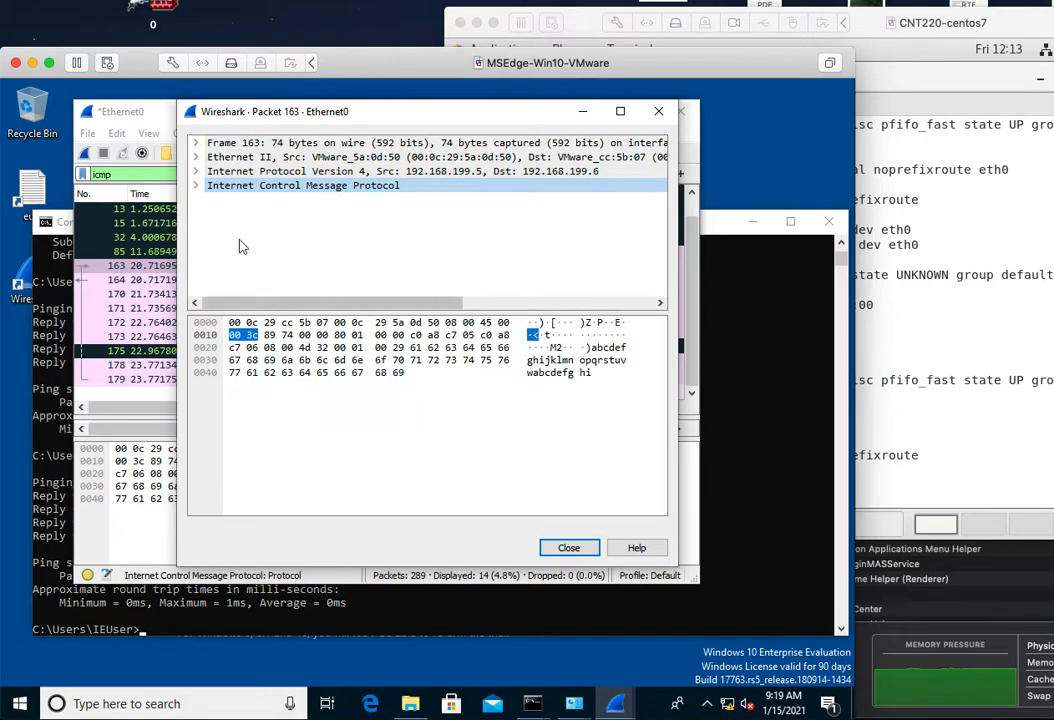
left_click(235, 143)
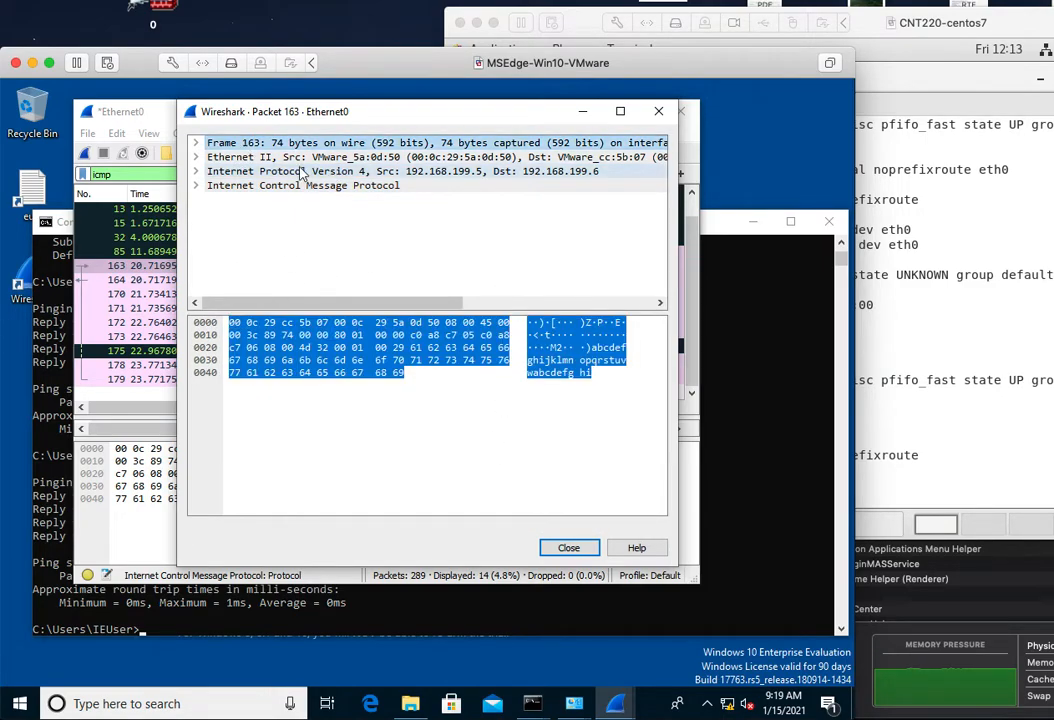
left_click(224, 160)
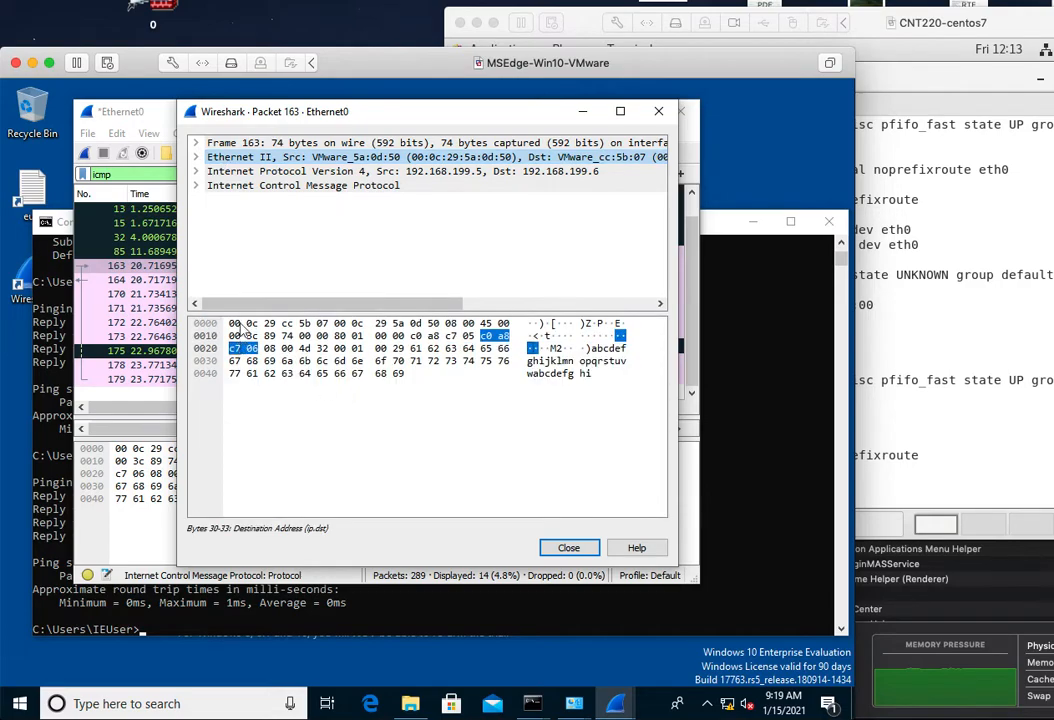
left_click(271, 176)
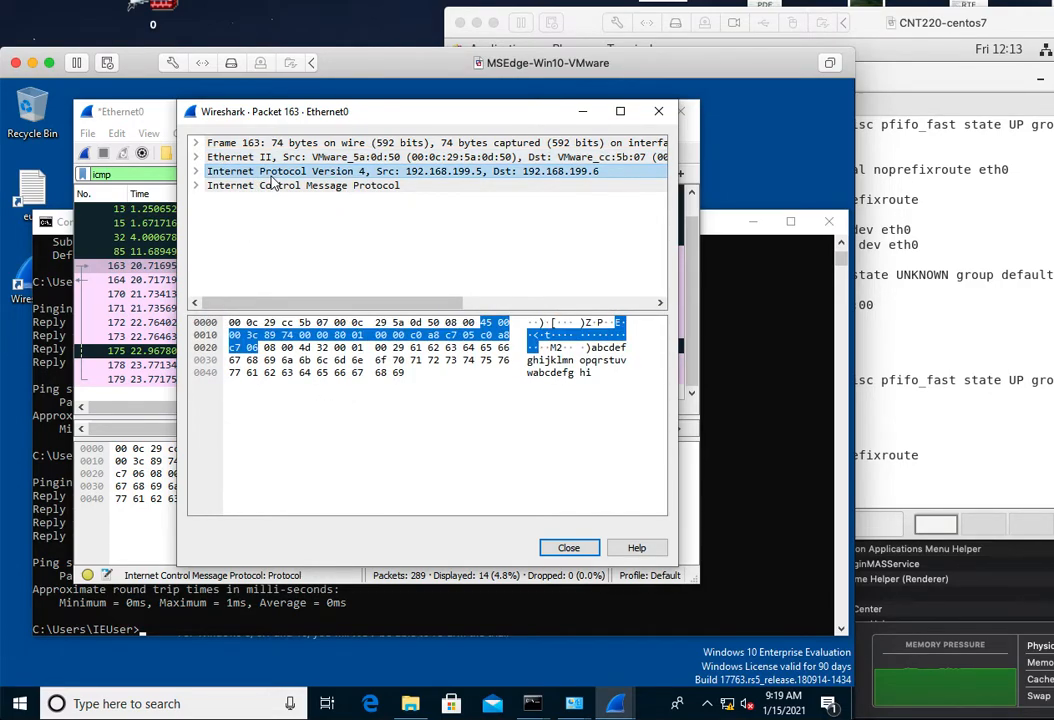
left_click(286, 190)
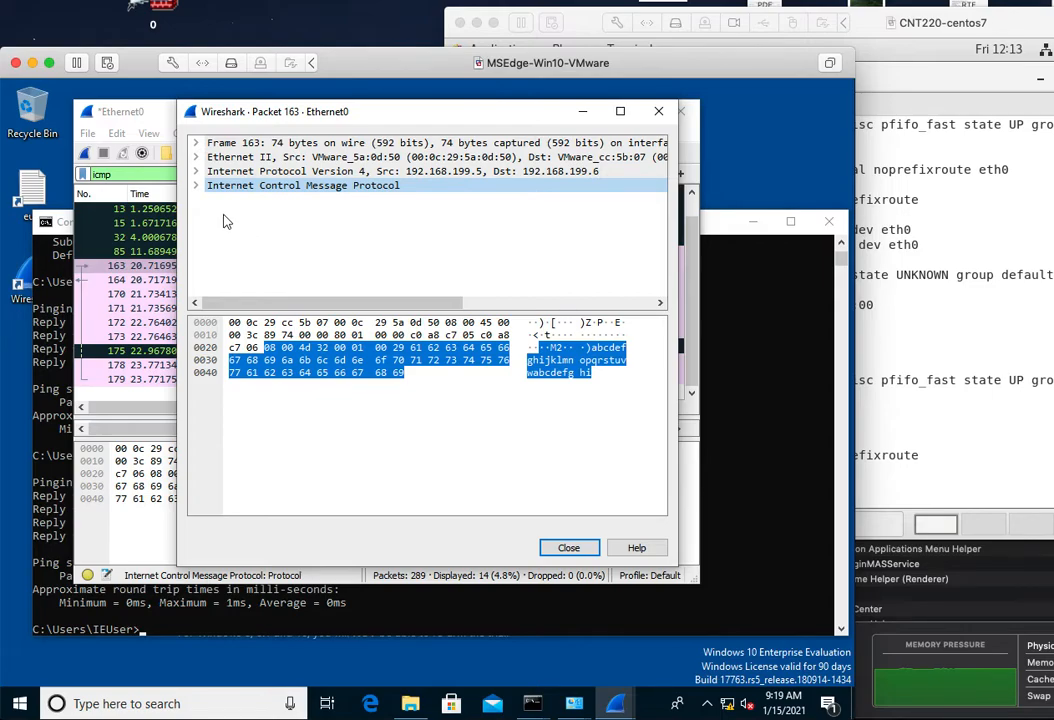
Step: Expand the Ethernet II, Internet Protocol Version 4 and ICMP sections of packet 163 and examine their addresses and header fields
left_click(196, 157)
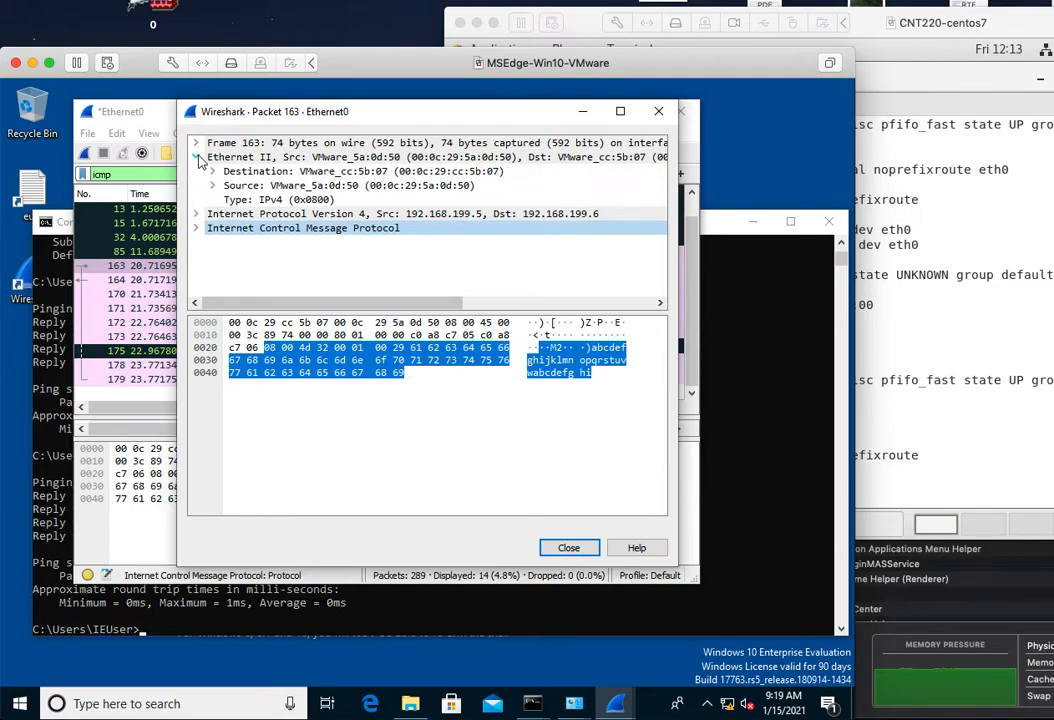
left_click(197, 214)
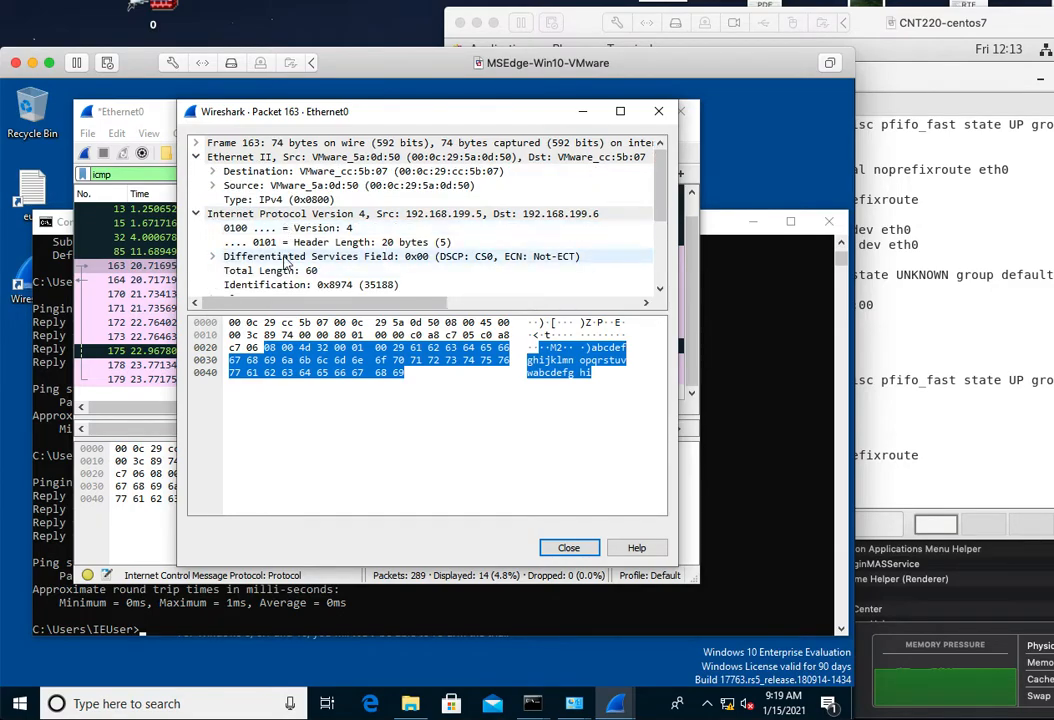
scroll(287, 262, "down", 3)
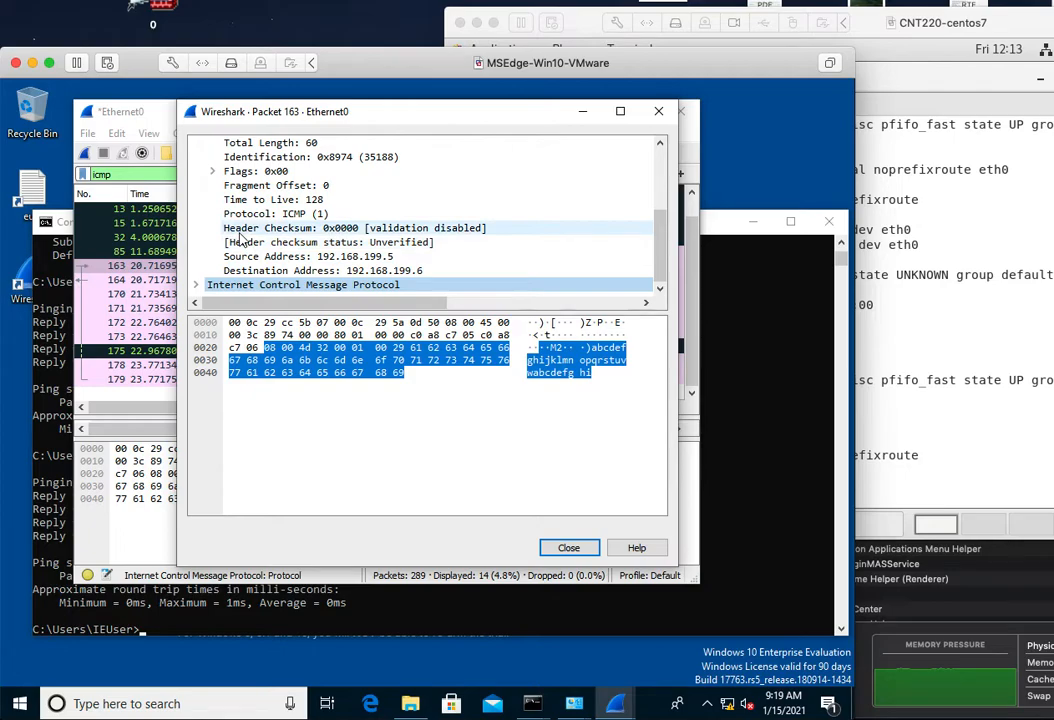
left_click(196, 284)
scroll(323, 243, "down", 2)
scroll(323, 243, "down", 2)
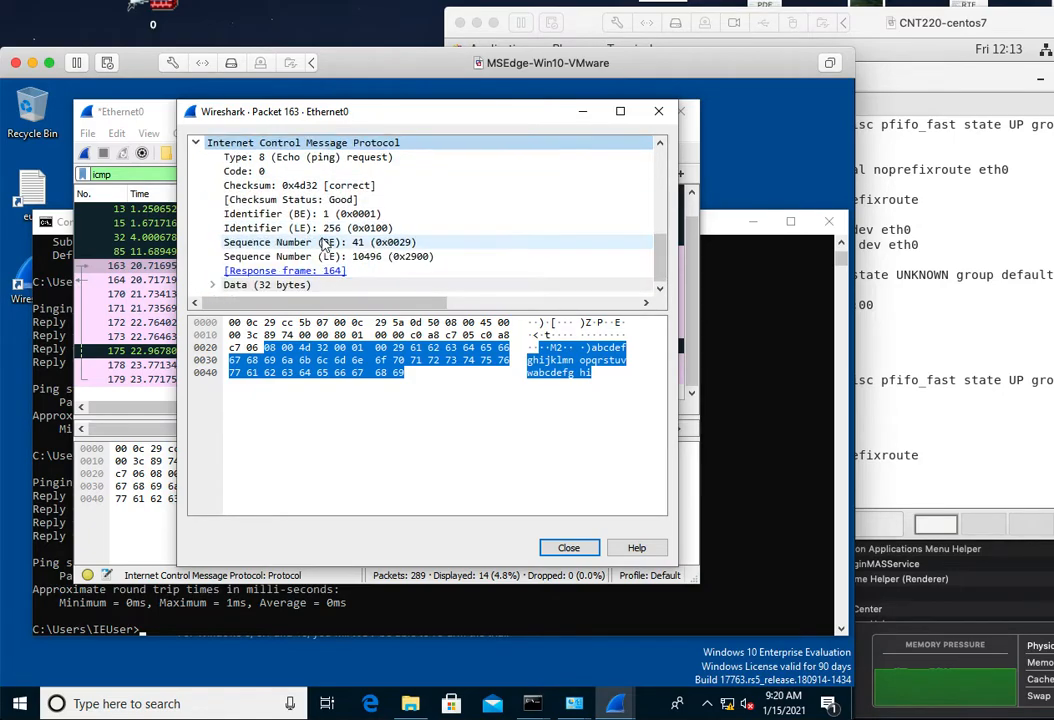
scroll(358, 245, "up", 3)
scroll(360, 243, "up", 3)
scroll(365, 244, "down", 4)
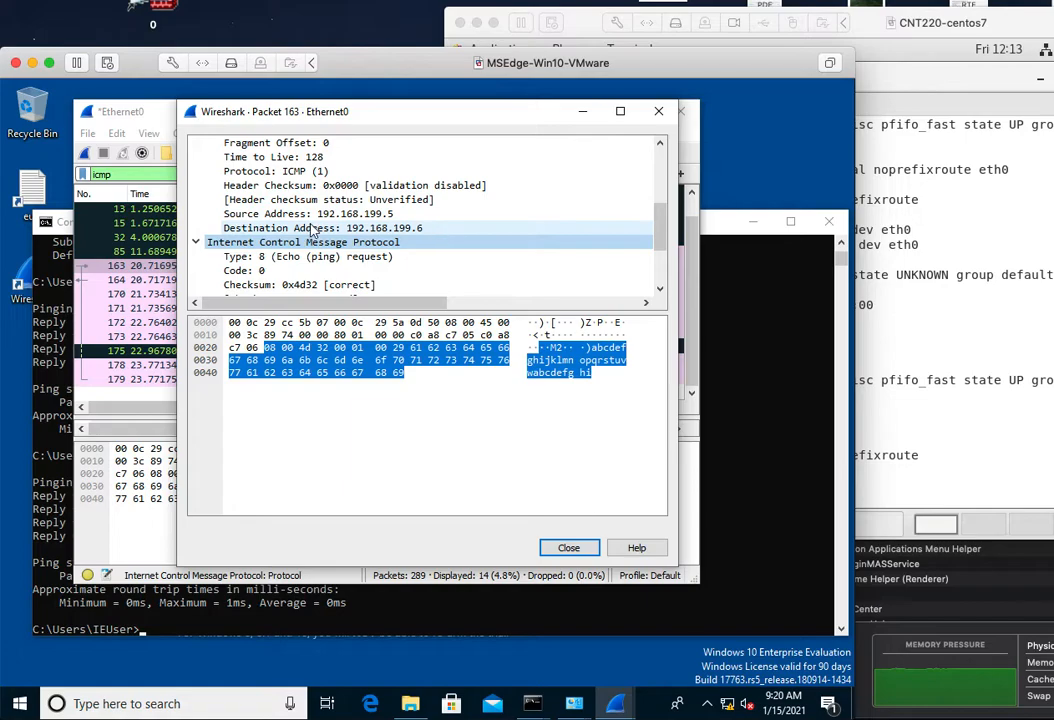
Step: Close the packet 163 window, extend the display filter to "icmp." and browse the suggested ICMP fields down to icmp.type
scroll(320, 230, "up", 4)
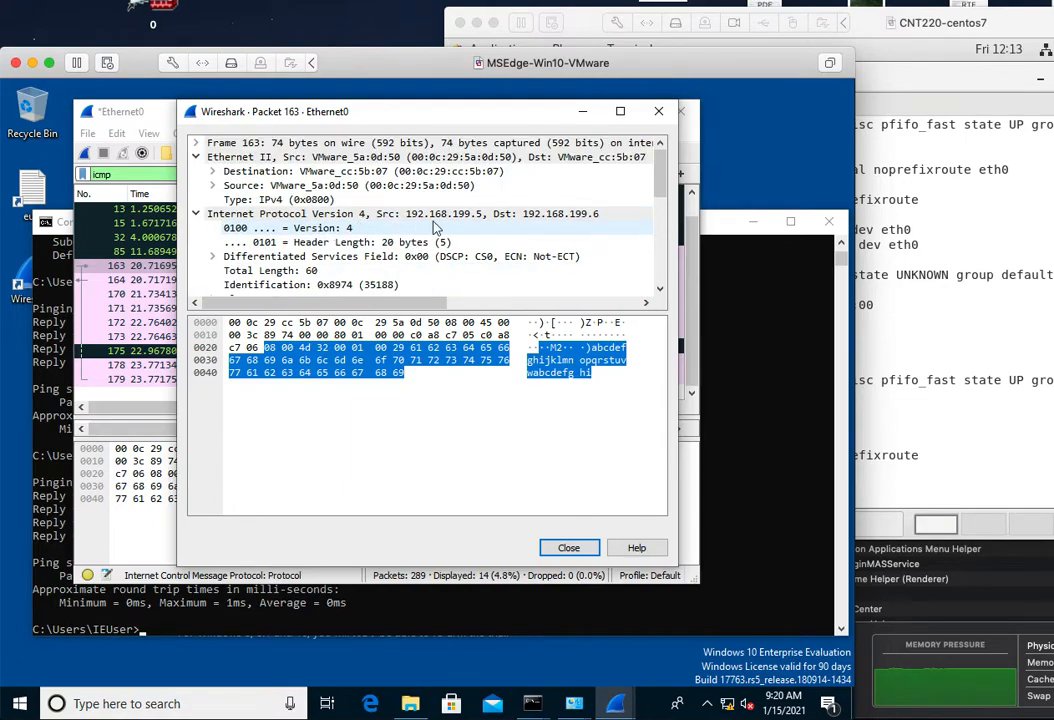
left_click(660, 112)
left_click(220, 175)
type(".")
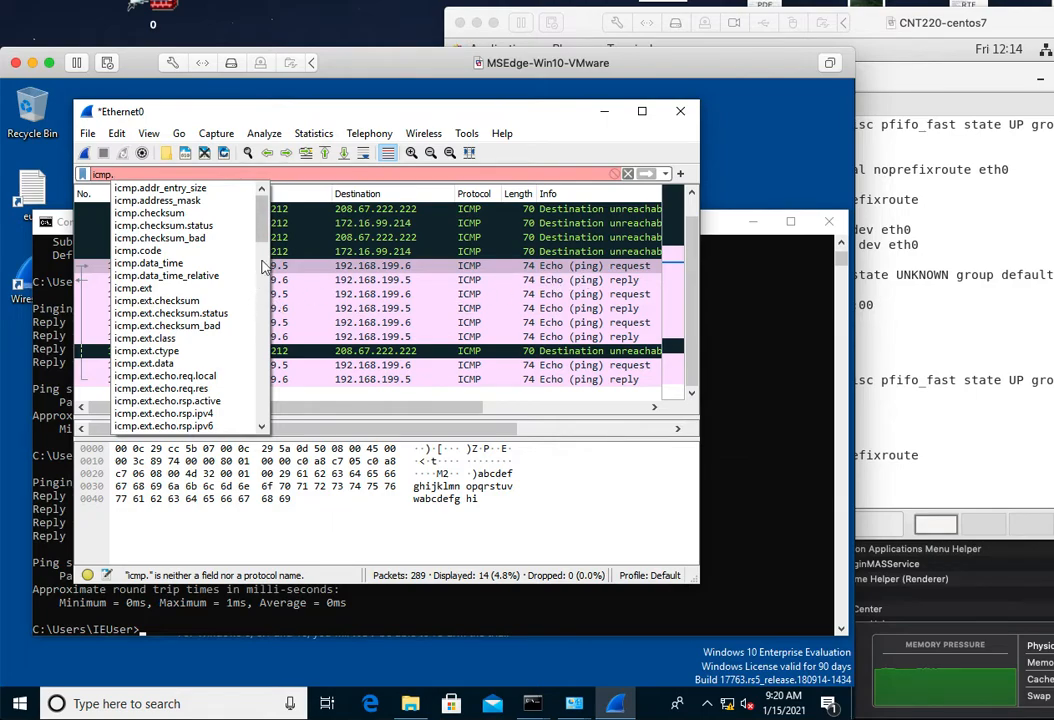
mouse_move(262, 227)
left_mouse_down()
mouse_move(266, 410)
mouse_move(271, 213)
left_mouse_up()
left_click_drag(260, 235, 260, 415)
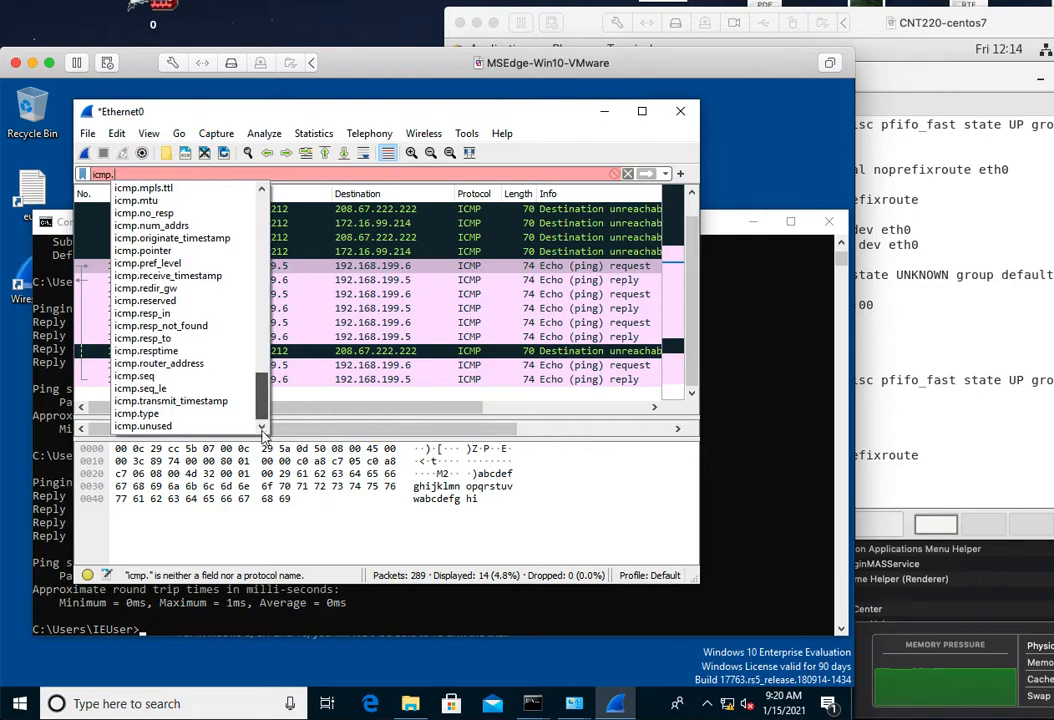
left_click(548, 474)
Step: Reopen packet 163 and examine the Type and Code fields of the echo request's Internet Control Message Protocol section
double_click(545, 268)
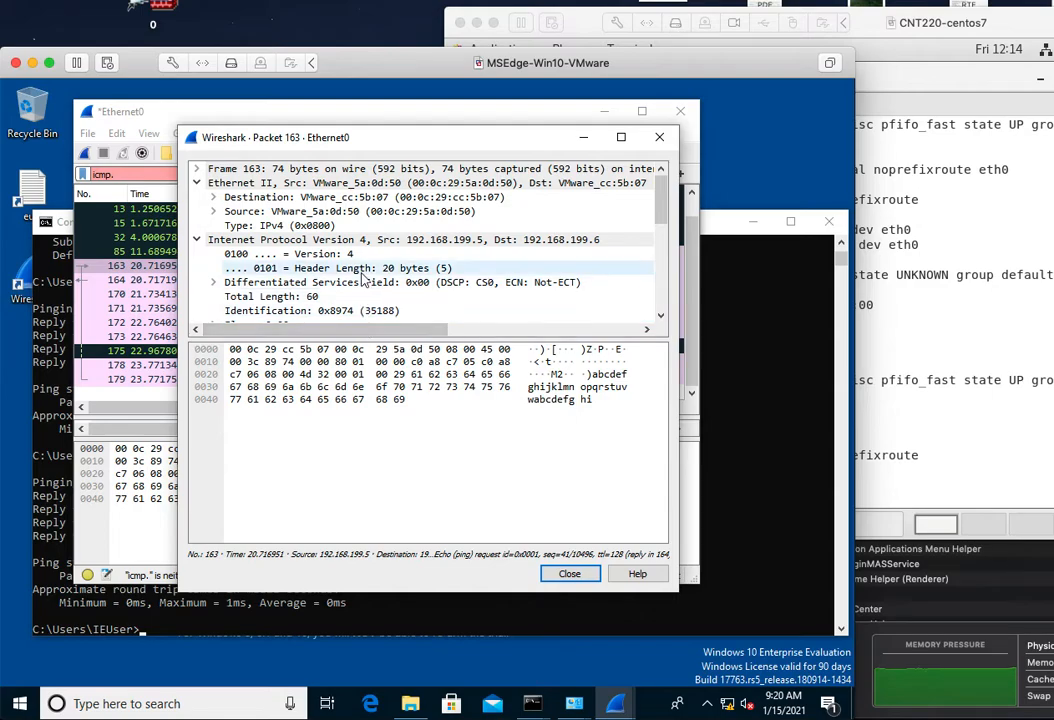
scroll(363, 280, "down", 5)
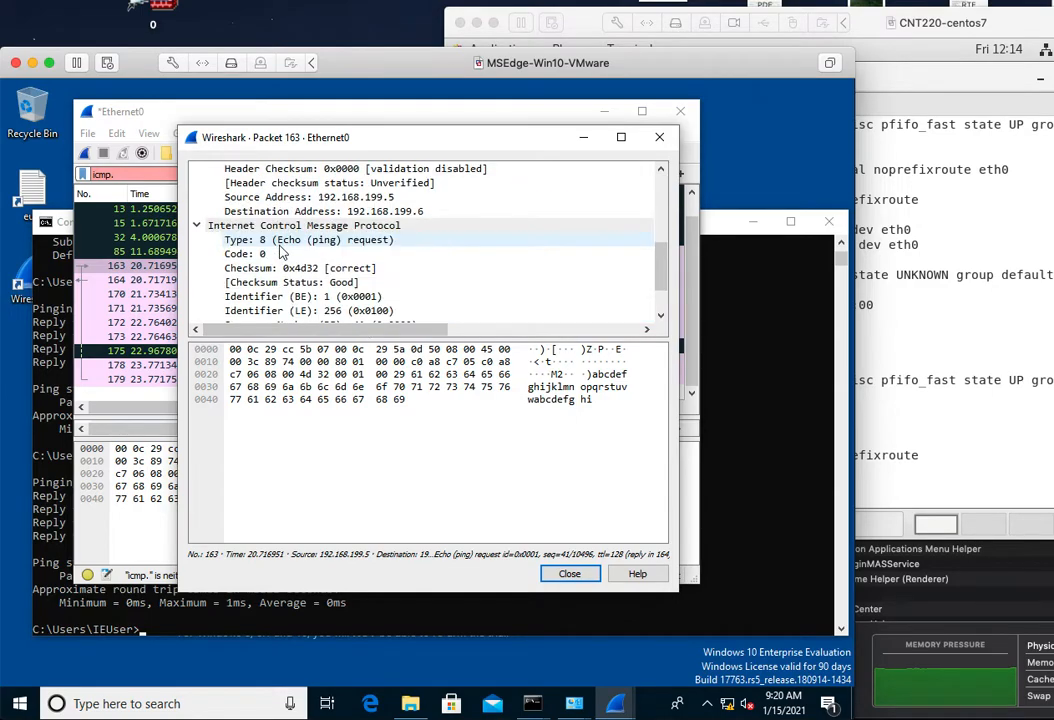
scroll(281, 252, "down", 1)
left_click(285, 197)
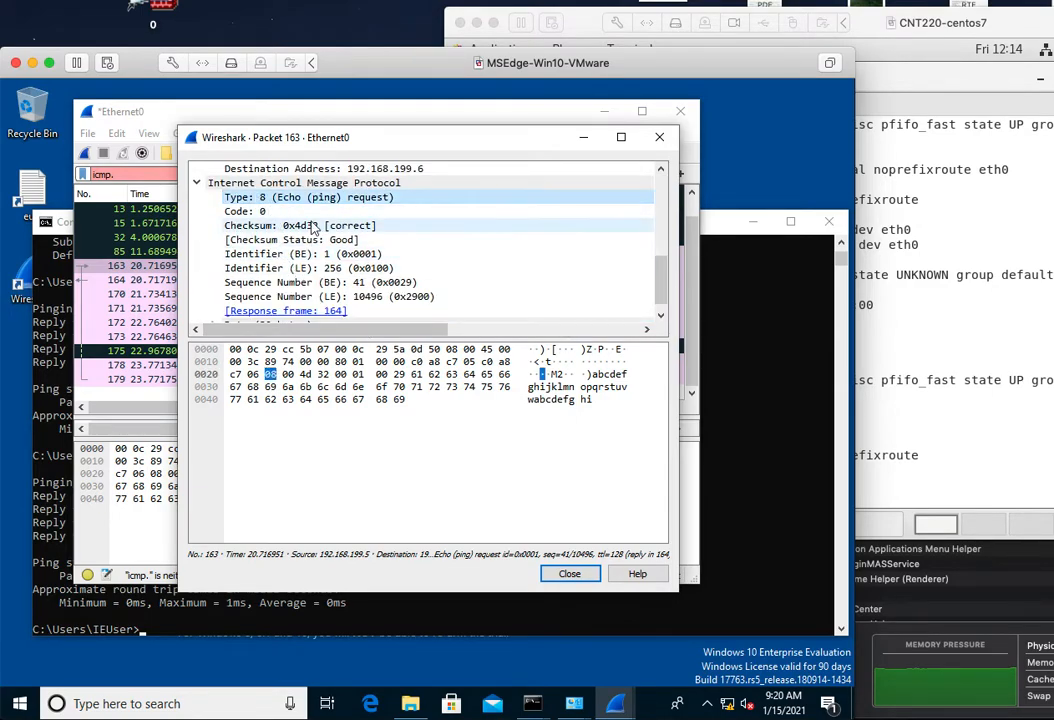
left_click(243, 212)
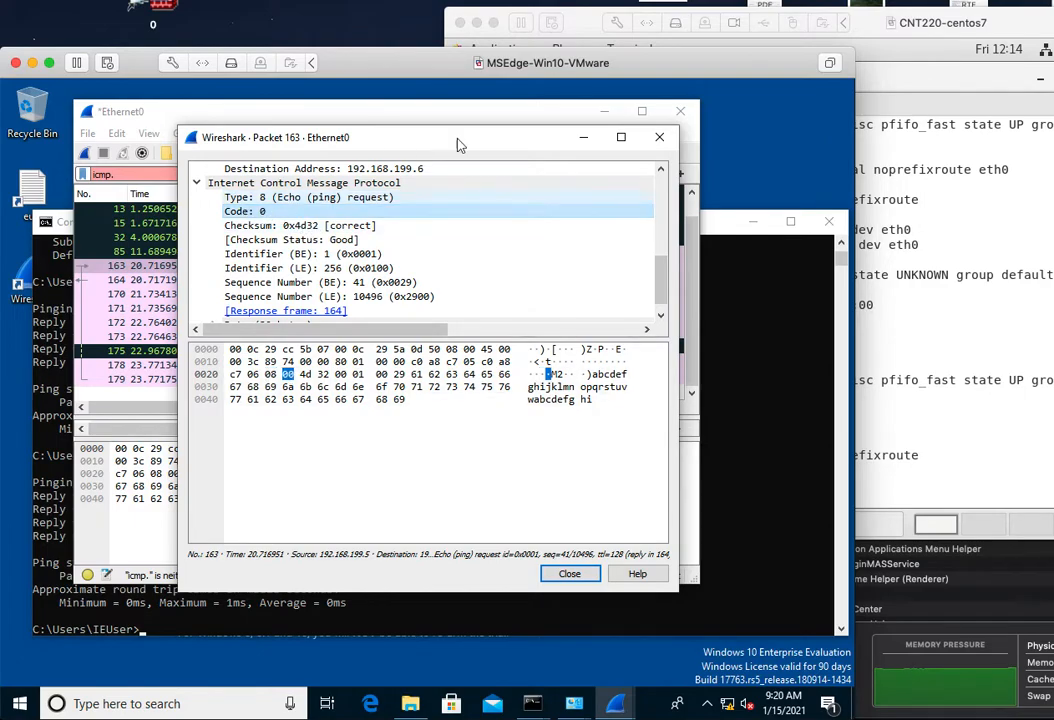
left_click(659, 137)
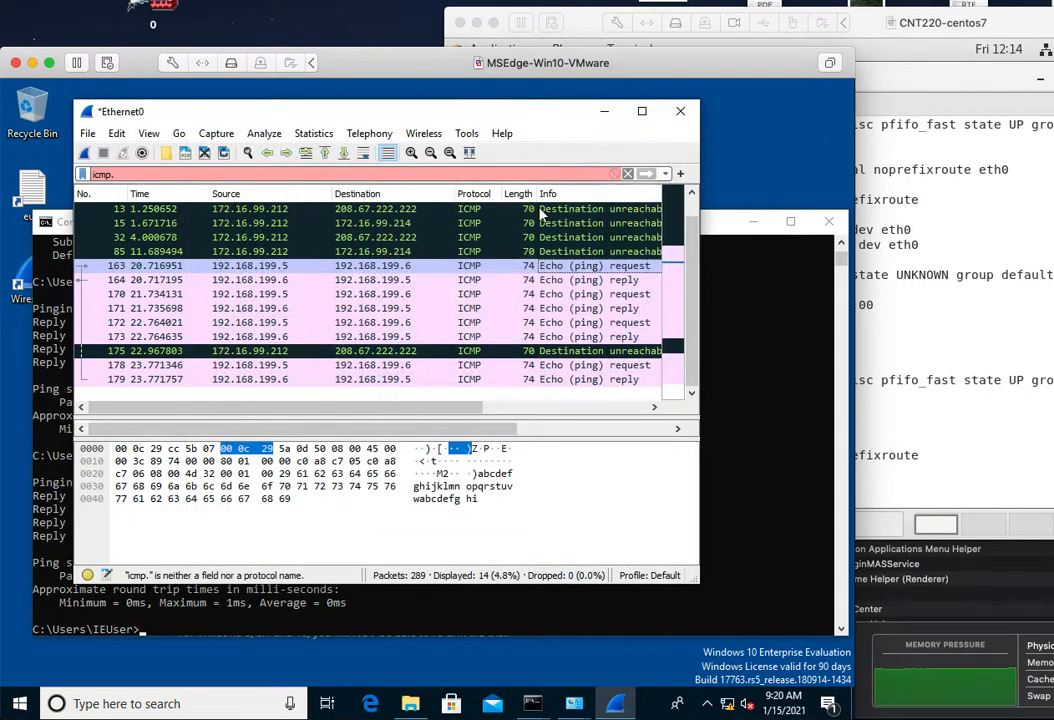
Step: Open echo reply packet 164 in its own window and examine its ICMP Type and Code fields
double_click(560, 280)
scroll(297, 306, "down", 6)
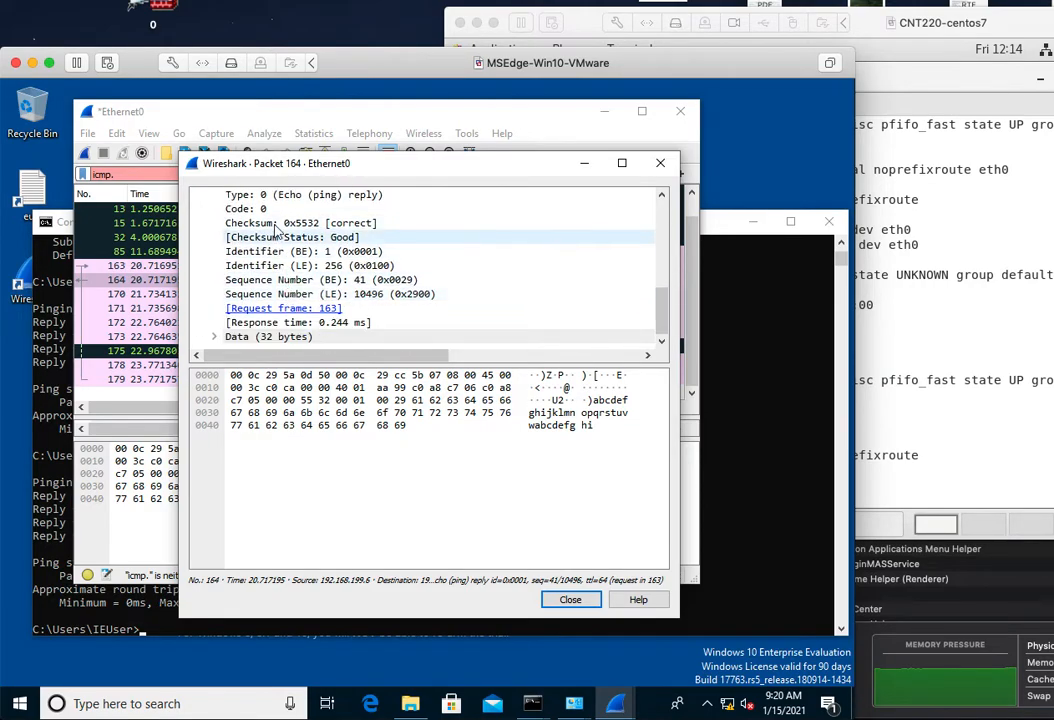
scroll(280, 240, "up", 1)
left_click(584, 164)
Step: Complete and apply the display filter "icmp.type == 8 or icmp.type == 0" to show only echo requests and replies
type("type ==")
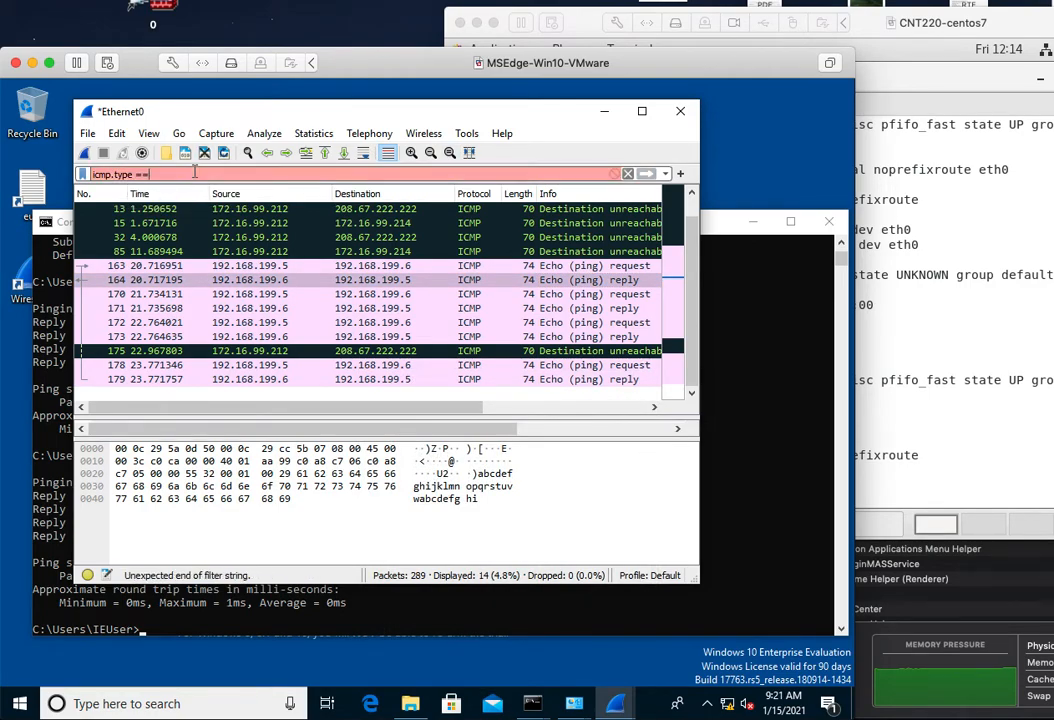
type(" 8 or icmp")
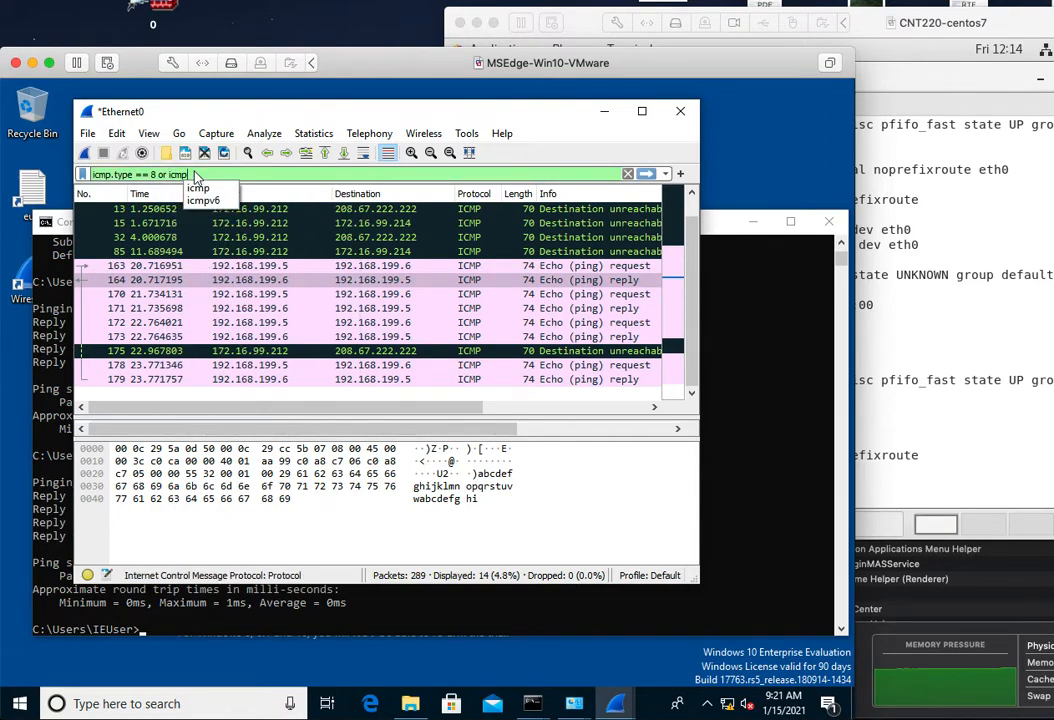
type(".typ")
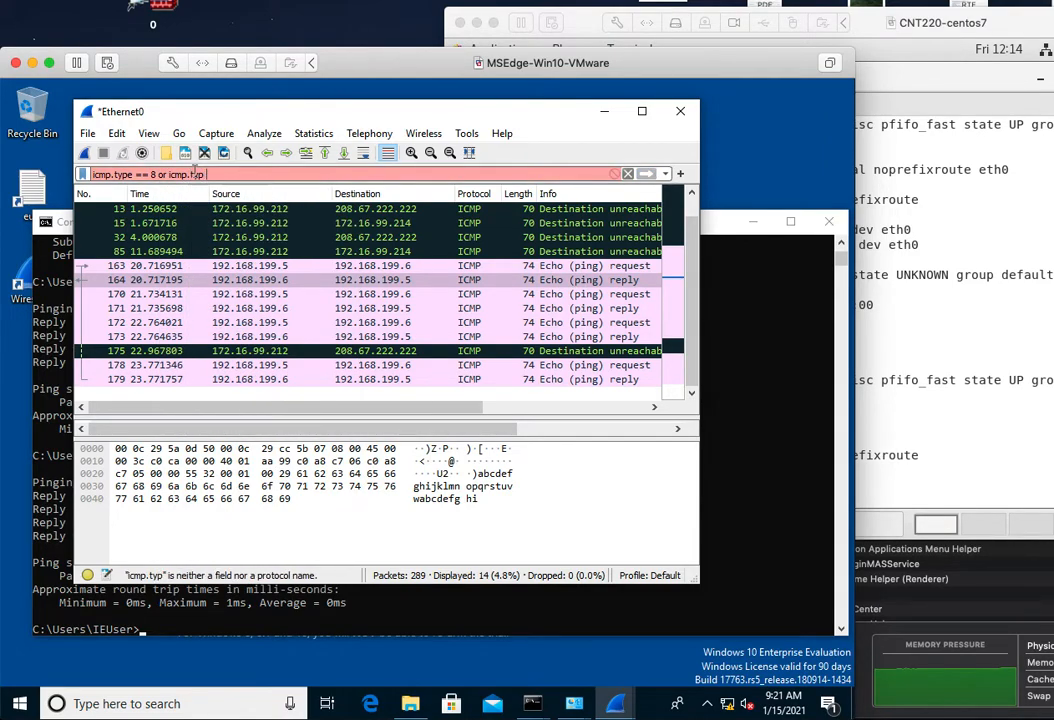
type("e")
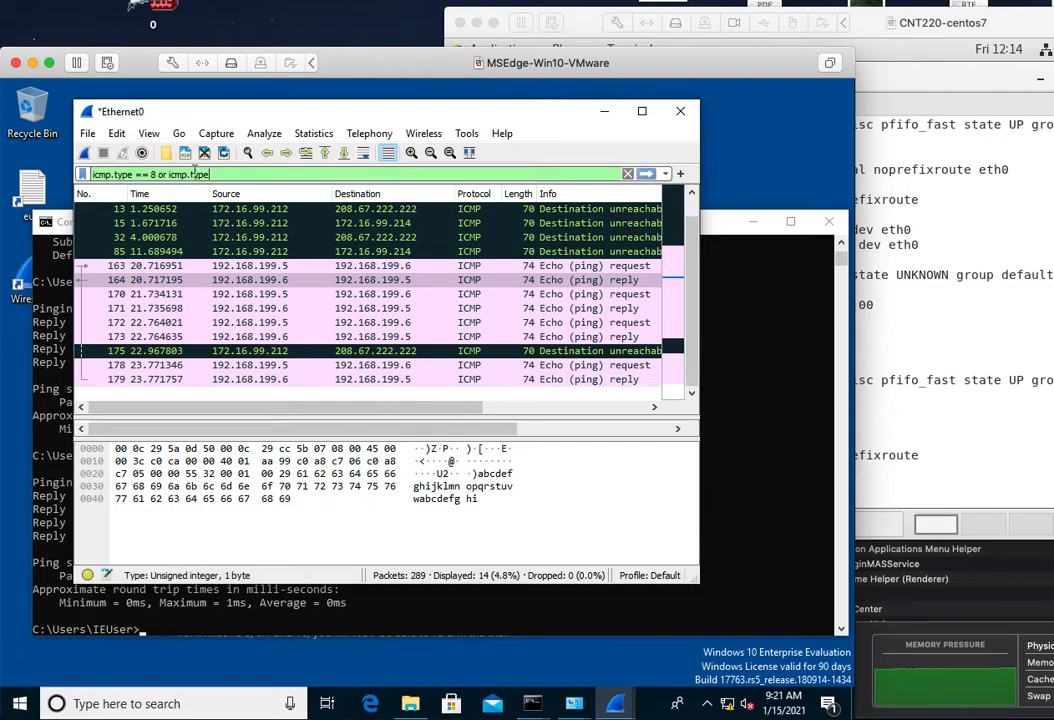
type(" -= 0")
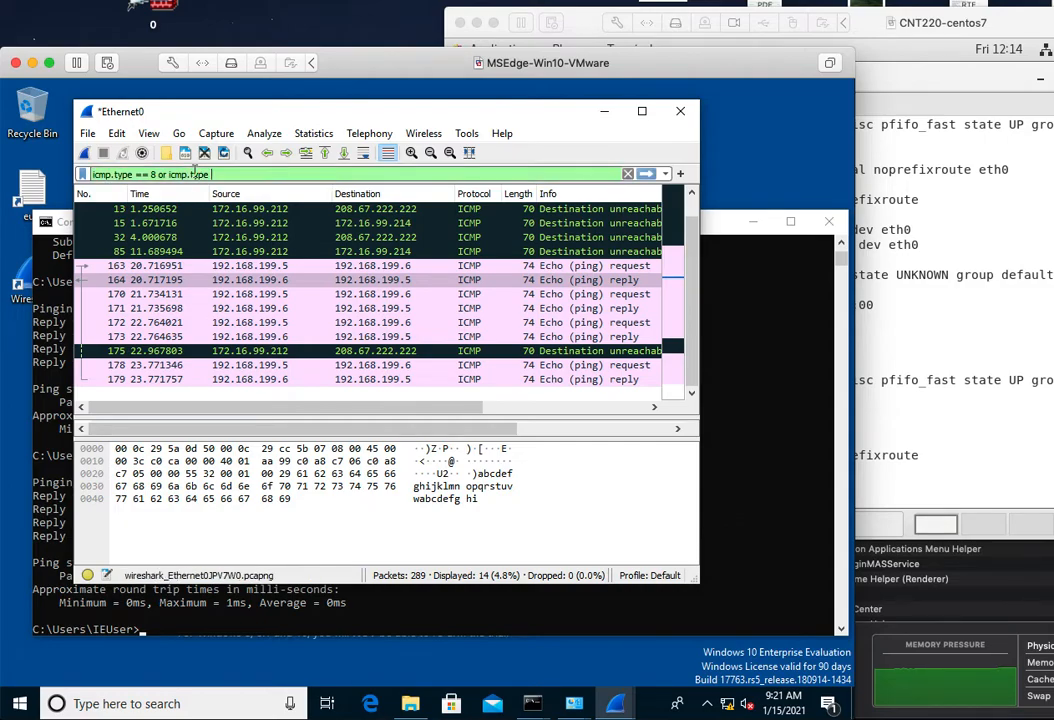
key("Return")
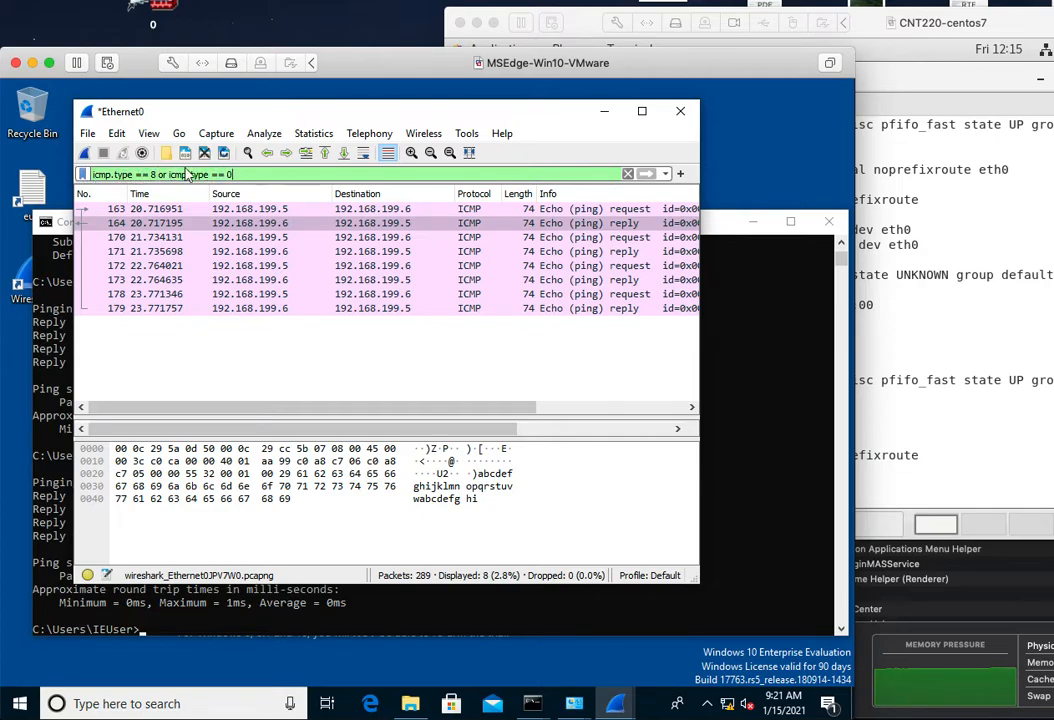
Step: Add "and icmp.code == 0" to the icmp.type == 8 condition of the display filter
left_click(157, 174)
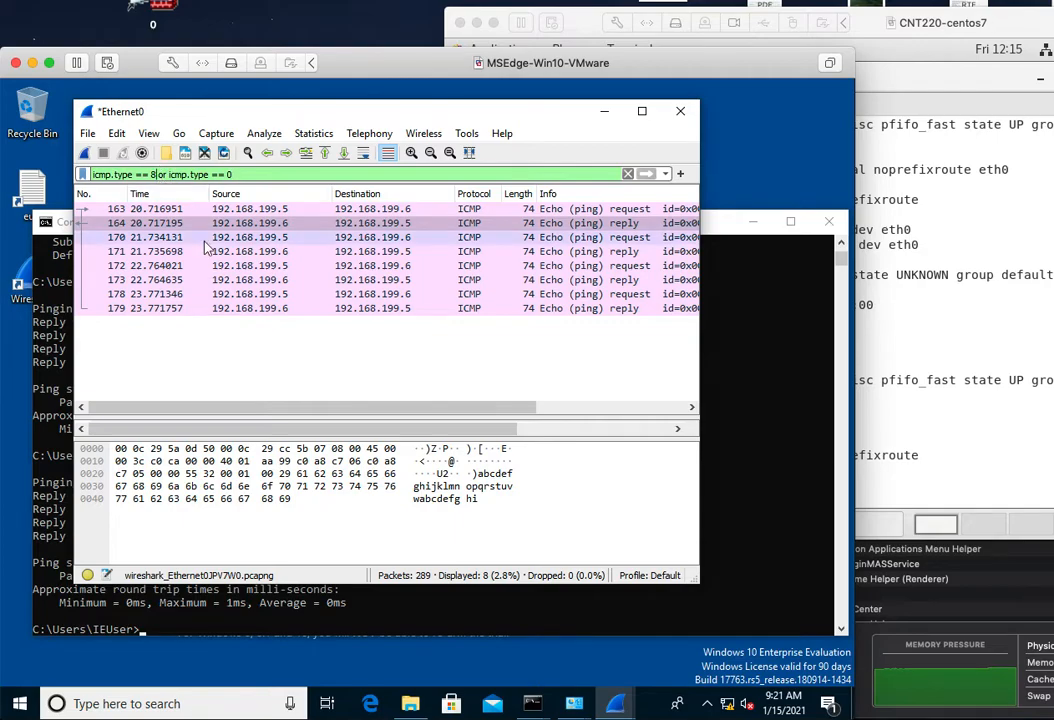
type("and")
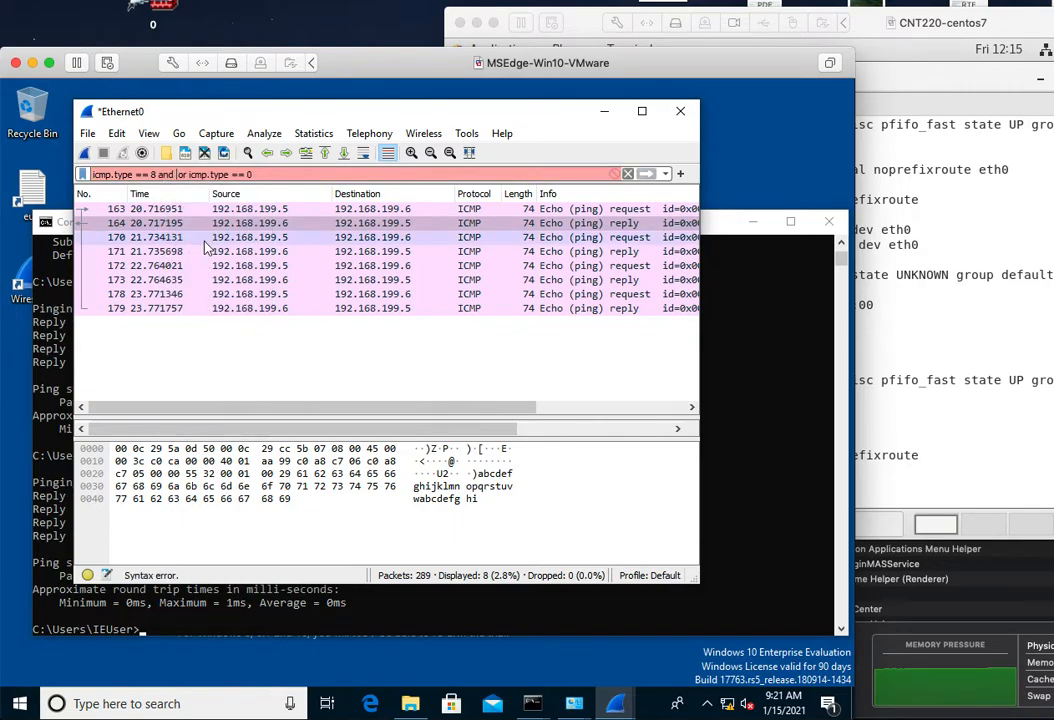
type(" icmp/")
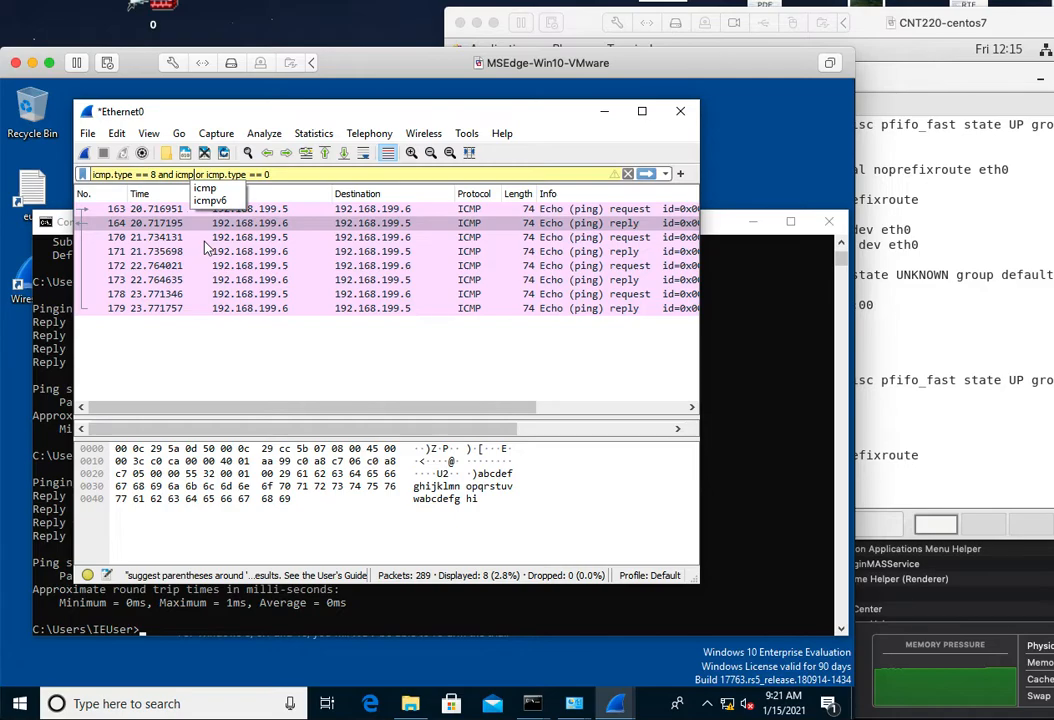
type("code ==")
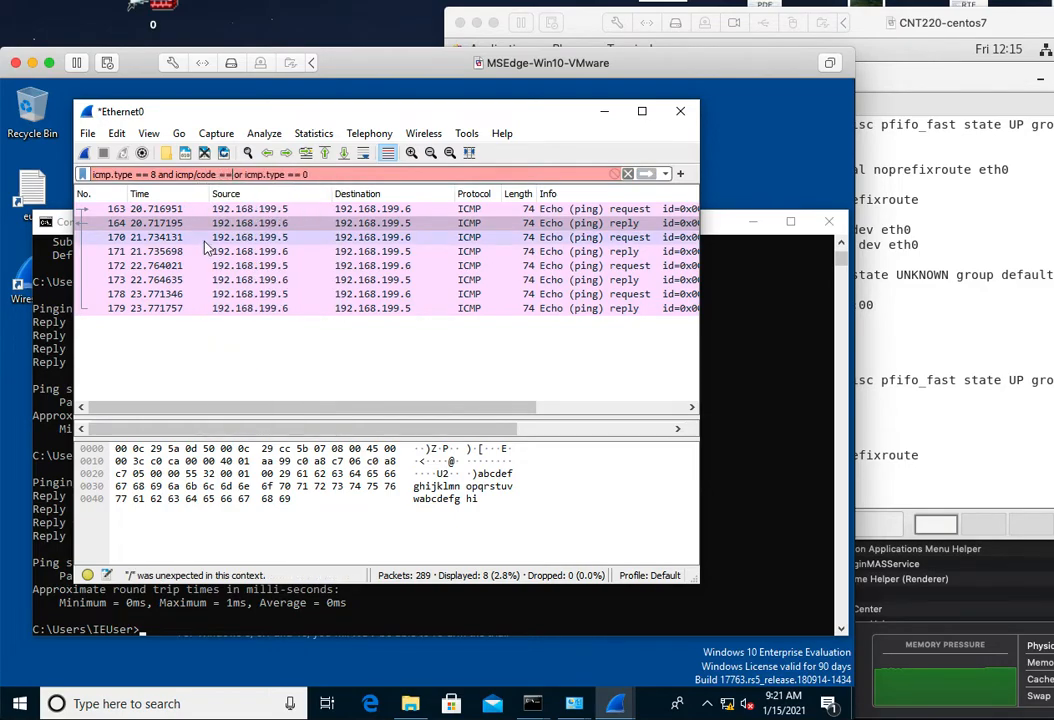
type(" 0")
key("Left")
key("Left")
key("Left")
key("Left")
key("Left")
key("Left")
key("Left")
key("Right")
key("BackSpace")
type(".")
Step: Parenthesize the type 8 and code 0 conditions and turn the second half of the filter into "( icmp.type == 0 and icmp.code == 0)"
key("Home")
type("(")
key("Right")
key("Right")
key("Right")
key("Right")
key("Right")
key("Right")
key("Right")
key("Right")
key("Right")
key("Right")
key("Right")
key("Right")
key("Right")
key("Right")
key("Right")
key("Right")
key("Right")
key("Right")
key("Right")
key("Right")
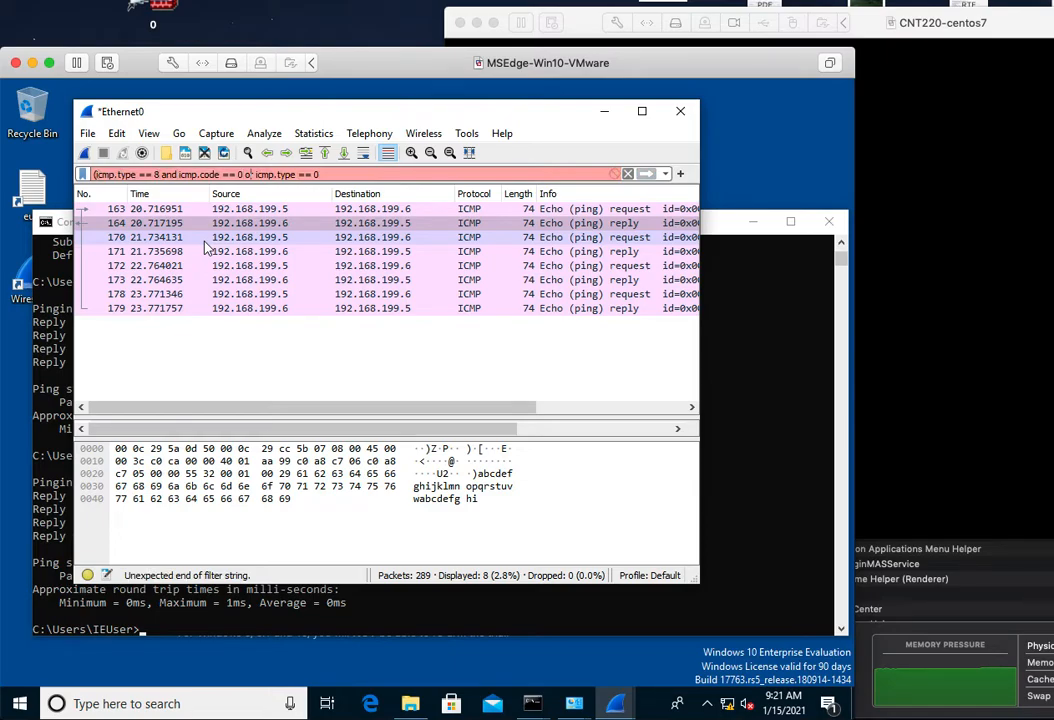
type(") or")
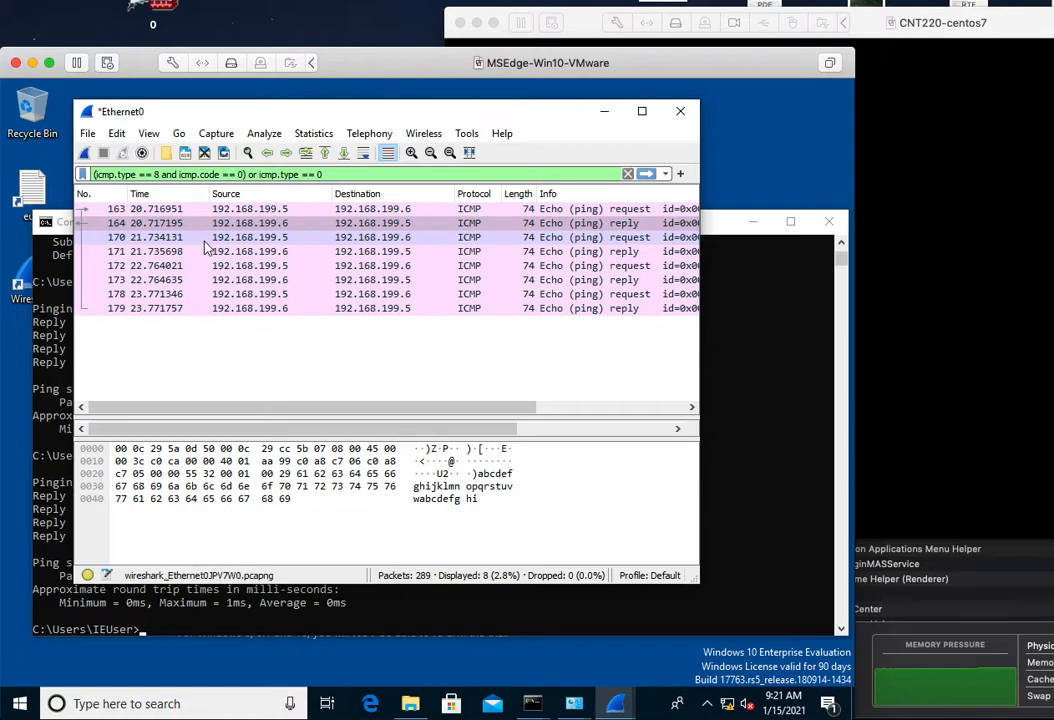
type("(icmp.type")
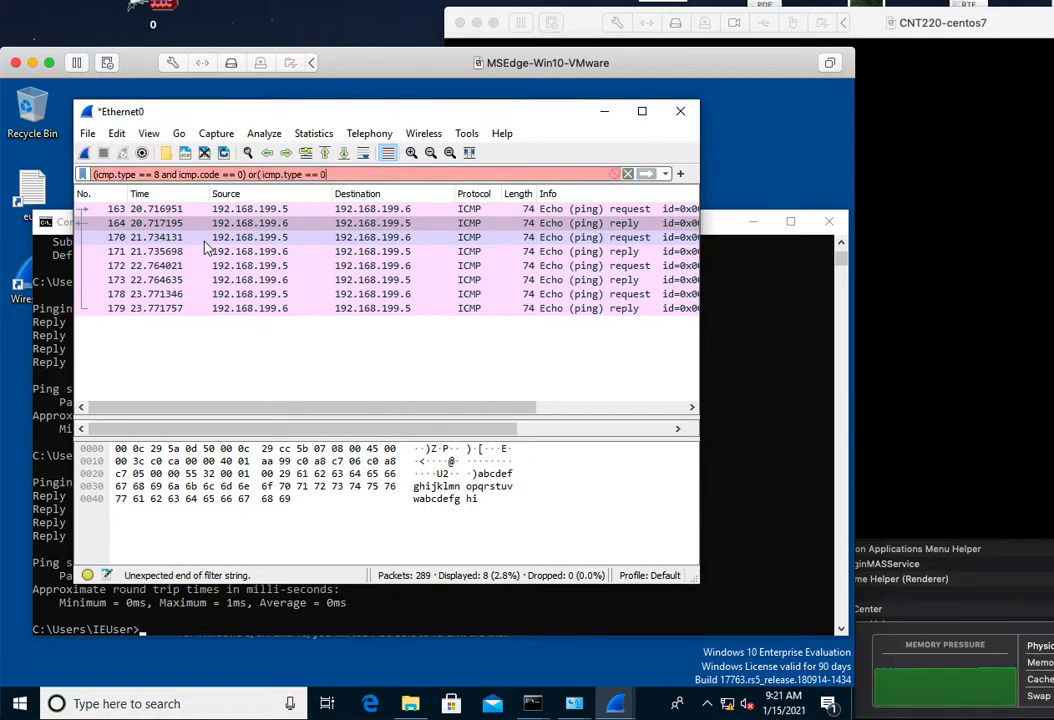
type(" == 0 and icmp.code == 0)")
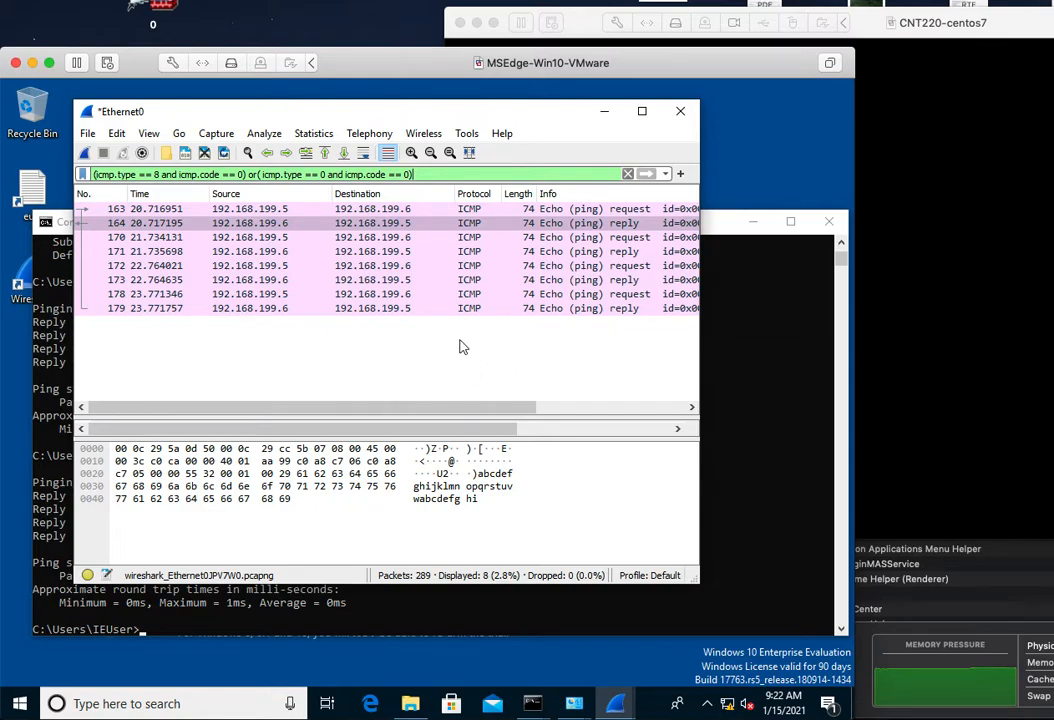
Step: Clear the display filter and review the list of predefined capture filters without changing it
left_click(627, 174)
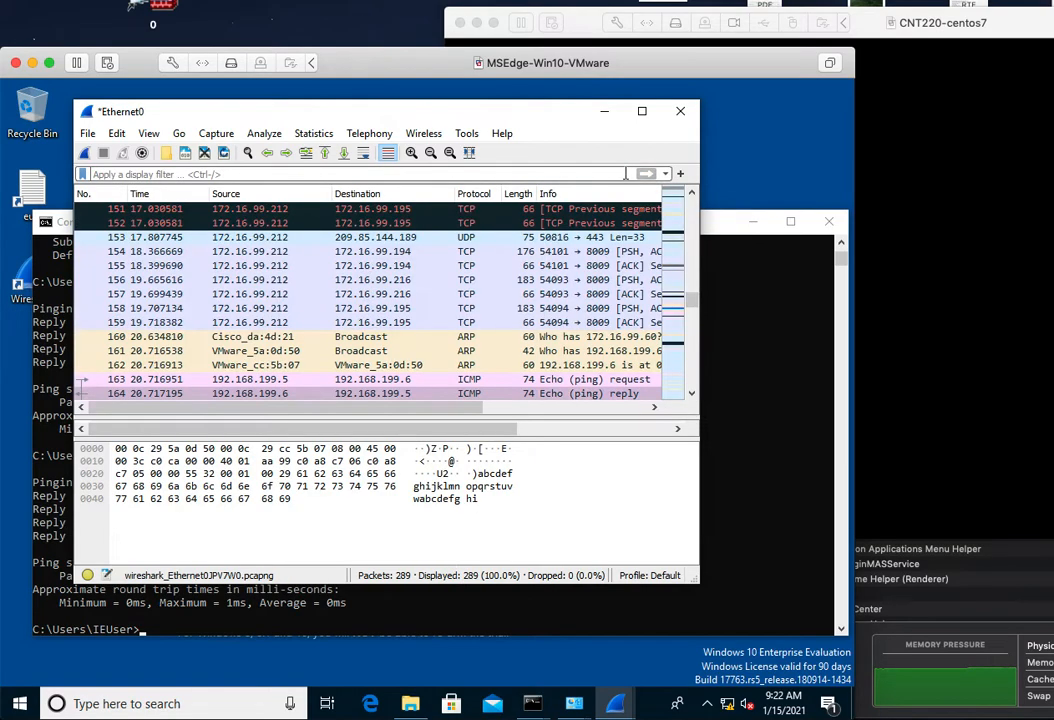
left_click(216, 133)
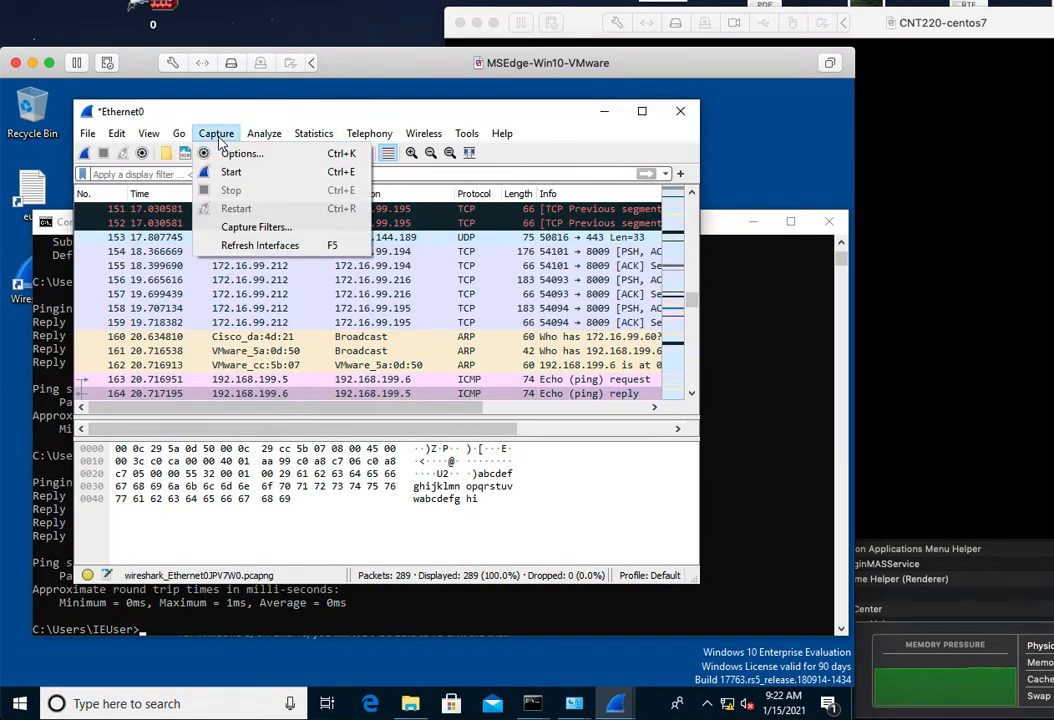
left_click(250, 227)
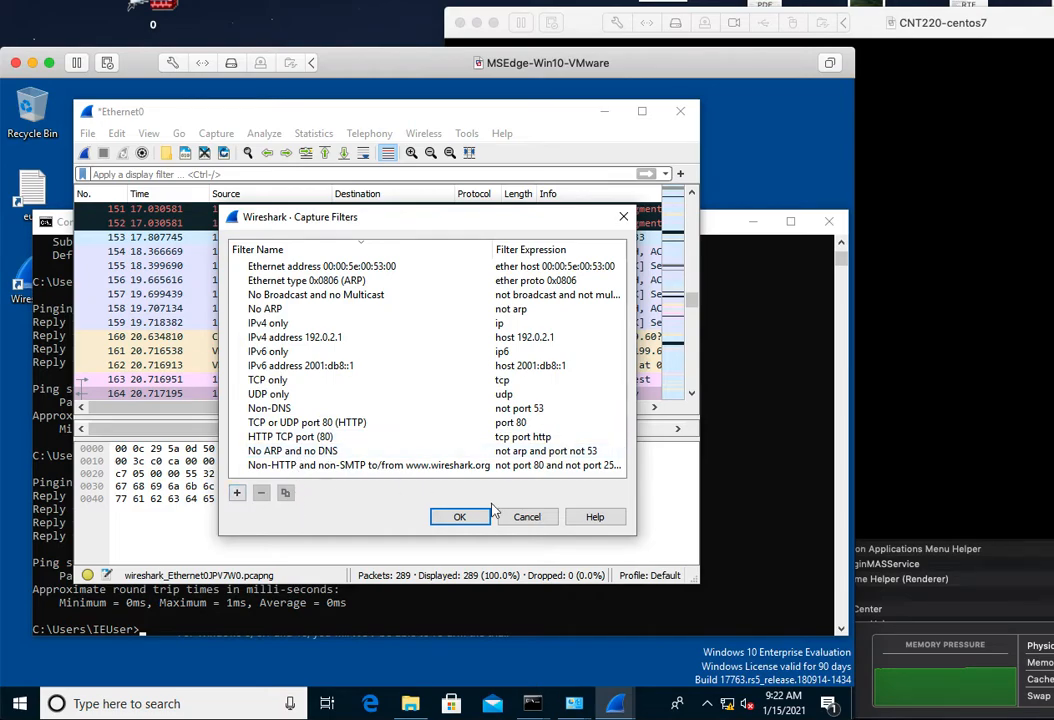
left_click(527, 517)
Step: Start a new capture on Ethernet0 with the capture filter "icmp", discarding the previously captured packets
left_click(213, 134)
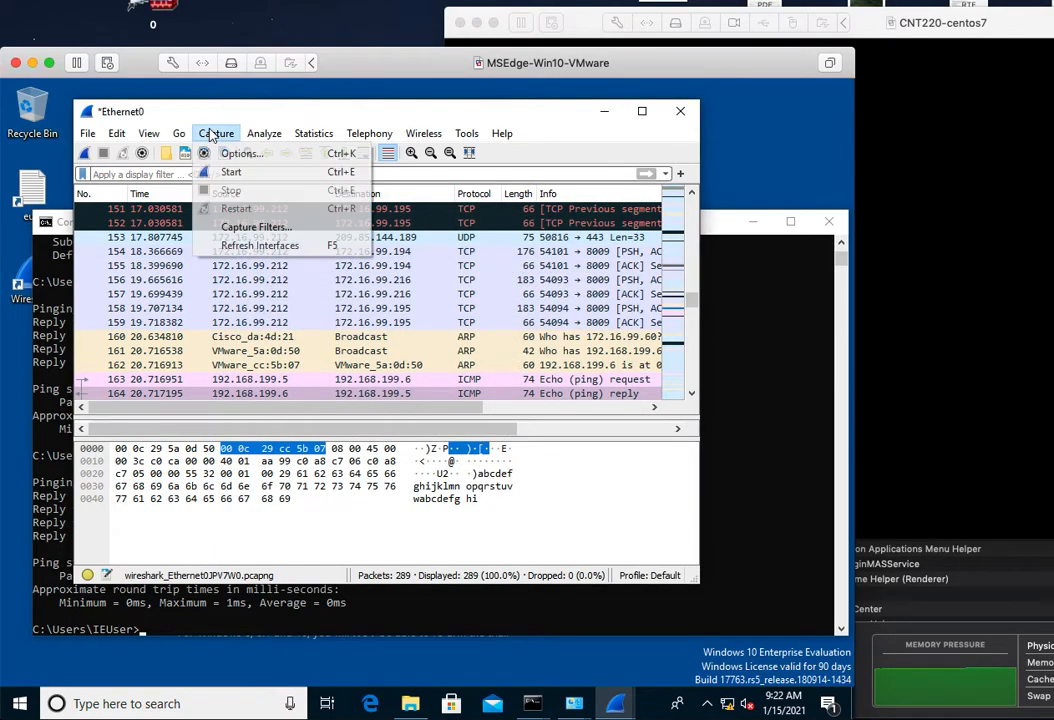
left_click(232, 153)
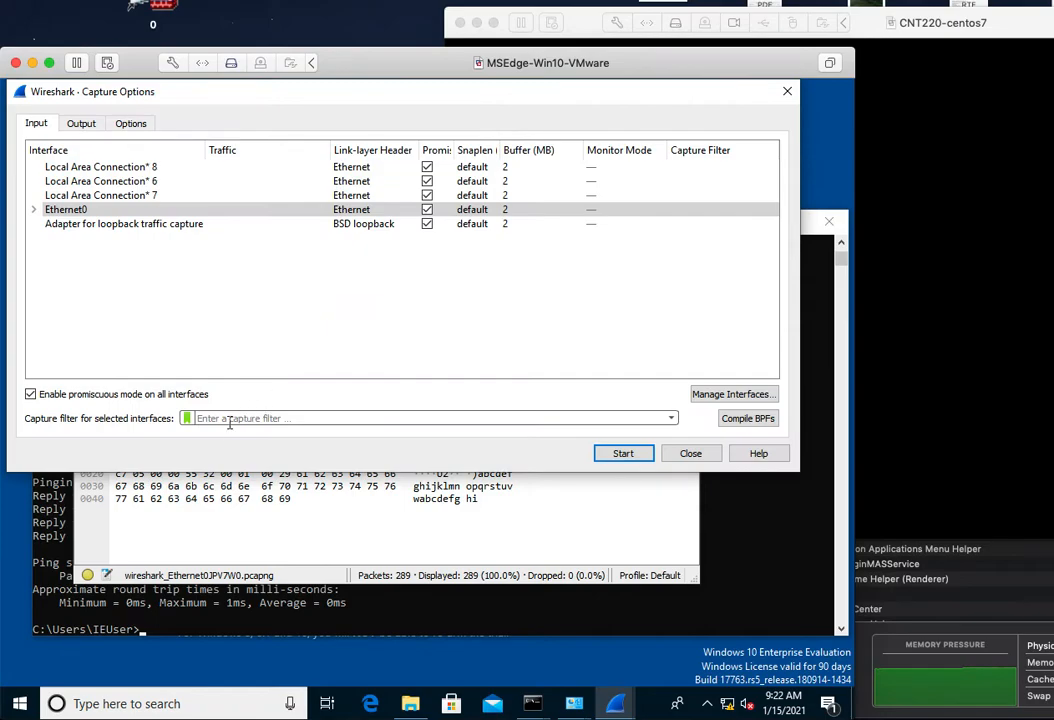
left_click(243, 419)
type("icmp")
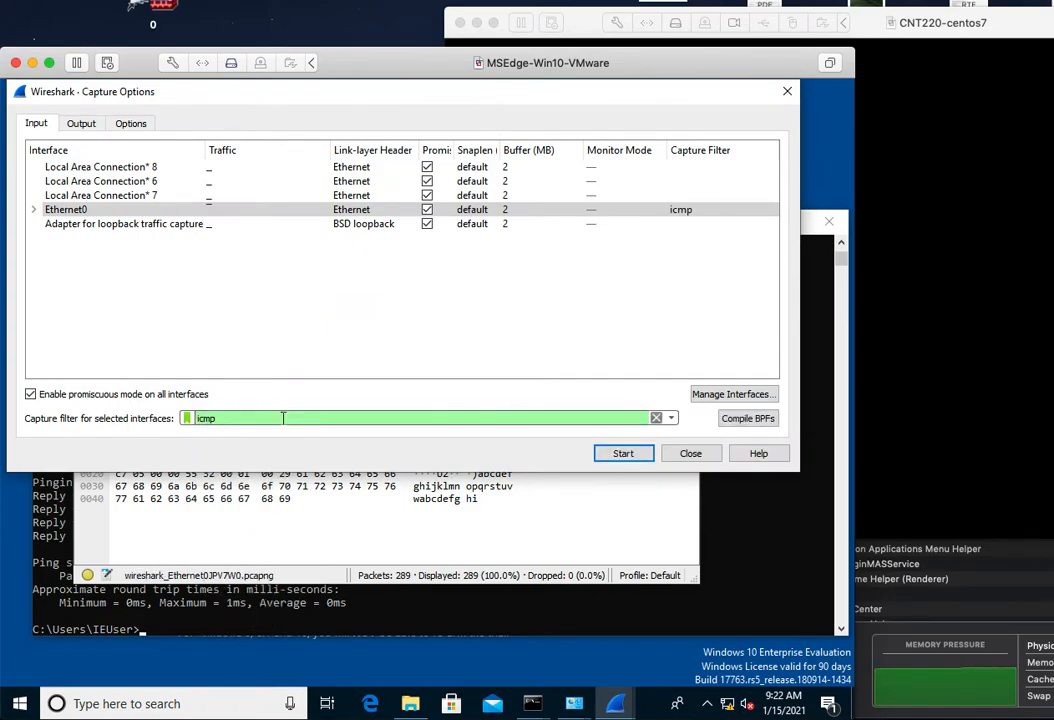
key("Return")
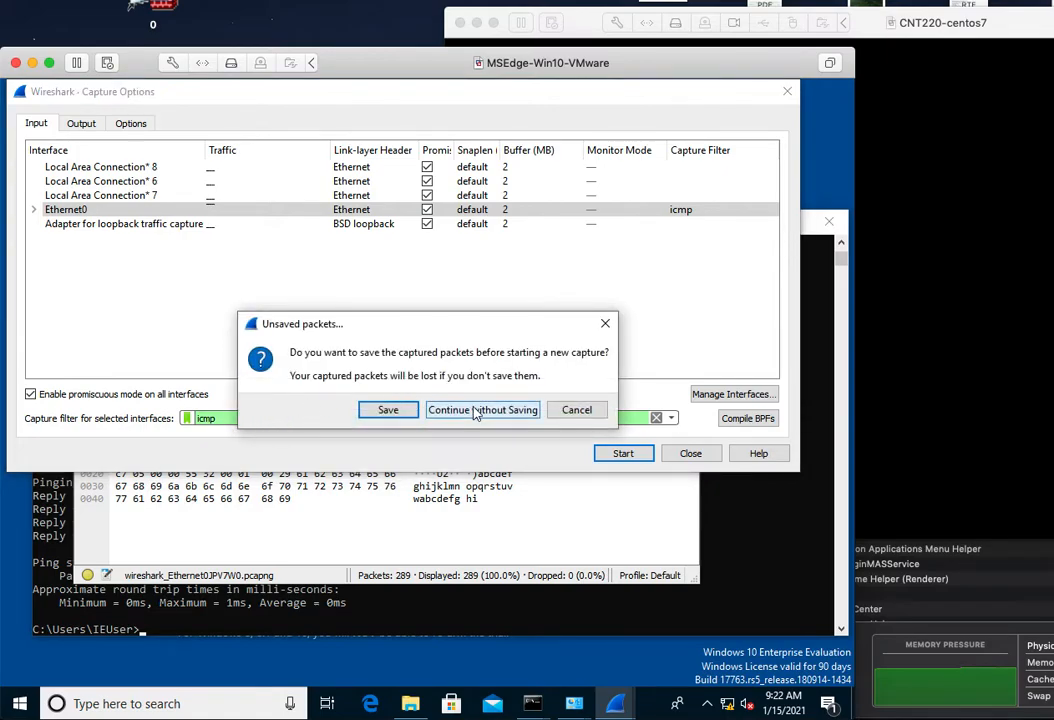
left_click(476, 410)
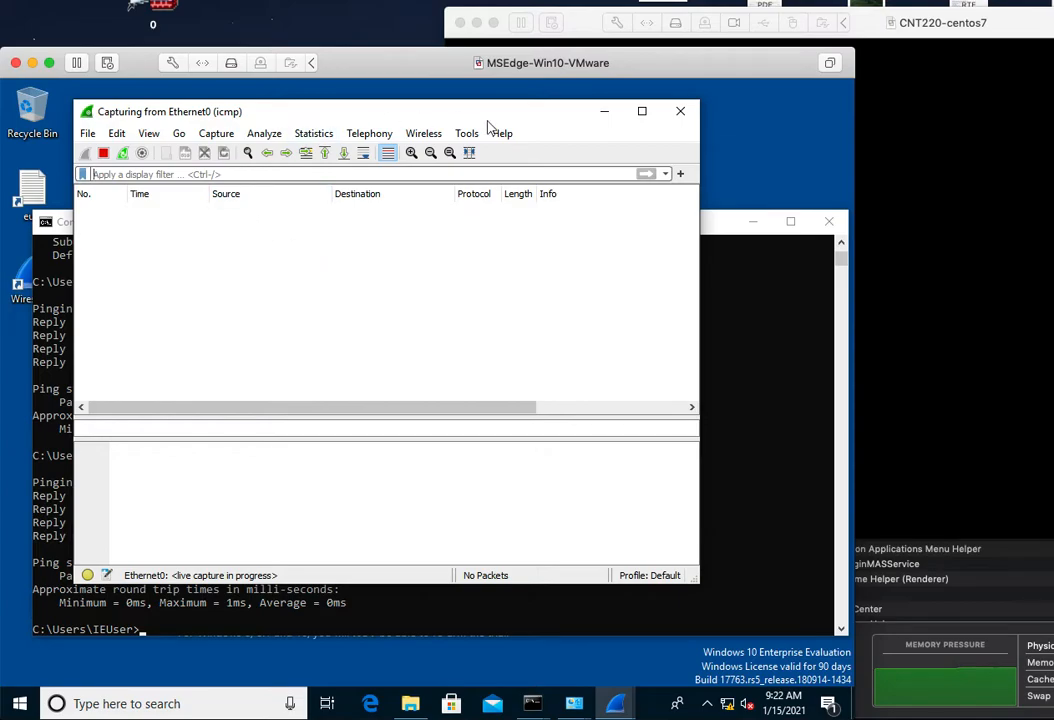
Step: Switch to the Command Prompt and ping 192.168.199.6 again
left_click(745, 348)
key("Up")
key("Return")
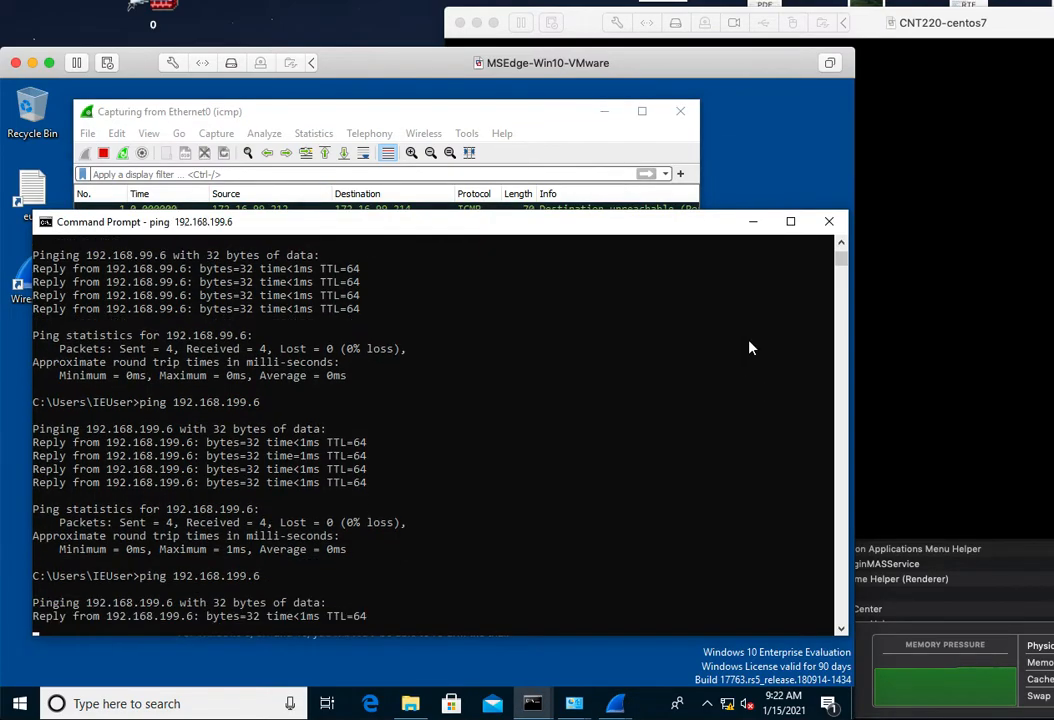
Step: Return to Wireshark, check the captured ICMP packets and stop the live capture
left_click(557, 120)
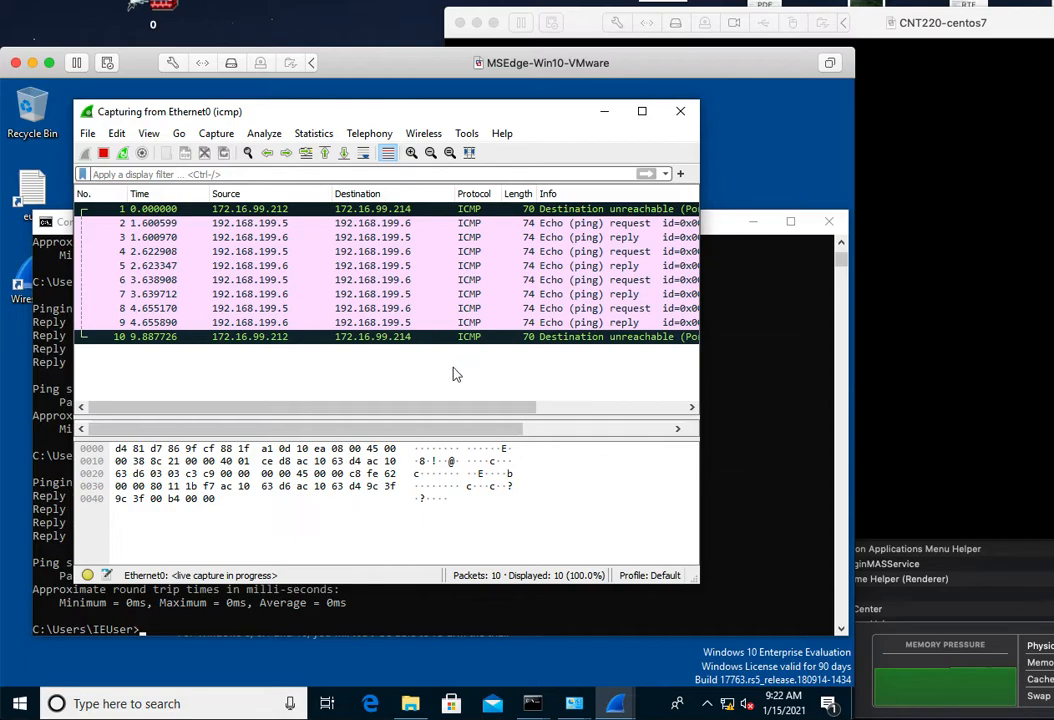
left_click(216, 134)
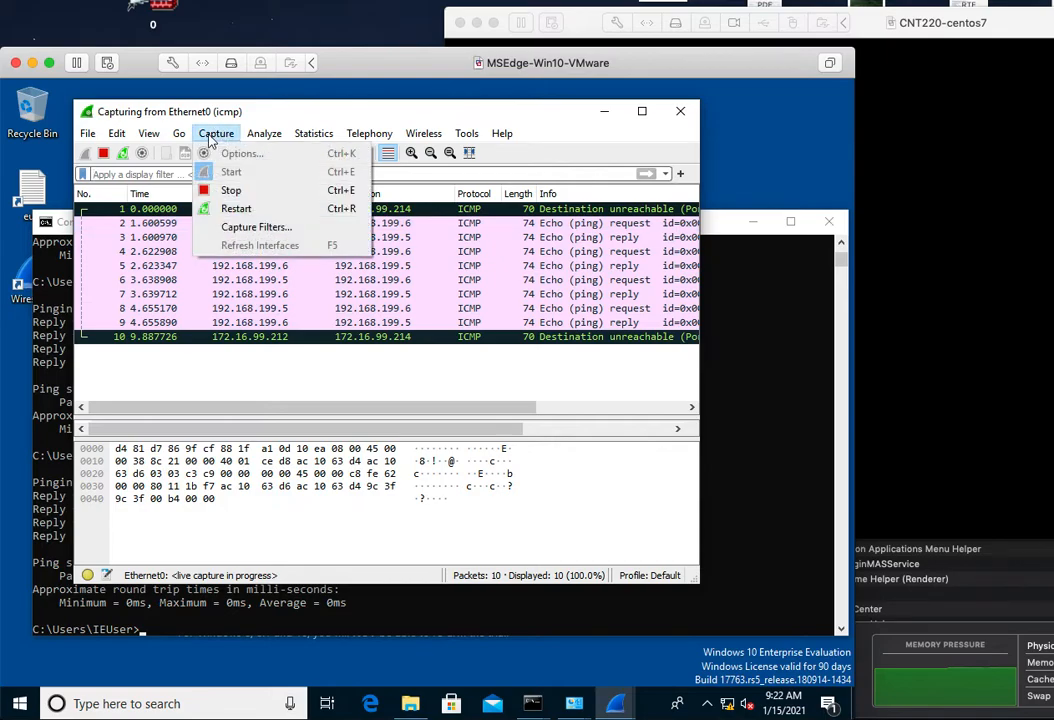
left_click(230, 190)
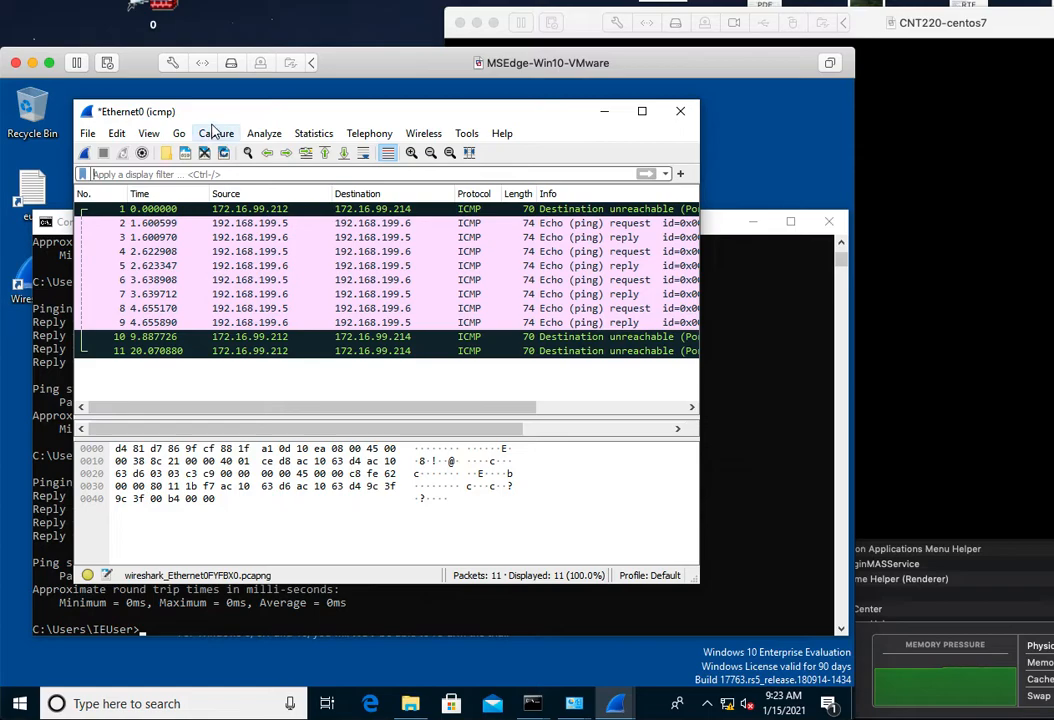
Step: Remove the icmp capture filter from Ethernet0 and start a new unfiltered capture, discarding the previously captured packets
left_click(216, 133)
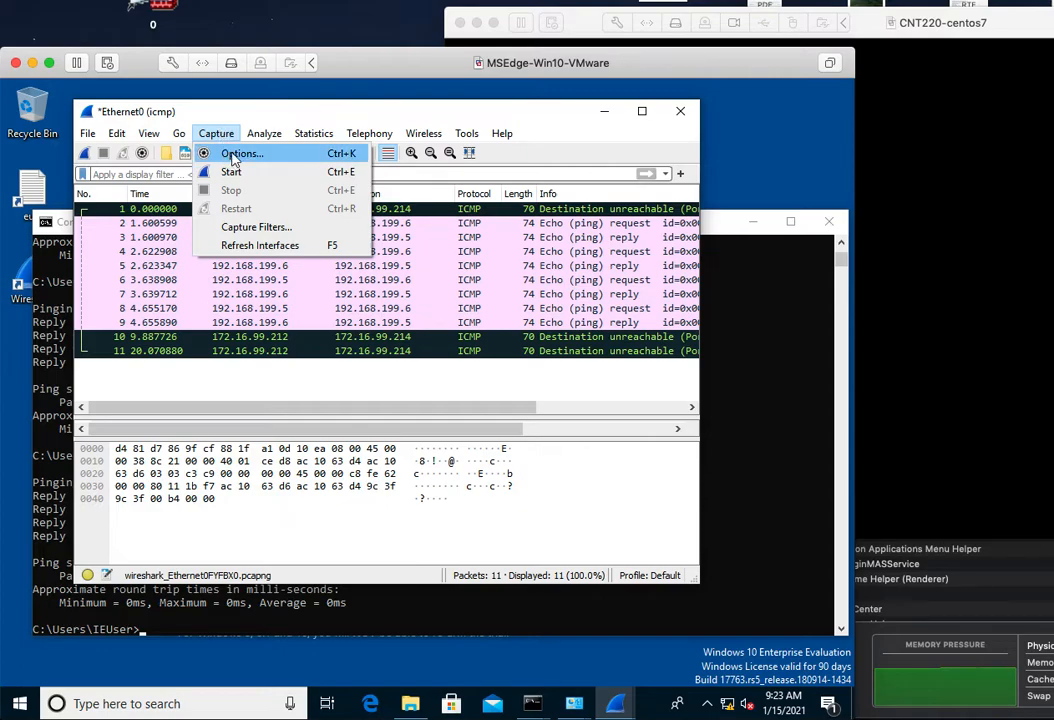
left_click(232, 153)
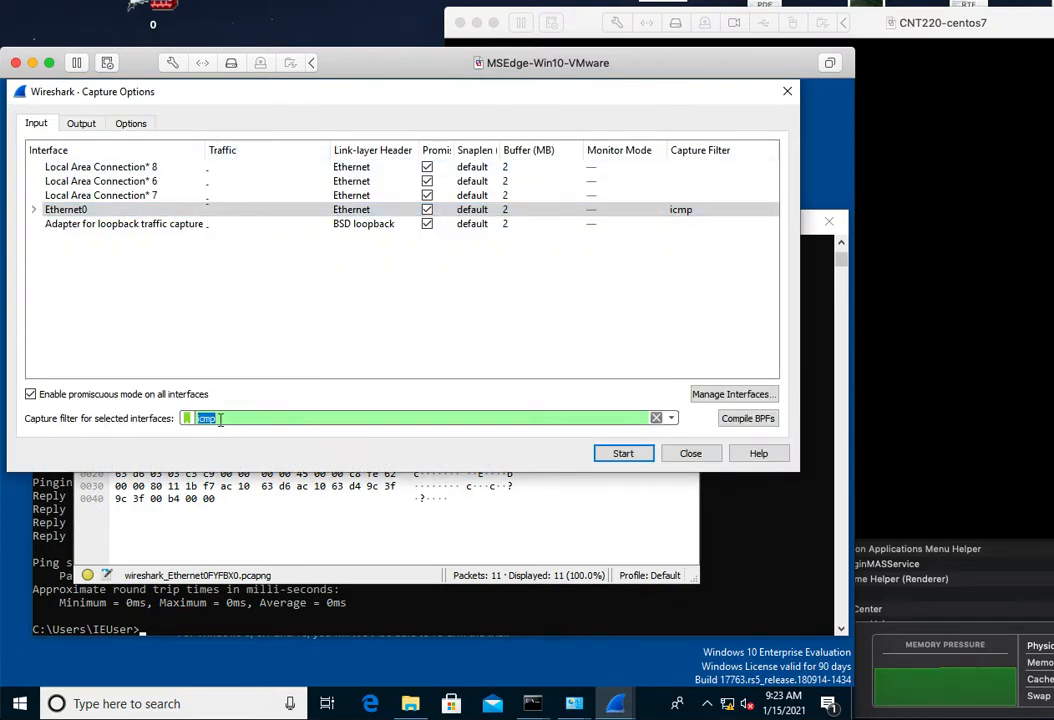
left_click(656, 417)
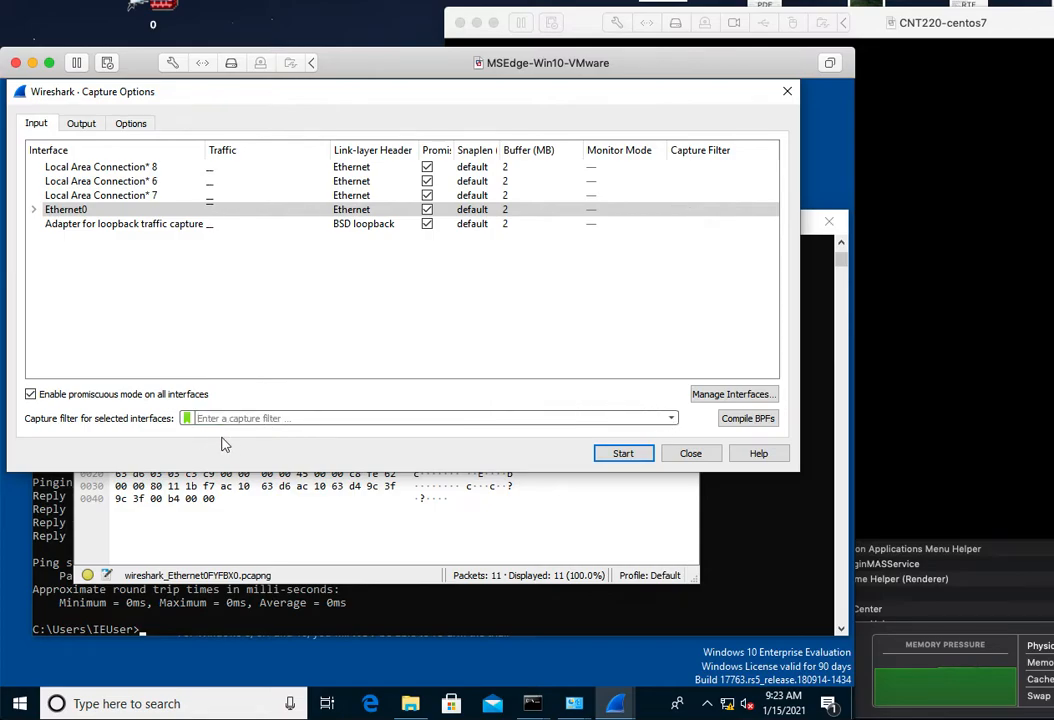
left_click(628, 455)
left_click(473, 410)
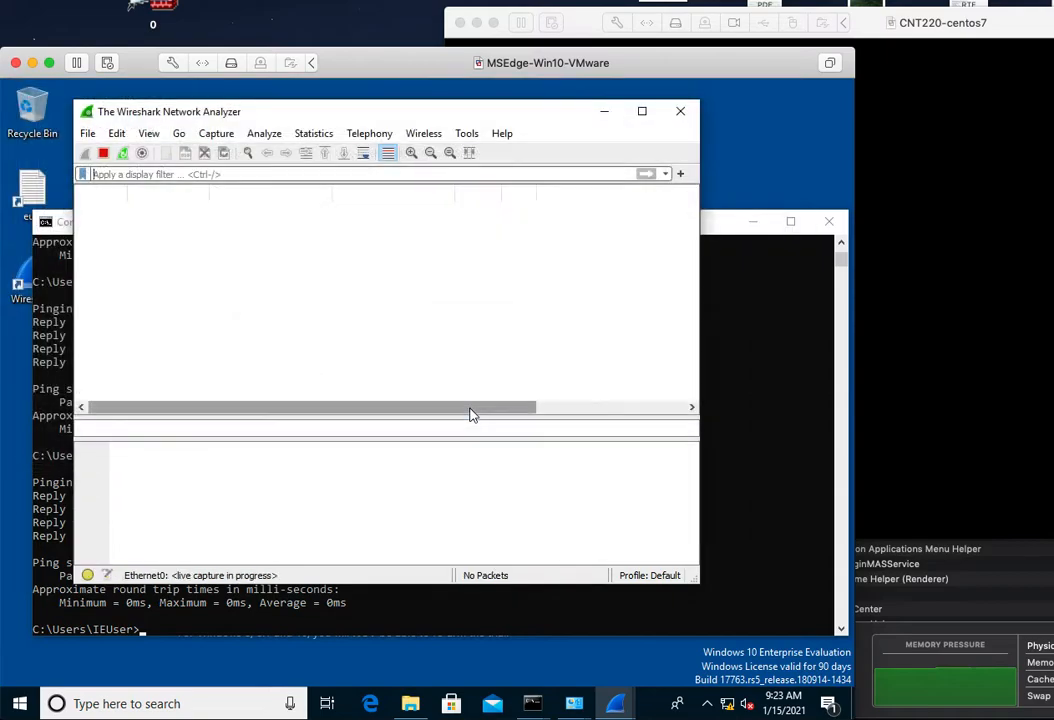
left_click(213, 137)
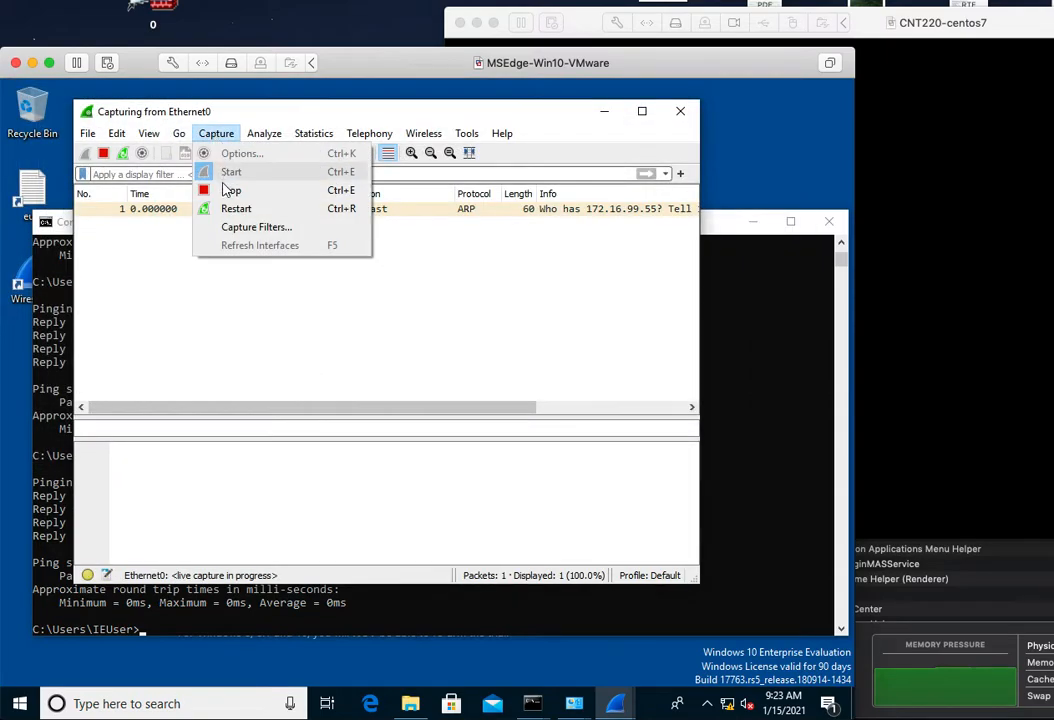
left_click(213, 302)
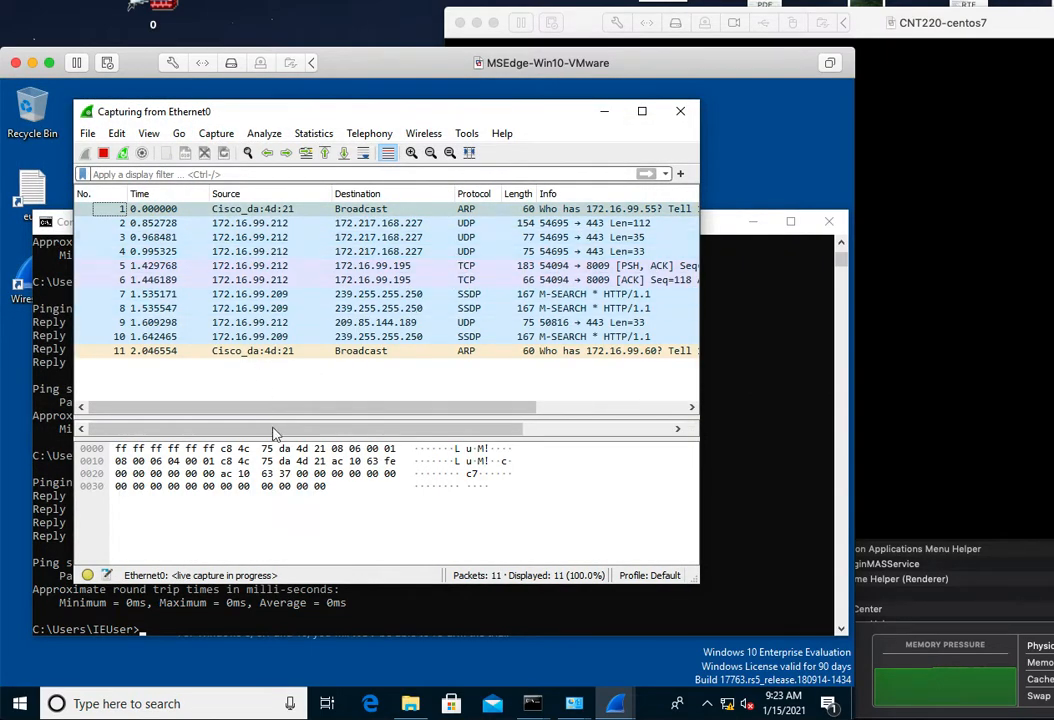
Step: Switch to the Command Prompt and repeat the ping to 192.168.199.6 during the unfiltered capture
left_click(738, 390)
key("Up")
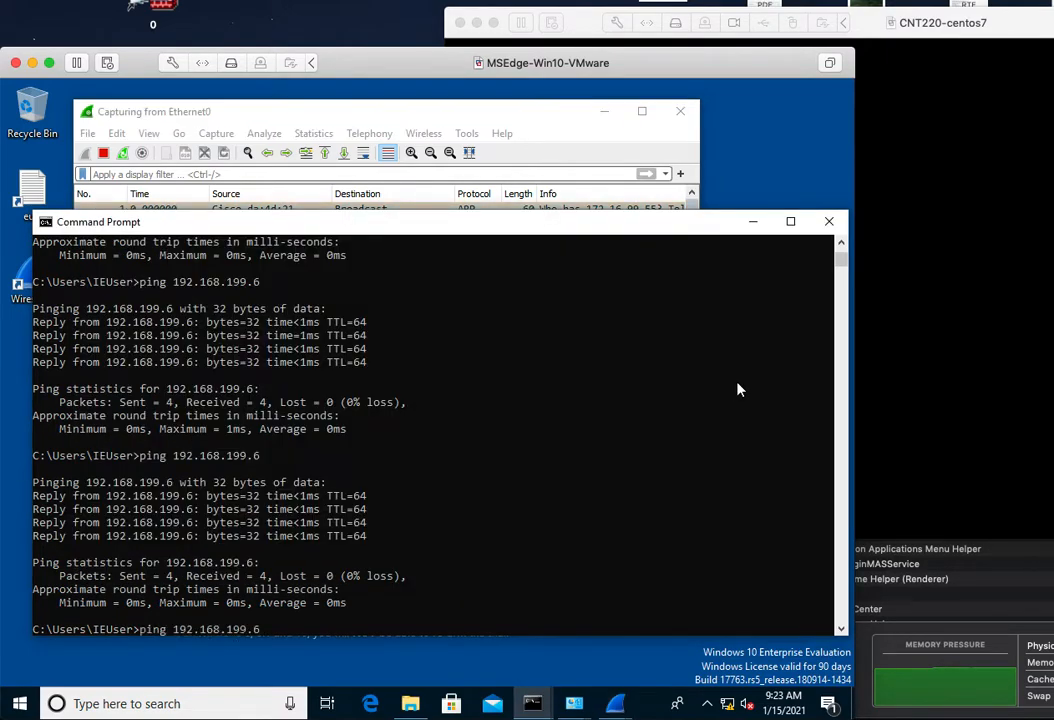
key("Return")
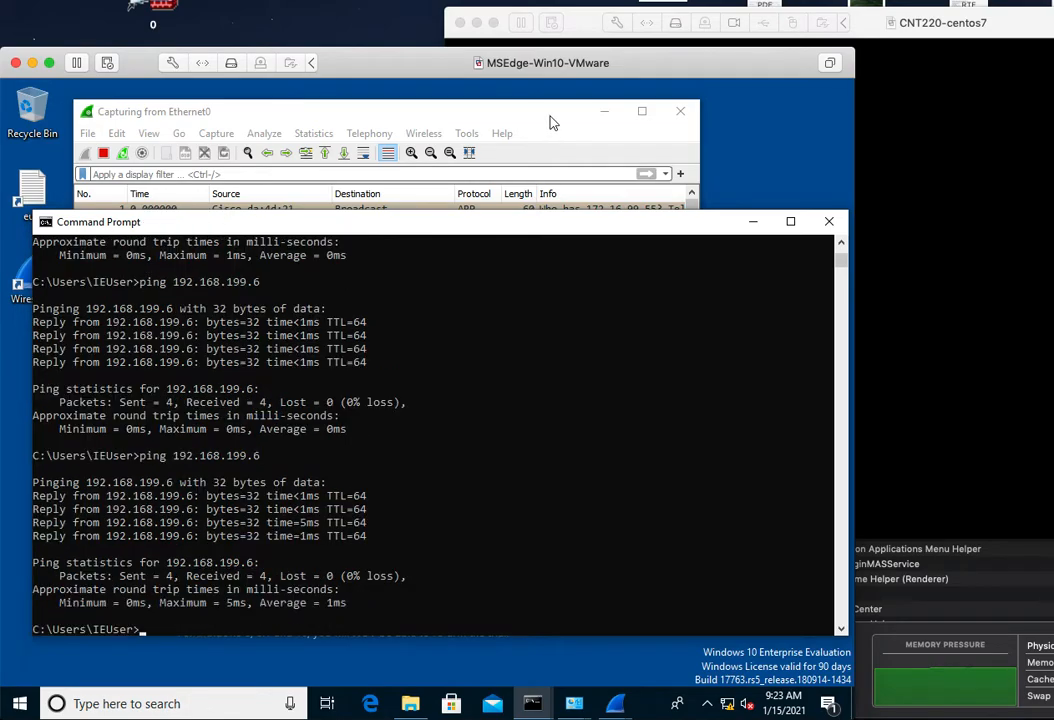
key("Return")
Step: Return to Wireshark and stop the live capture on Ethernet0
left_click(553, 122)
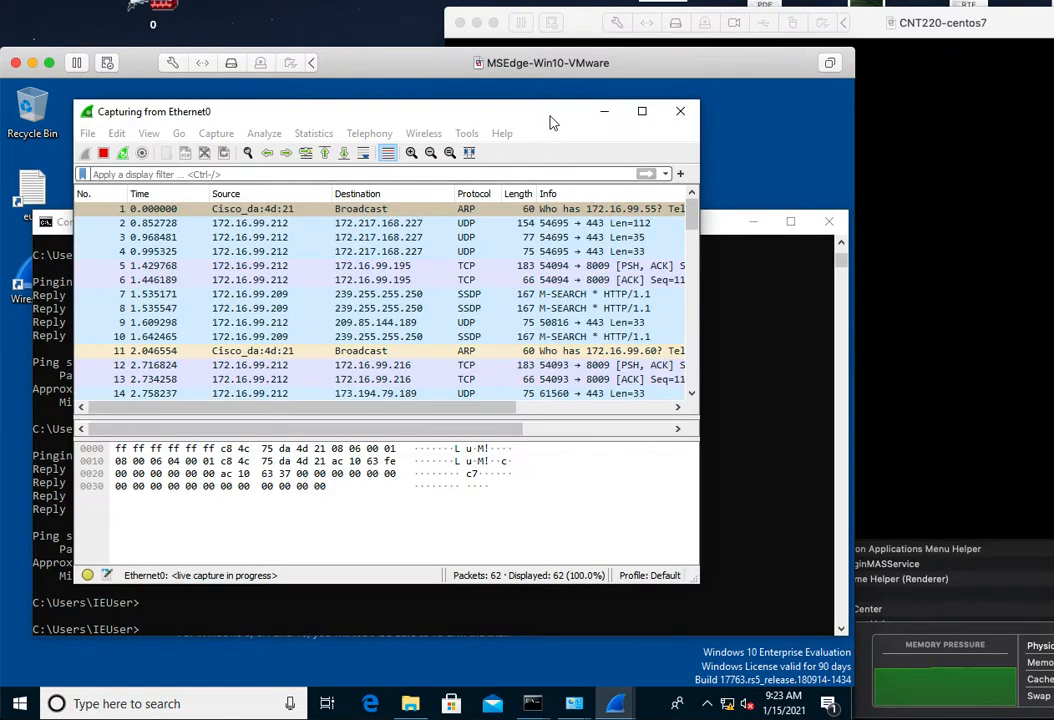
left_click(214, 133)
left_click(228, 187)
Step: Apply the recently used display filter "(icmp.type == 8 and icmp.code == 0) or( icmp.type == 0 and icmp.code == 0)"
left_click(229, 174)
type("i")
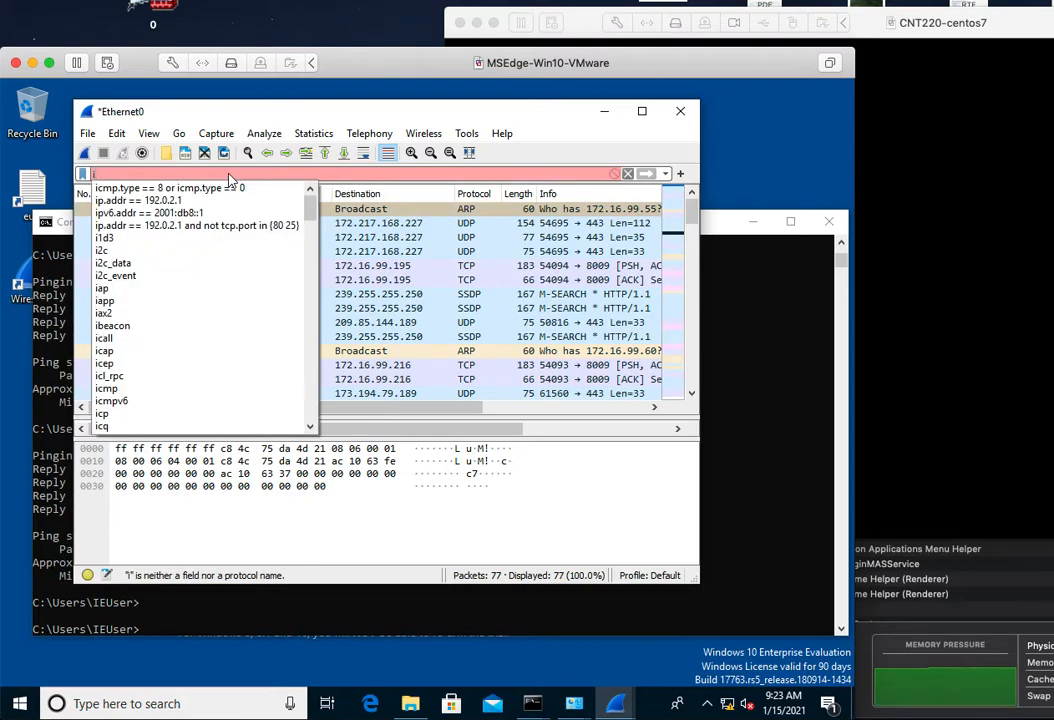
left_click(563, 174)
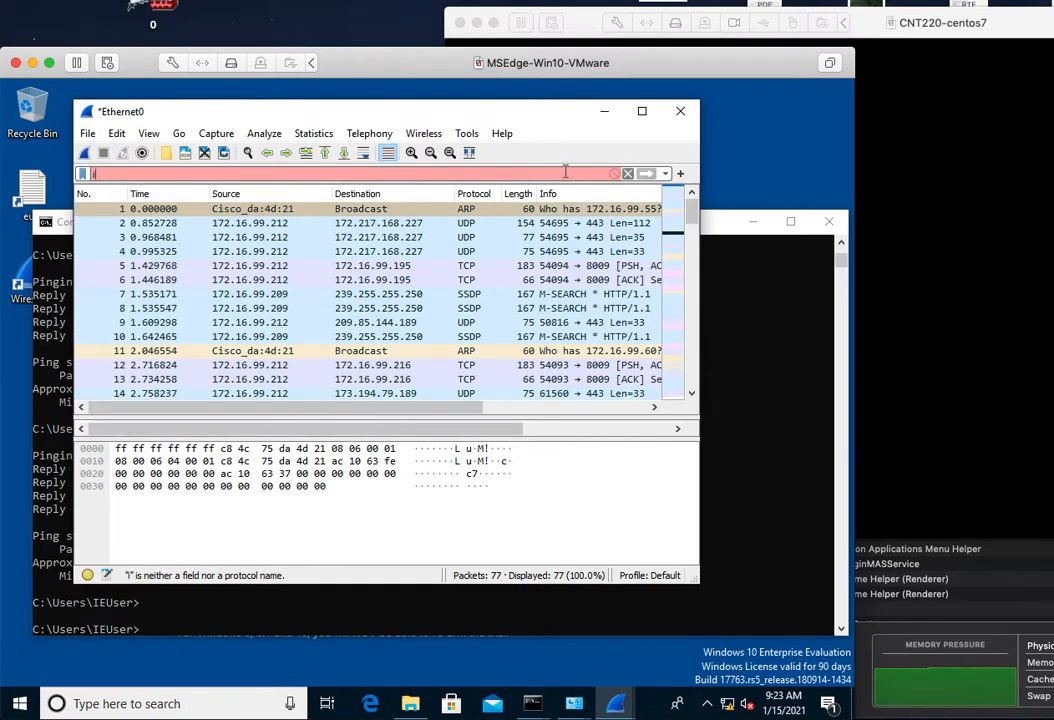
left_click(666, 175)
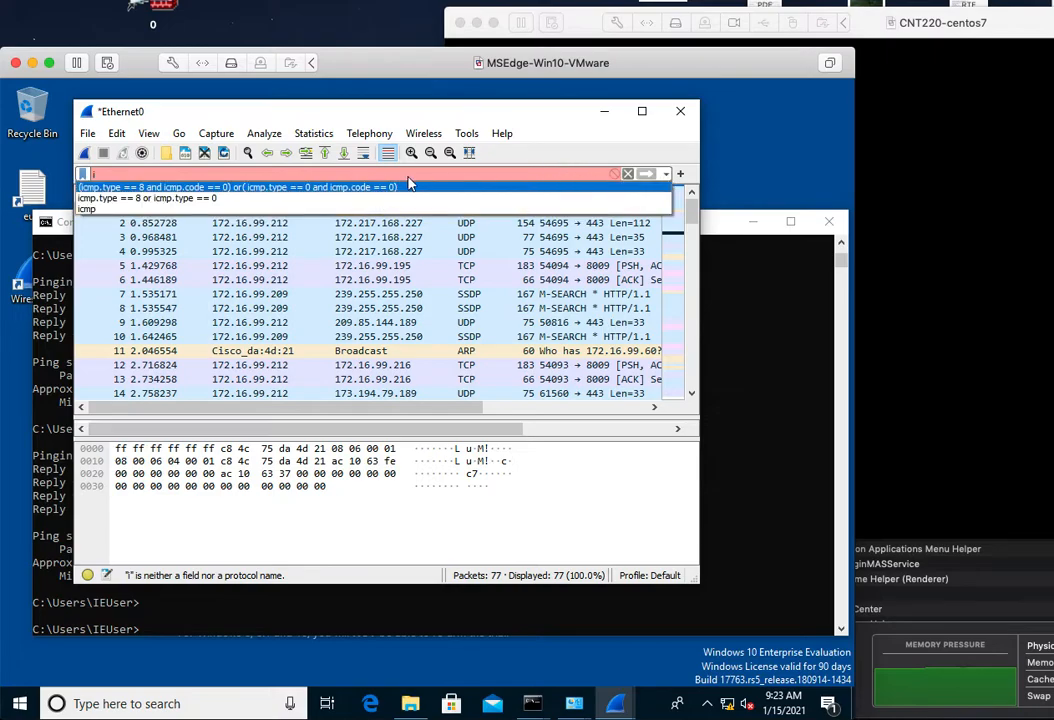
left_click(352, 188)
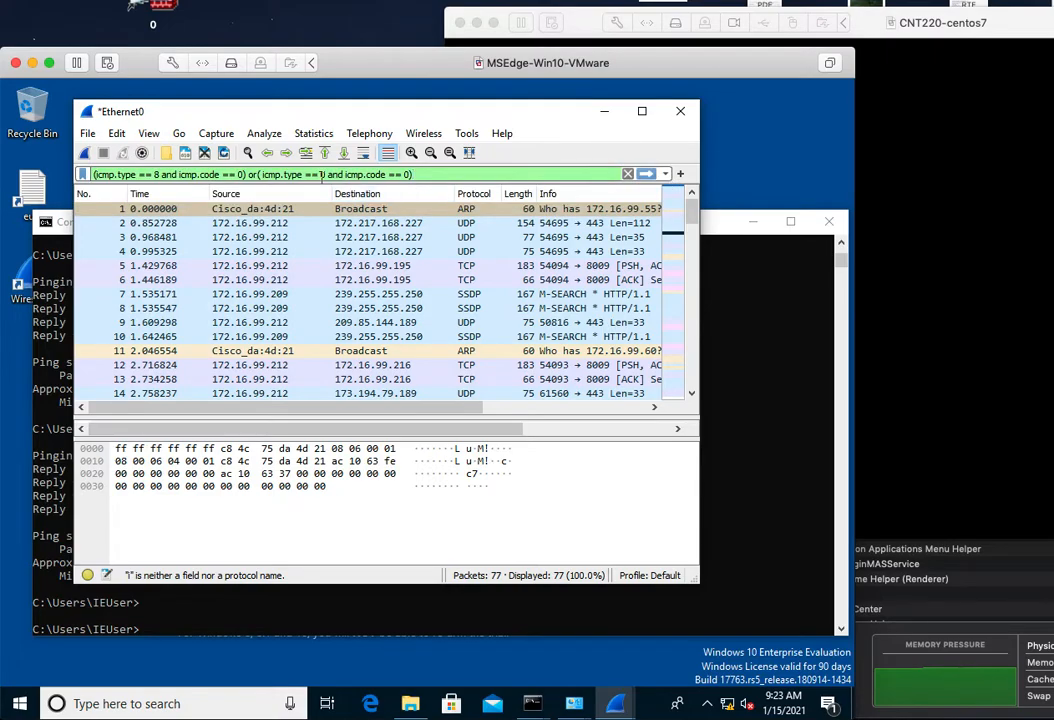
key("Return")
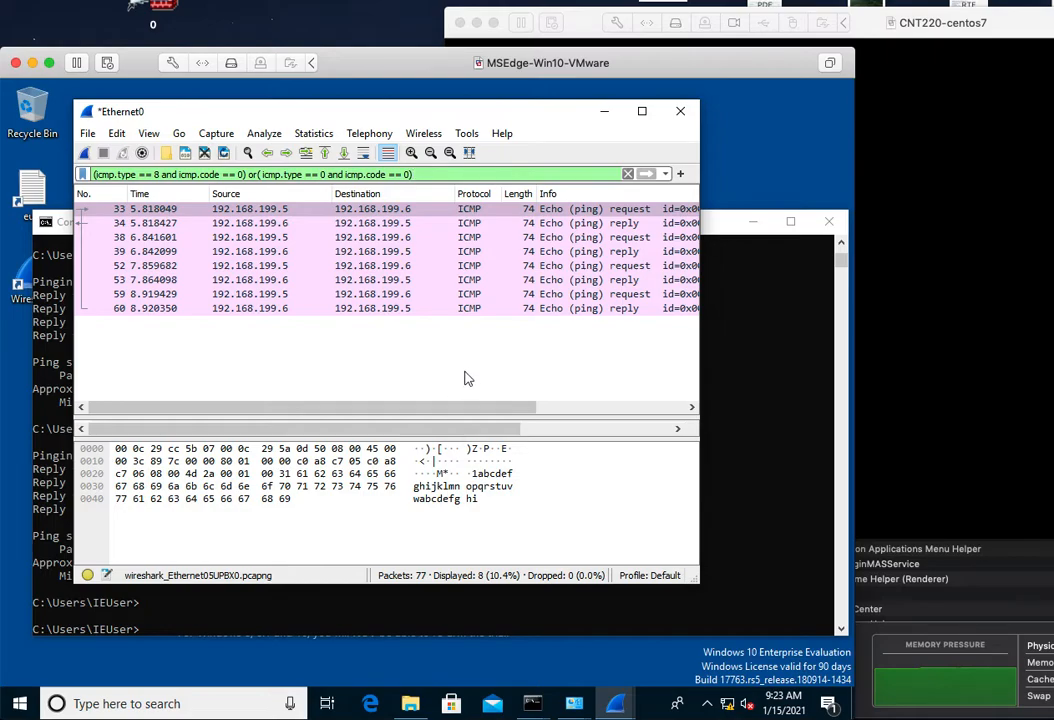
Step: Export all displayed packets to the Desktop as a pcapng file named with the surname plus "-lab1-icmp", and uncover the desktop icons
left_click(85, 136)
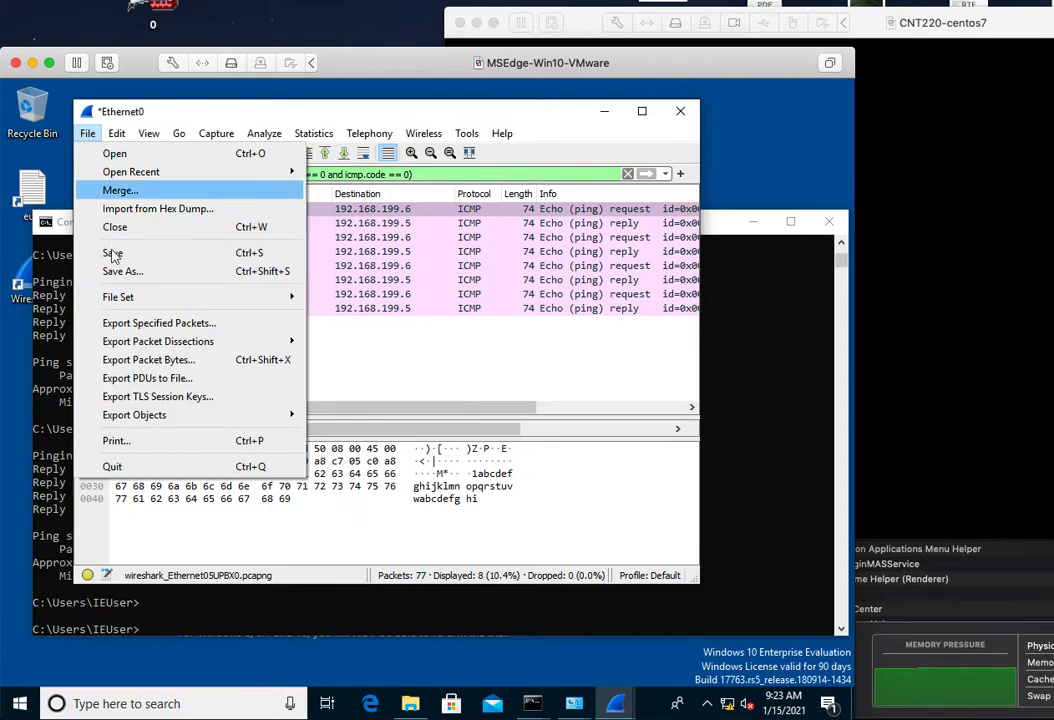
left_click(145, 326)
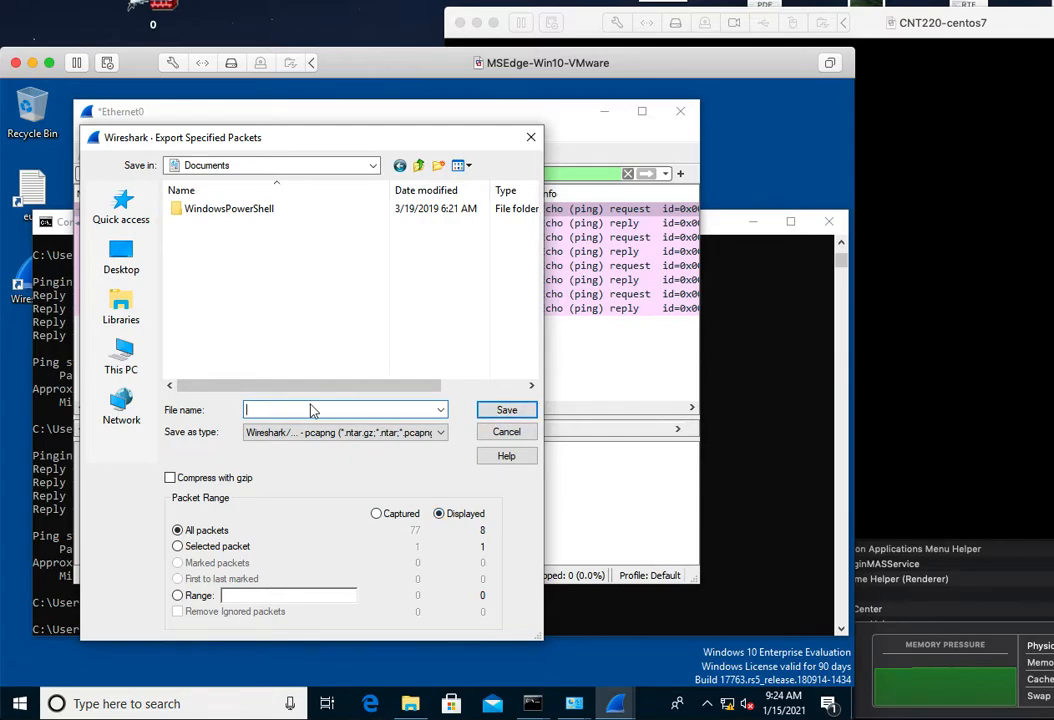
left_click(367, 166)
scroll(290, 200, "up", 3)
left_click(205, 195)
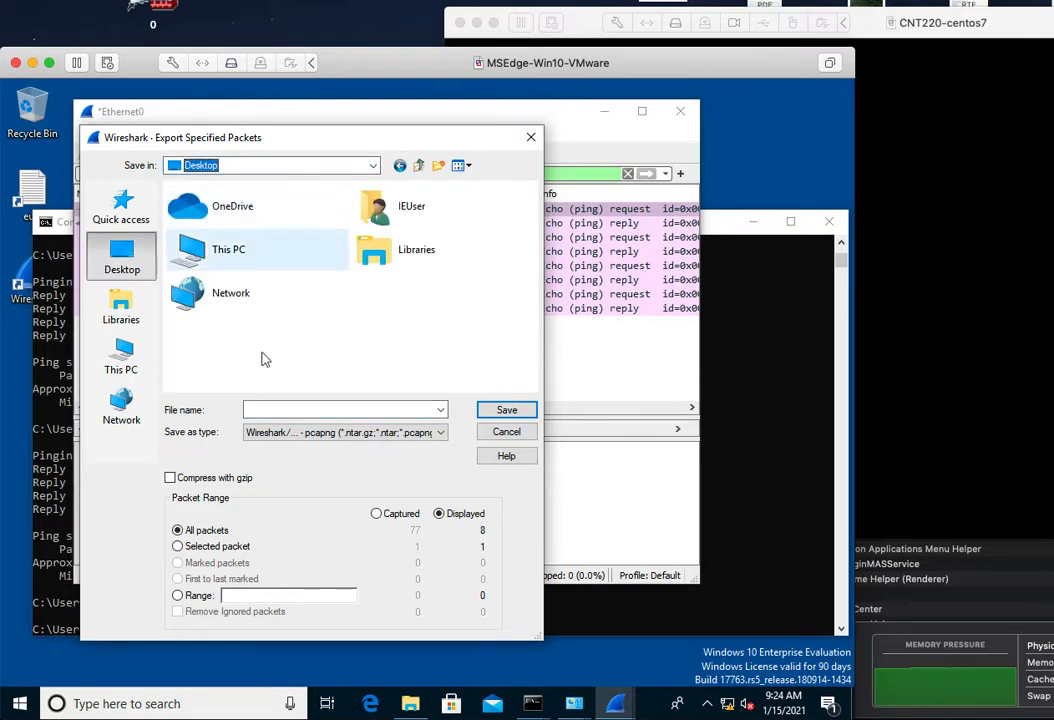
left_click(280, 408)
type("elwell-lab1-icmp")
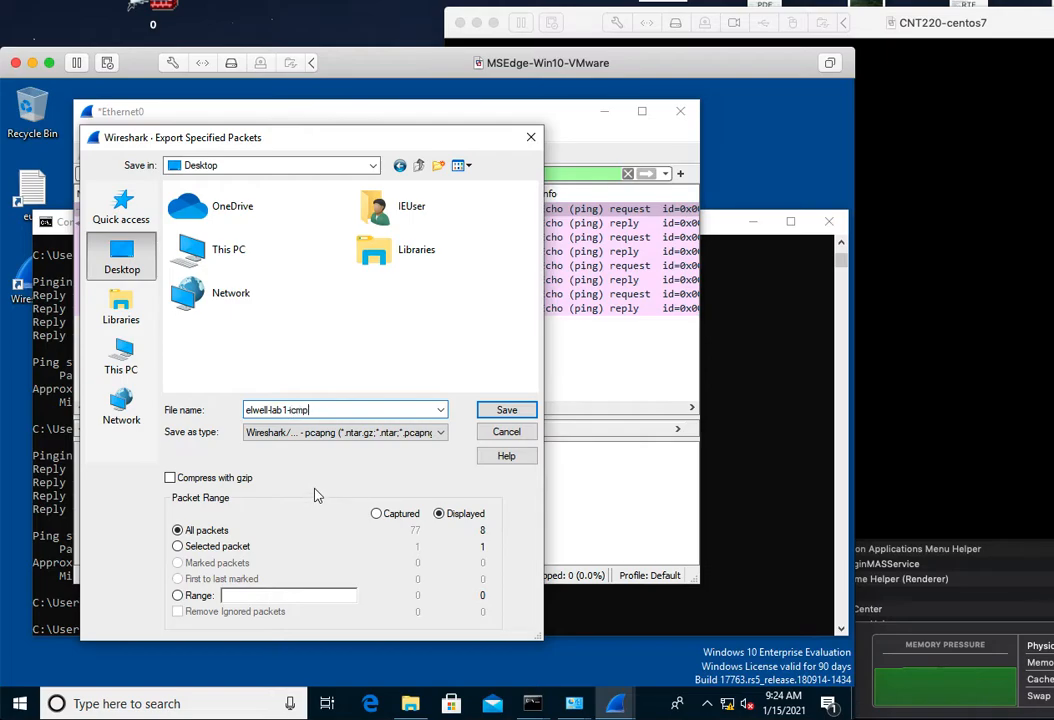
left_click(486, 412)
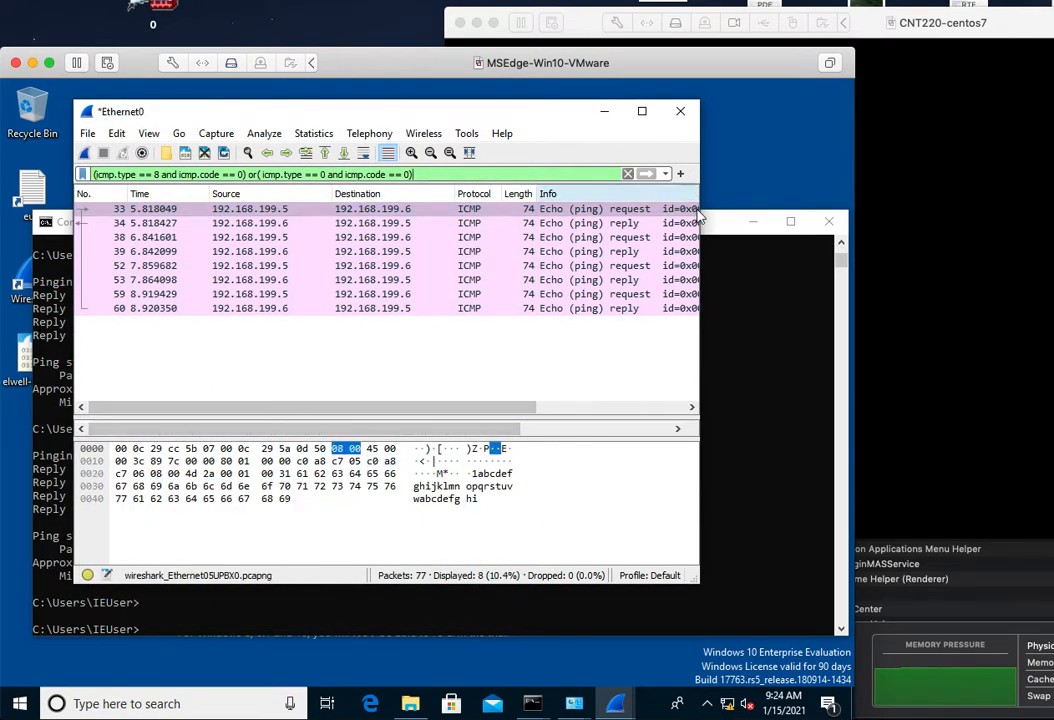
left_click(754, 226)
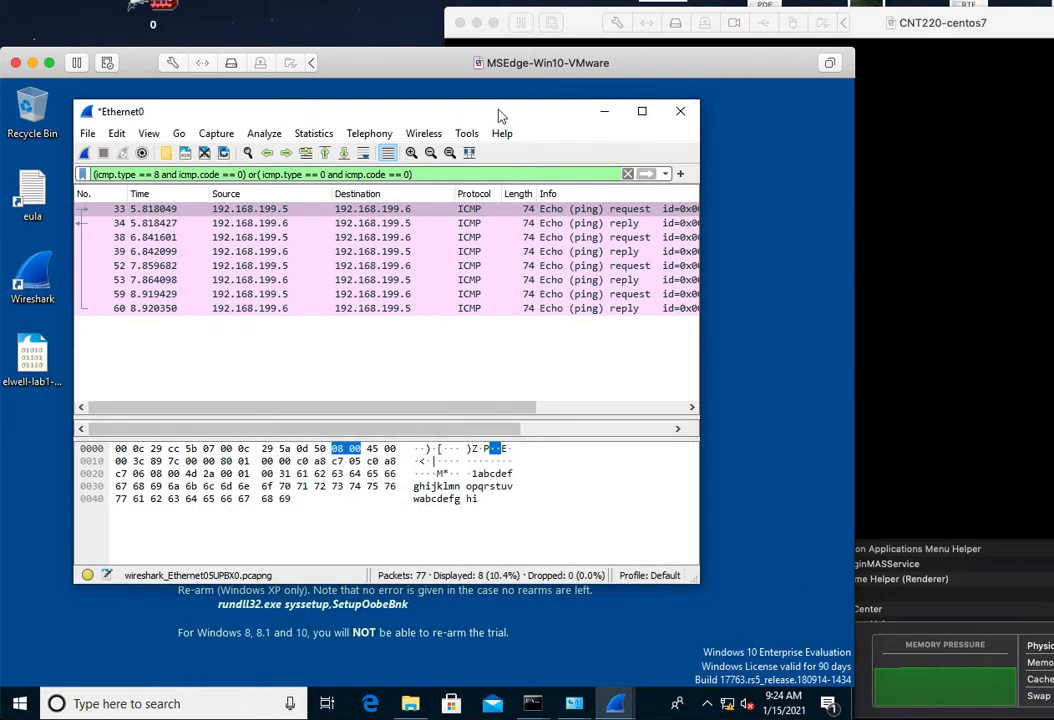
left_click_drag(412, 106, 476, 101)
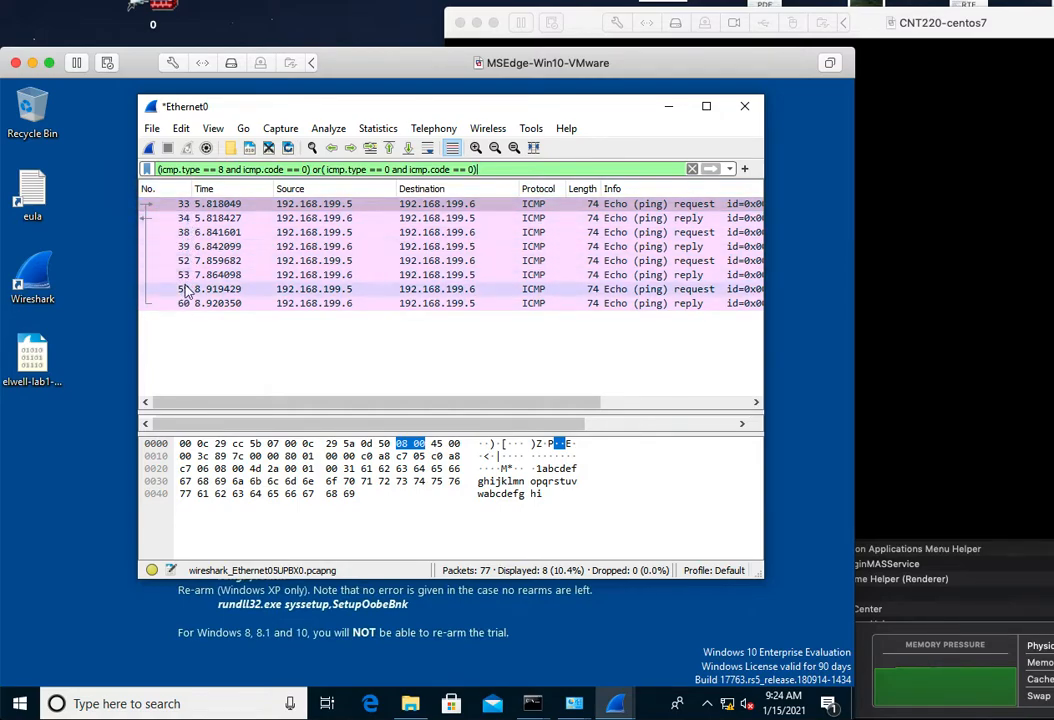
Step: Clear the display filter to look through the full capture, and reapply the filter for ICMP types 8 and 0 with code 0
left_click(692, 168)
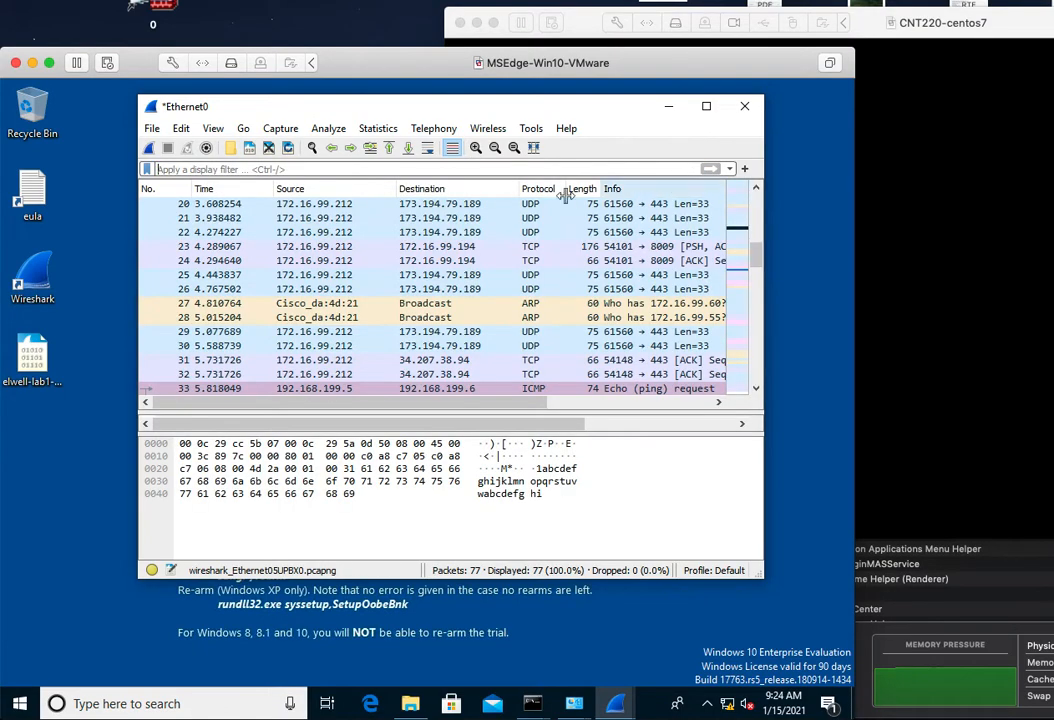
scroll(315, 297, "down", 3)
key("Down")
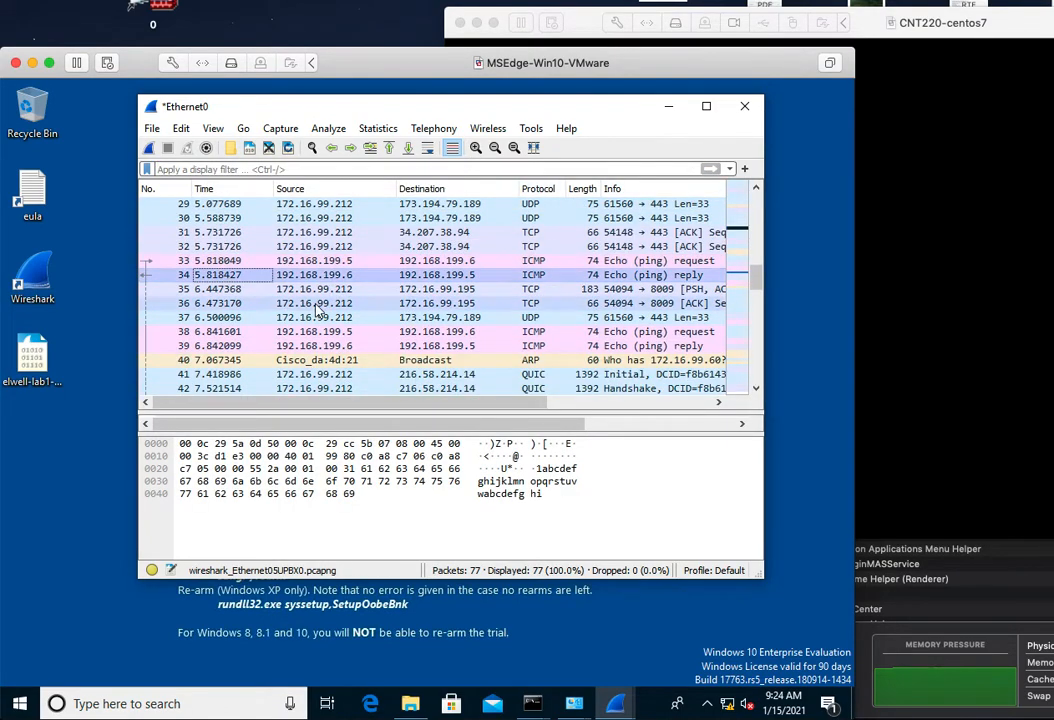
left_click(730, 170)
left_click(511, 187)
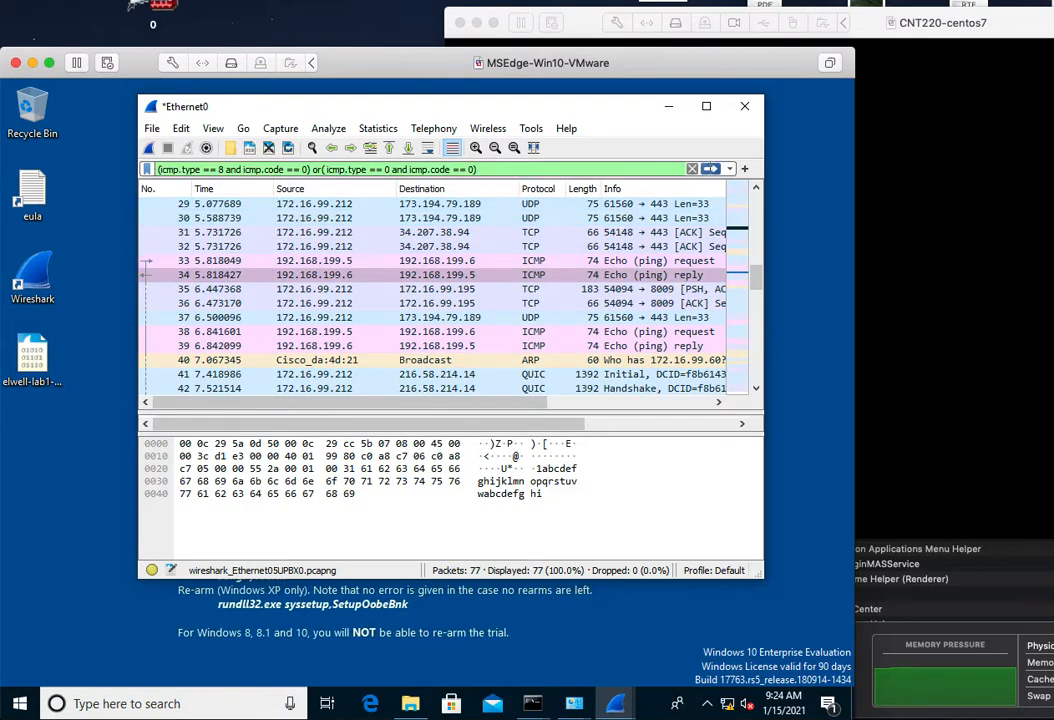
left_click(710, 169)
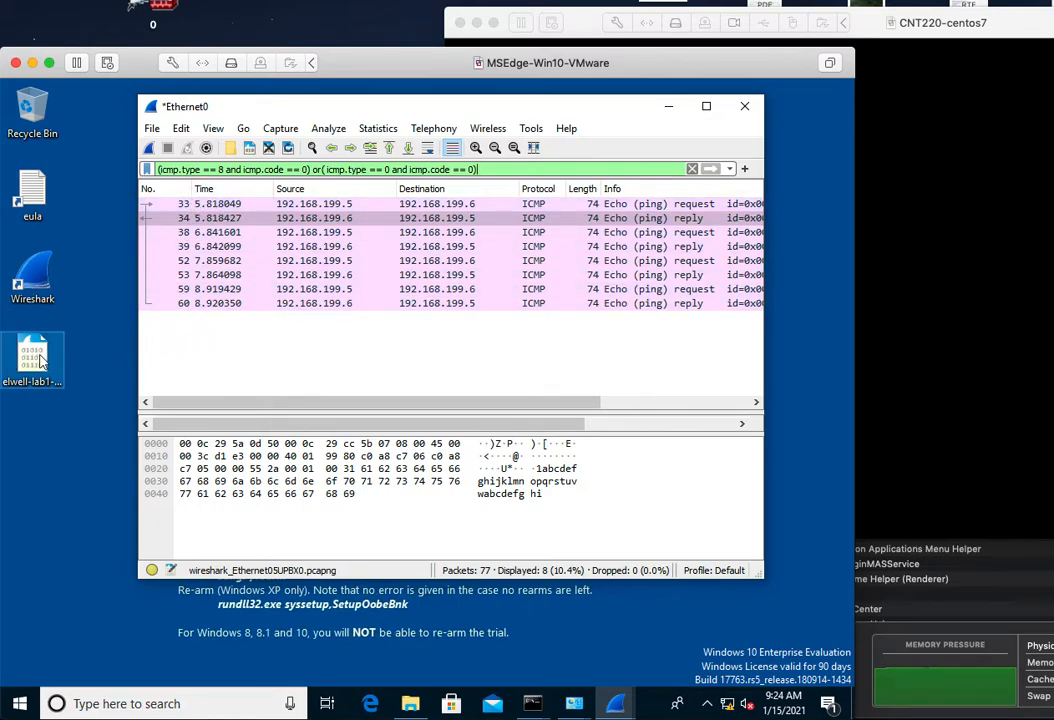
Step: Open the exported pcapng file from the desktop and look through its packets
double_click(36, 363)
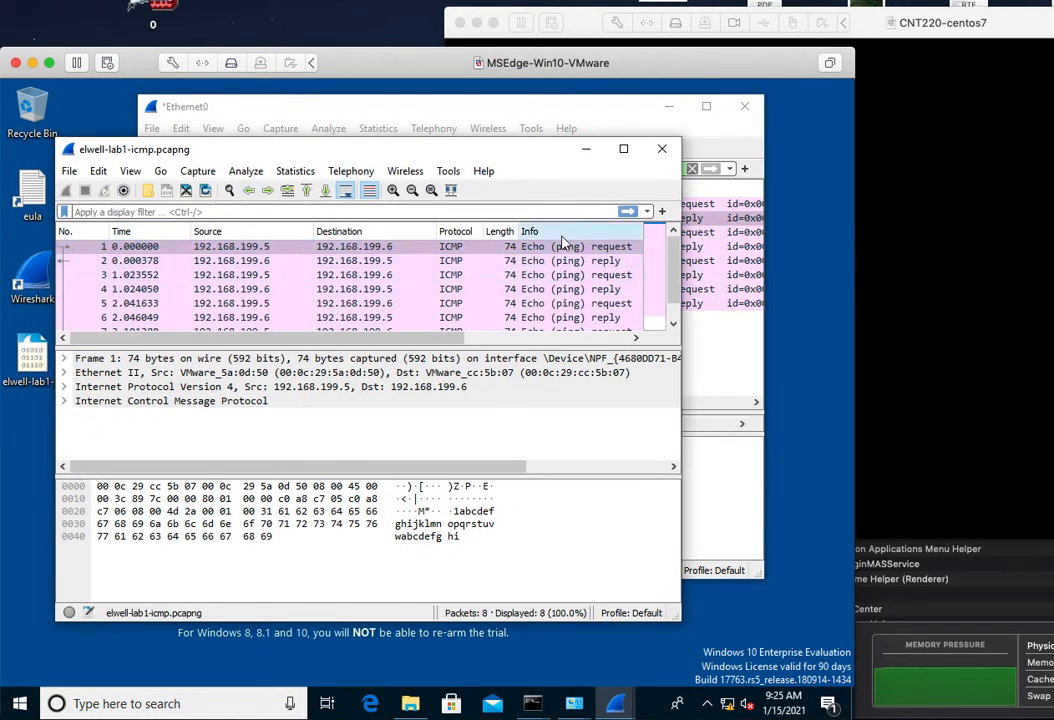
scroll(660, 253, "down", 2)
scroll(660, 253, "up", 2)
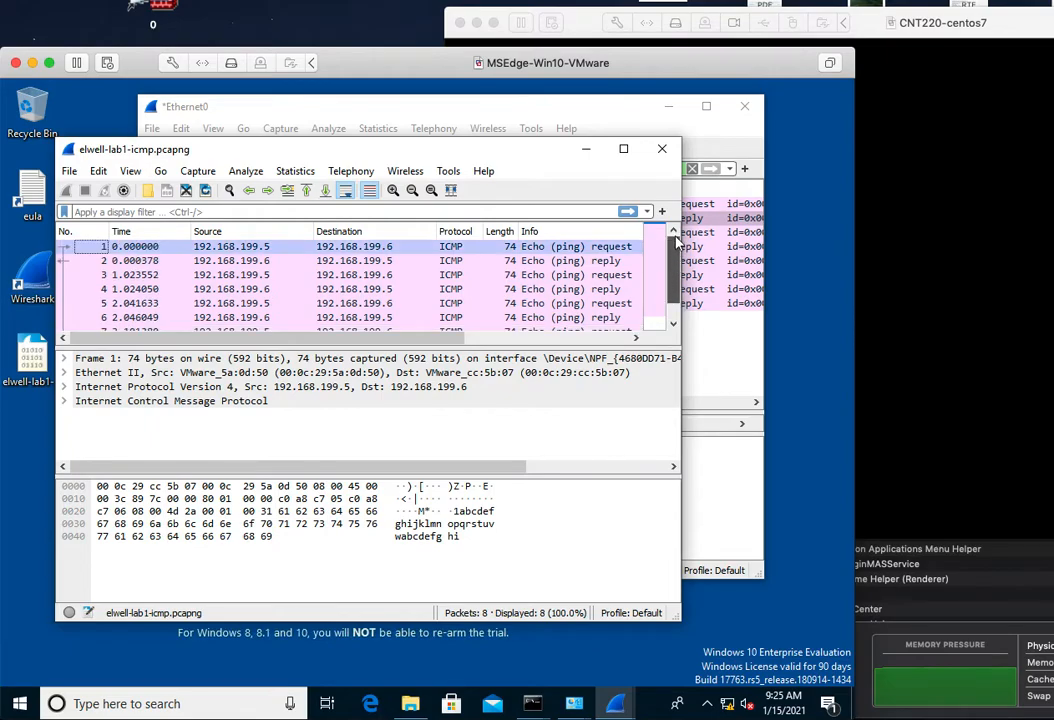
Step: Compare with the original Ethernet0 capture, minimize that window, and enlarge the packet list in the exported file to fit all packets
left_click(463, 116)
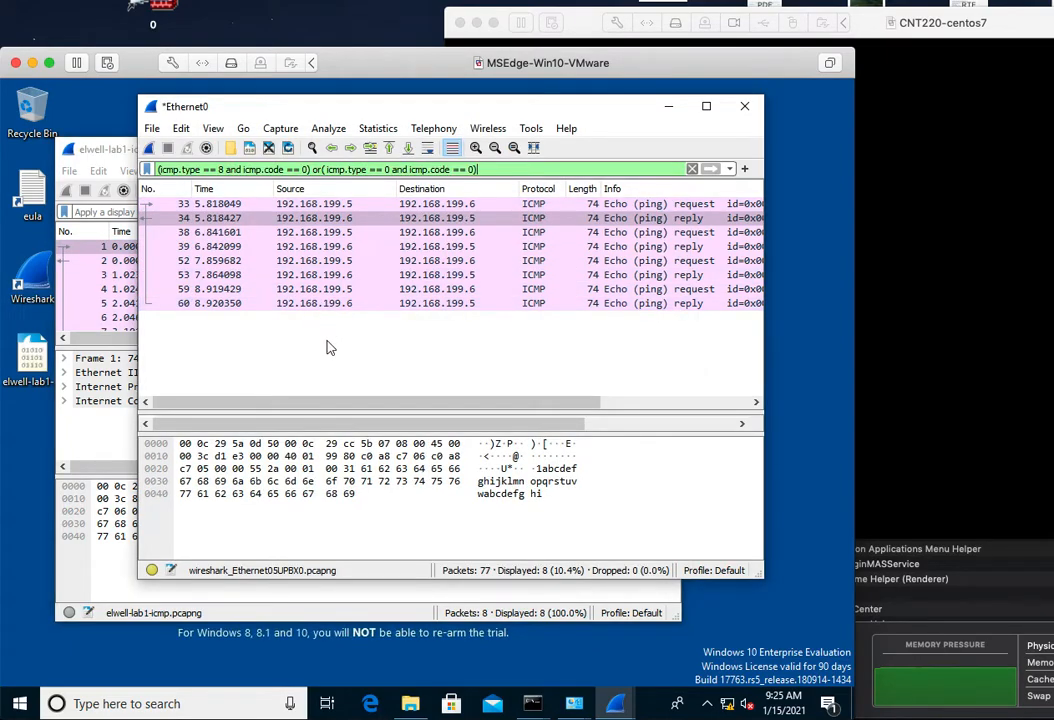
left_click(220, 274)
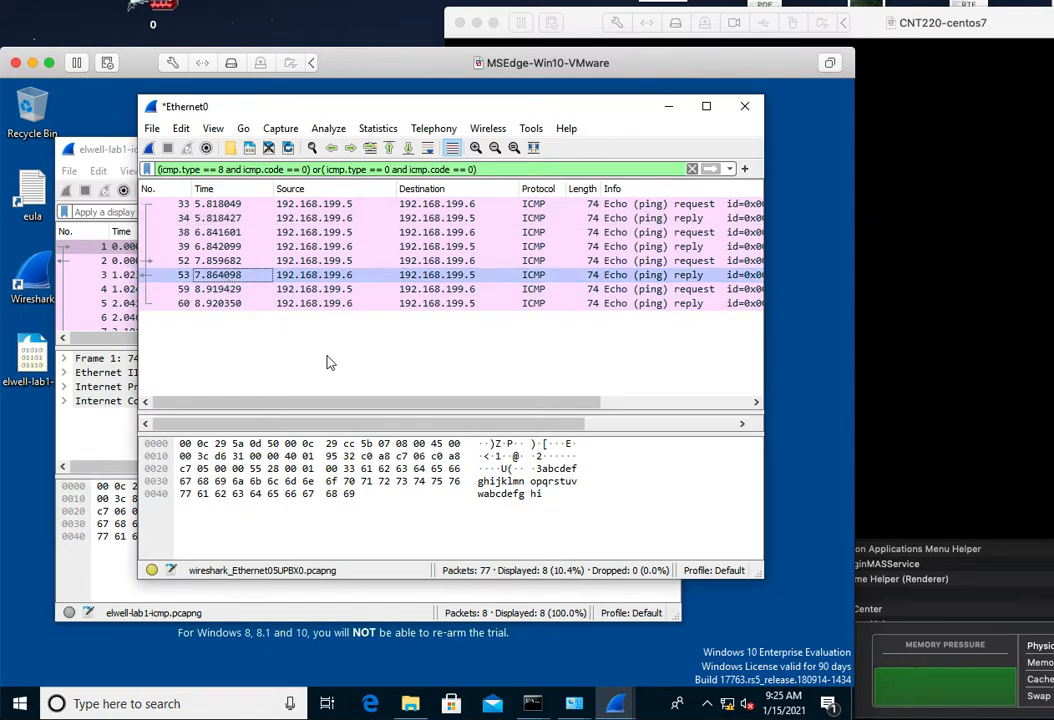
left_click(663, 110)
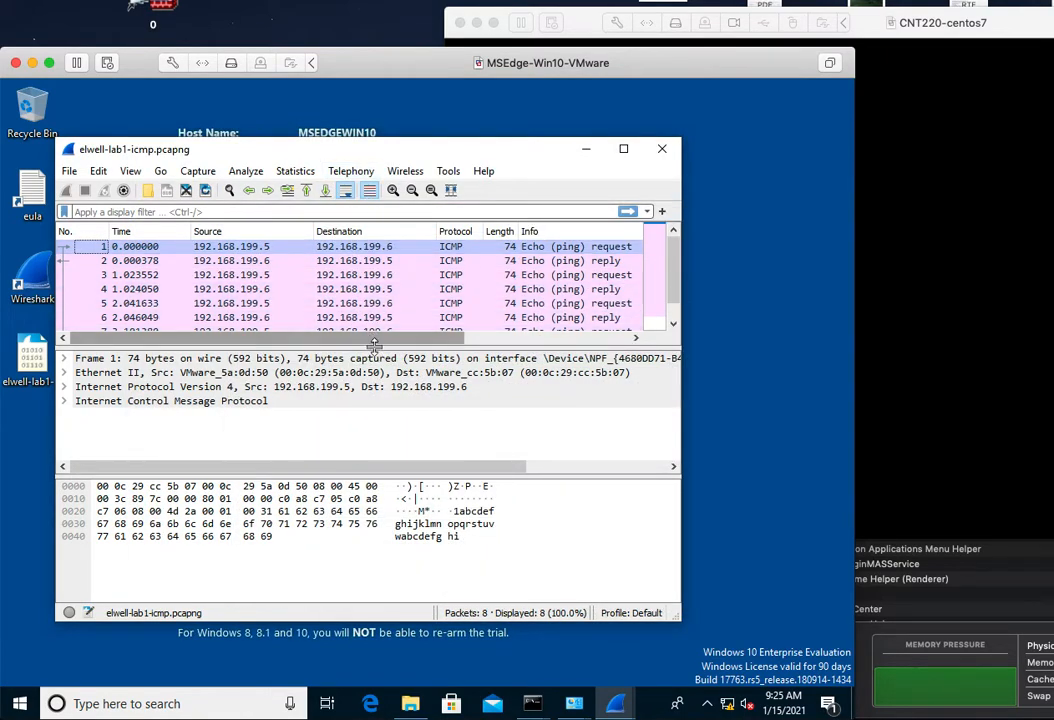
left_click_drag(374, 343, 372, 398)
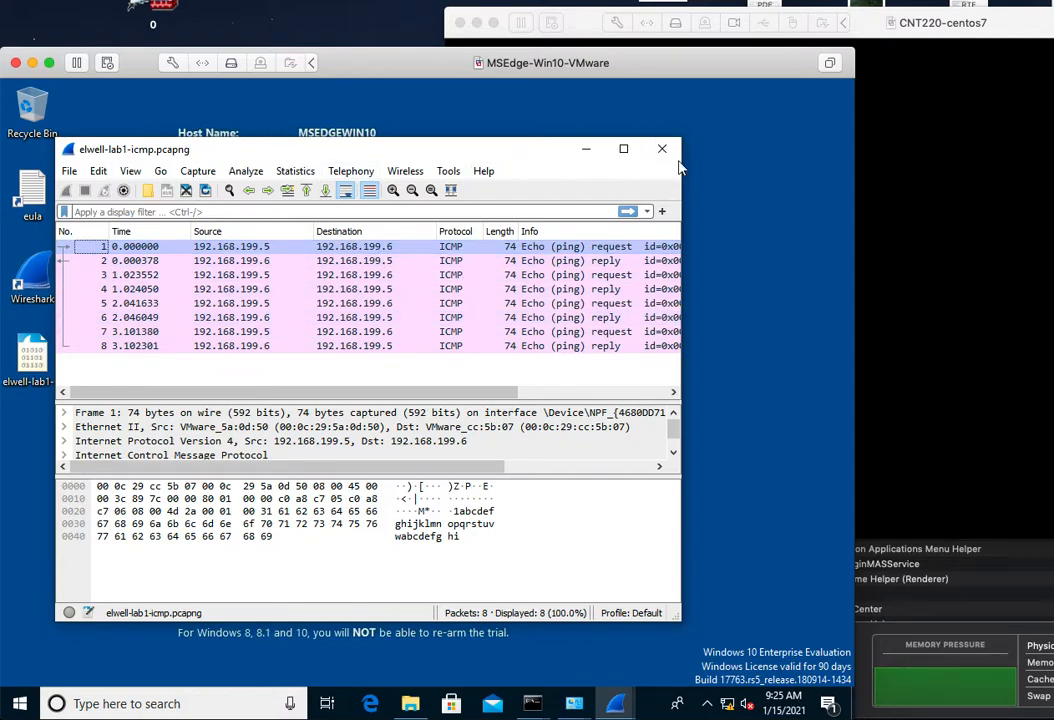
Step: Switch to the CNT220-centos7 virtual machine, unlock it with the account password, and minimize its terminal to show the desktop
left_click(893, 168)
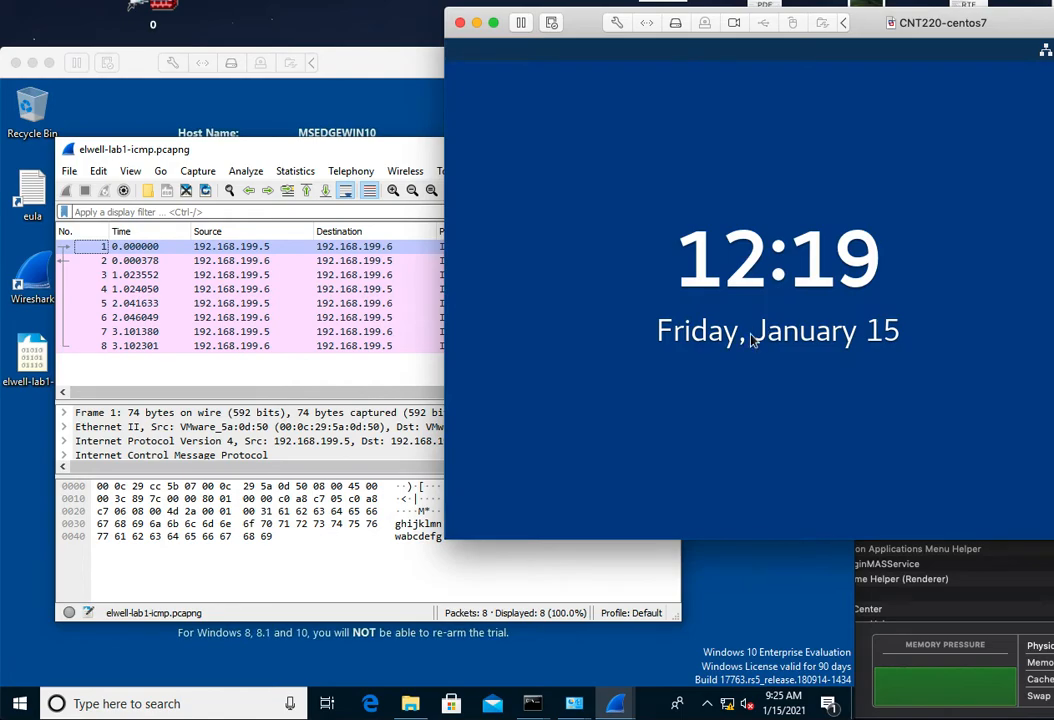
type("stu•••••")
key("Return")
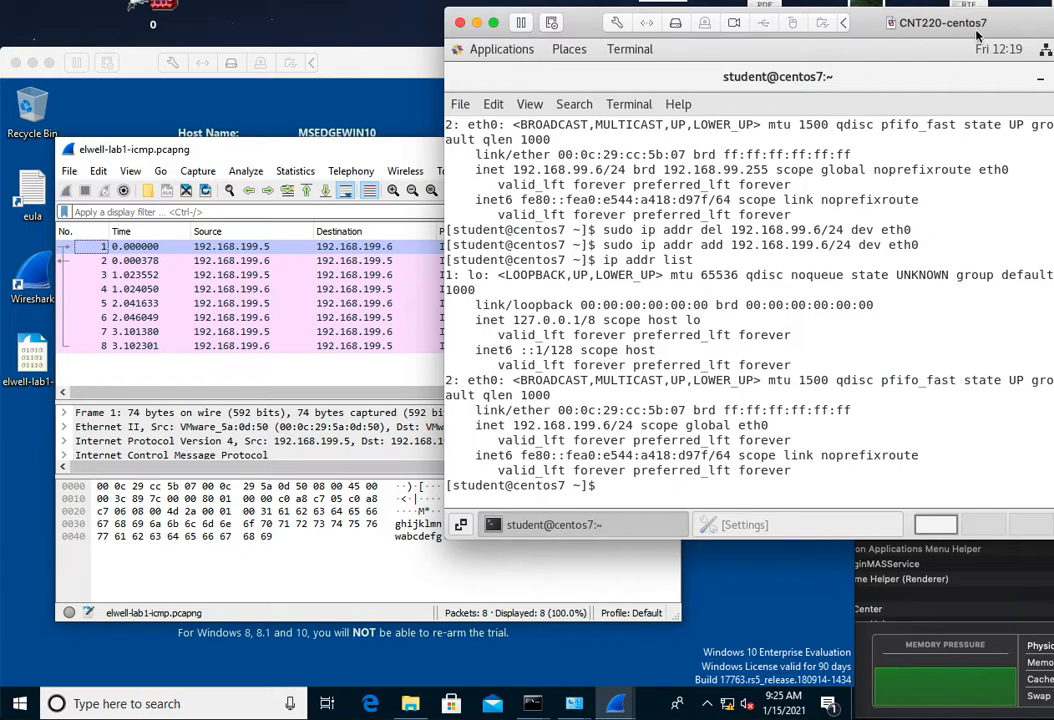
left_click_drag(1010, 27, 939, 30)
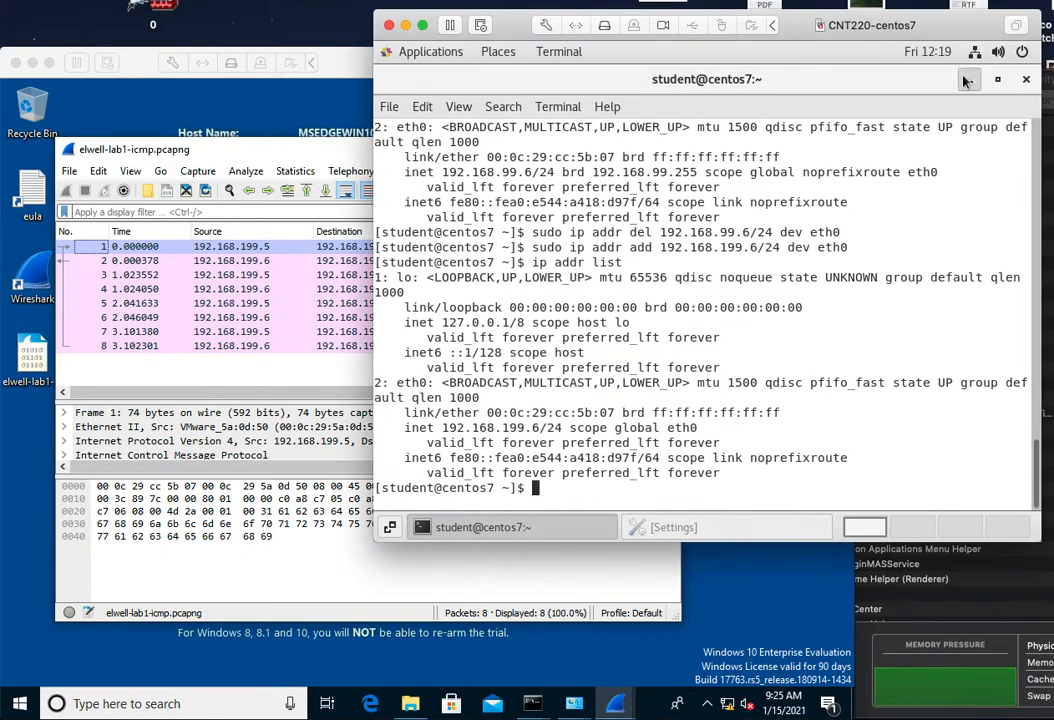
left_click(968, 81)
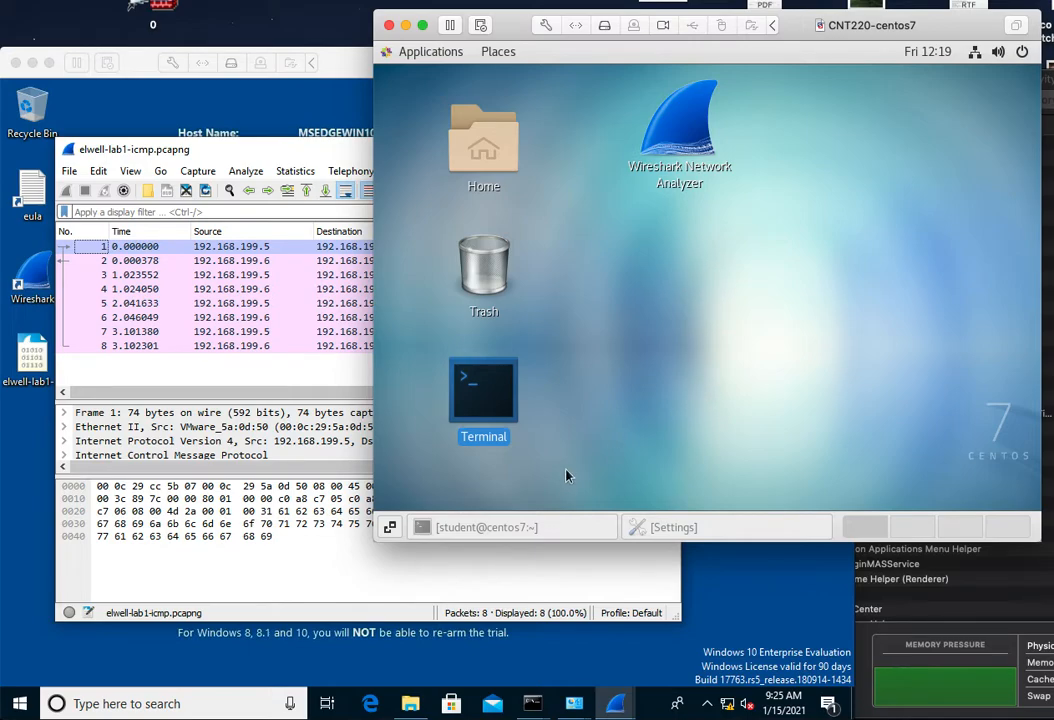
Step: Restore the CentOS terminal and start a live capture with sudo tcpdump -i eth0
left_click(529, 531)
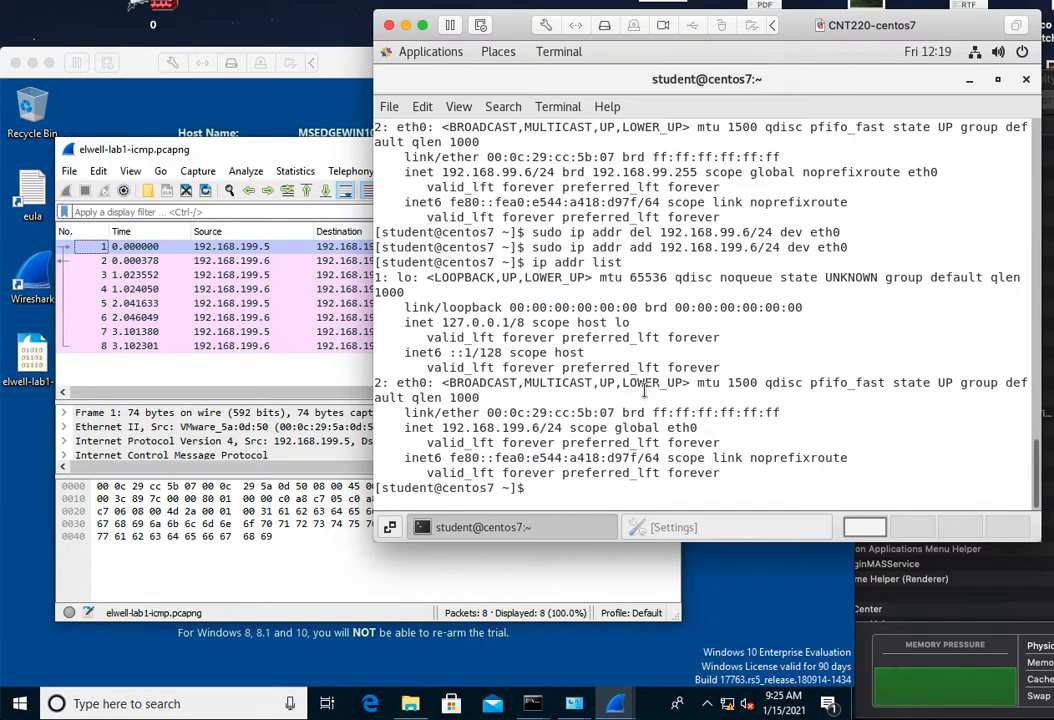
type("sudo tcpdump")
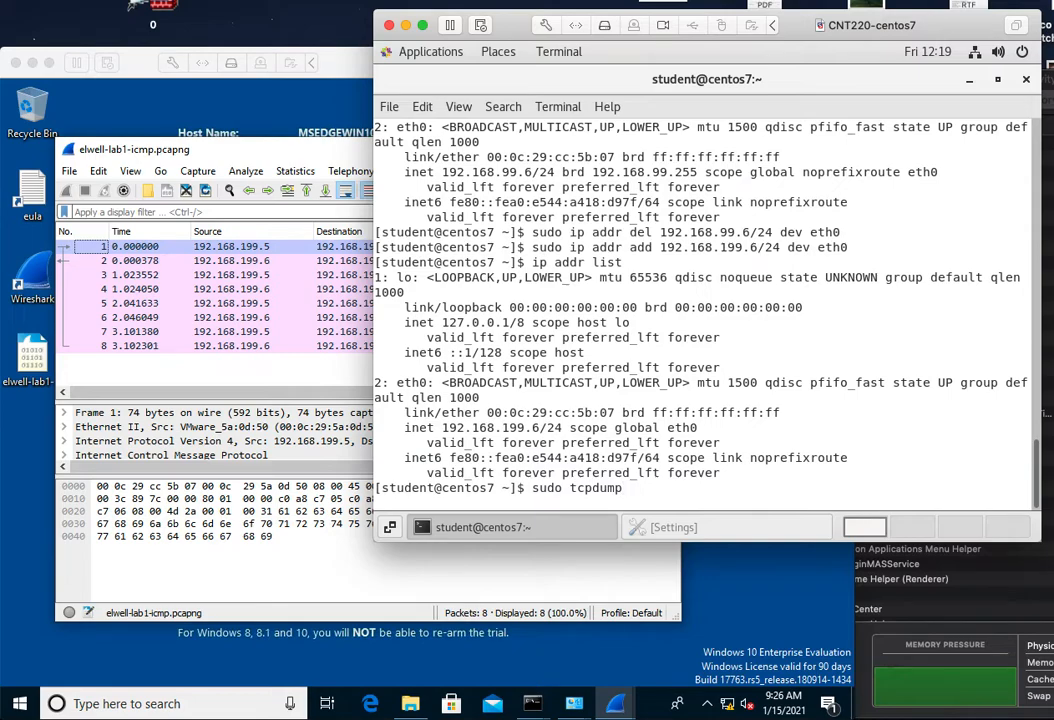
type(" -eth0")
key("Left")
key("Left")
key("Left")
key("Left")
type("i")
key("Right")
key("Return")
Step: Authorize the virtual machine's network monitoring with the administrator password, and stop the unfiltered tcpdump capture
type("p")
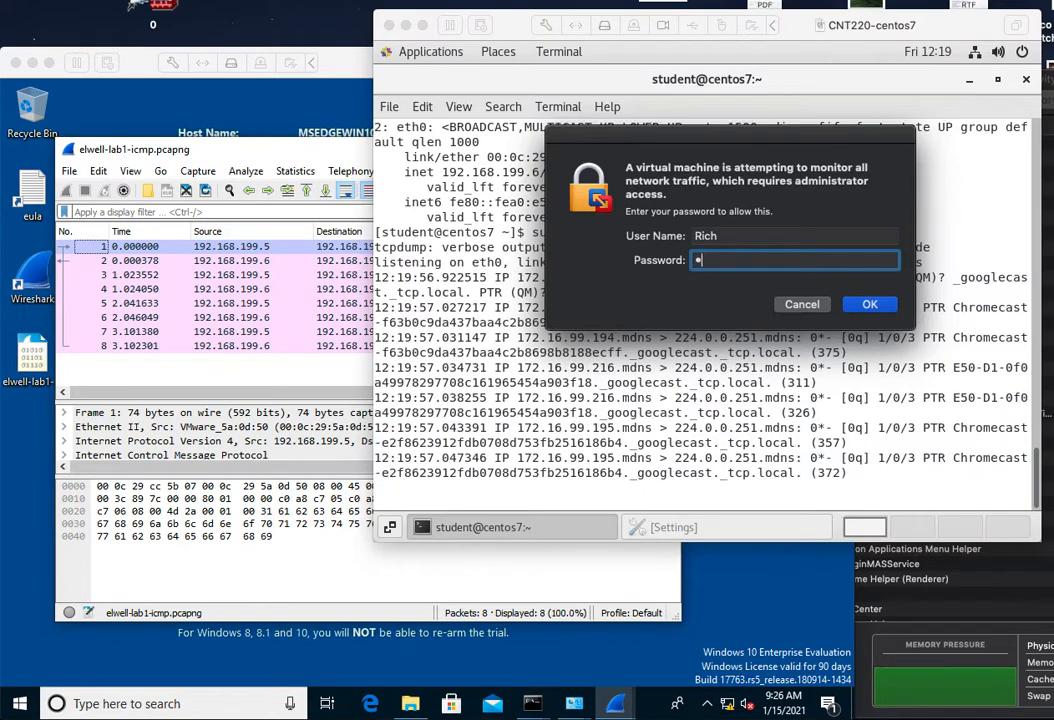
type("*******")
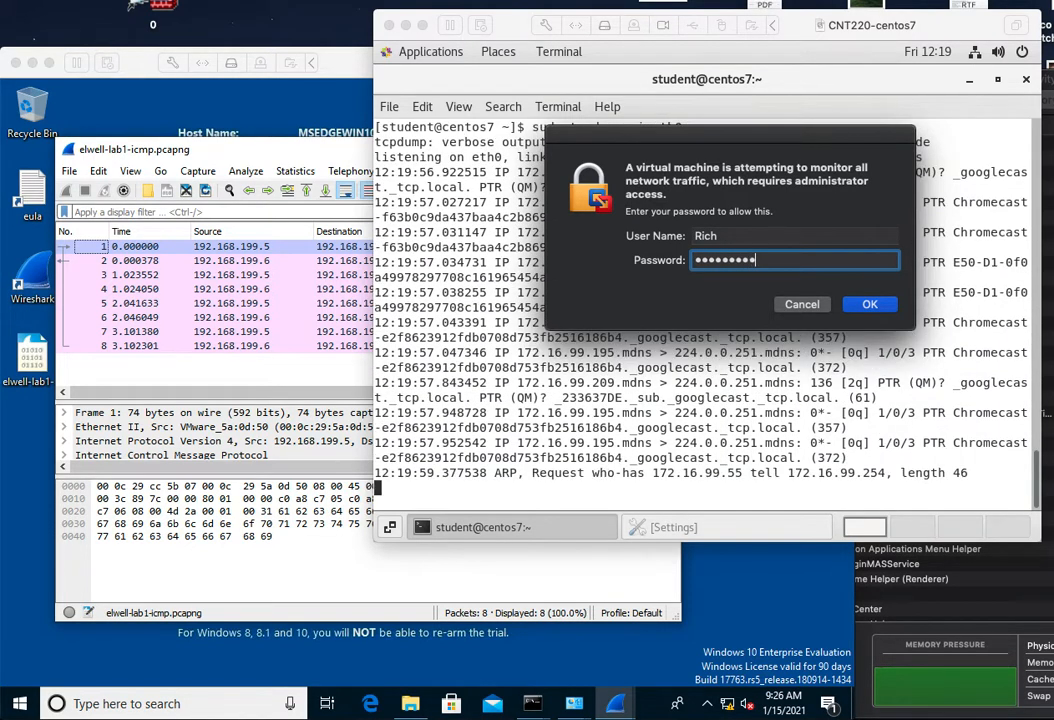
key("Return")
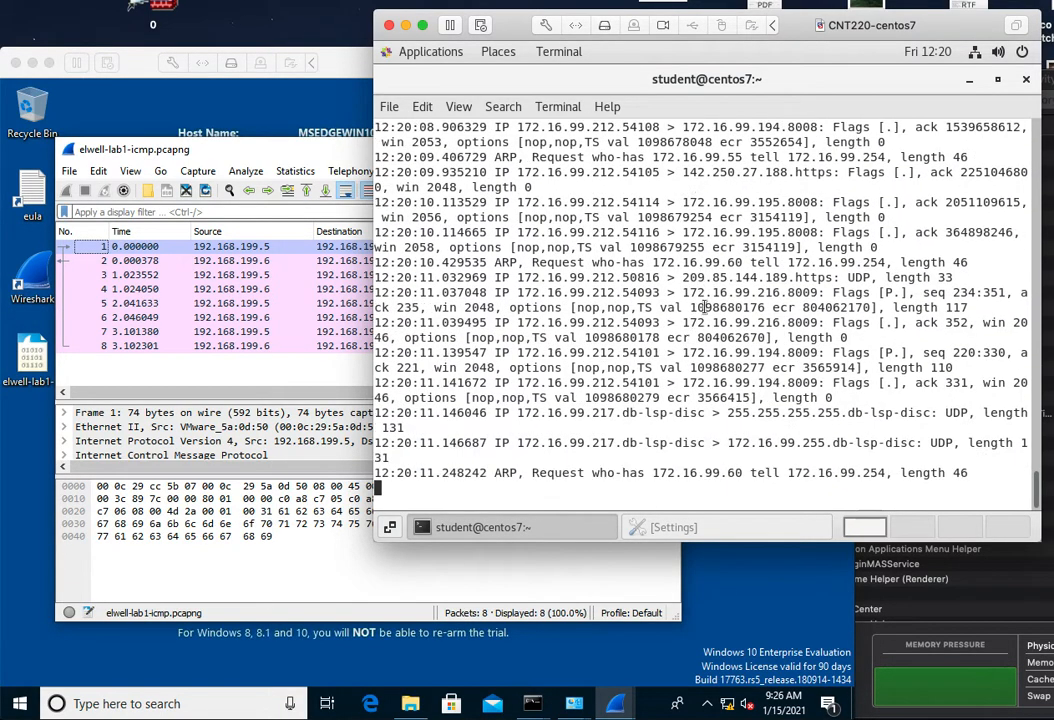
key("ctrl+c")
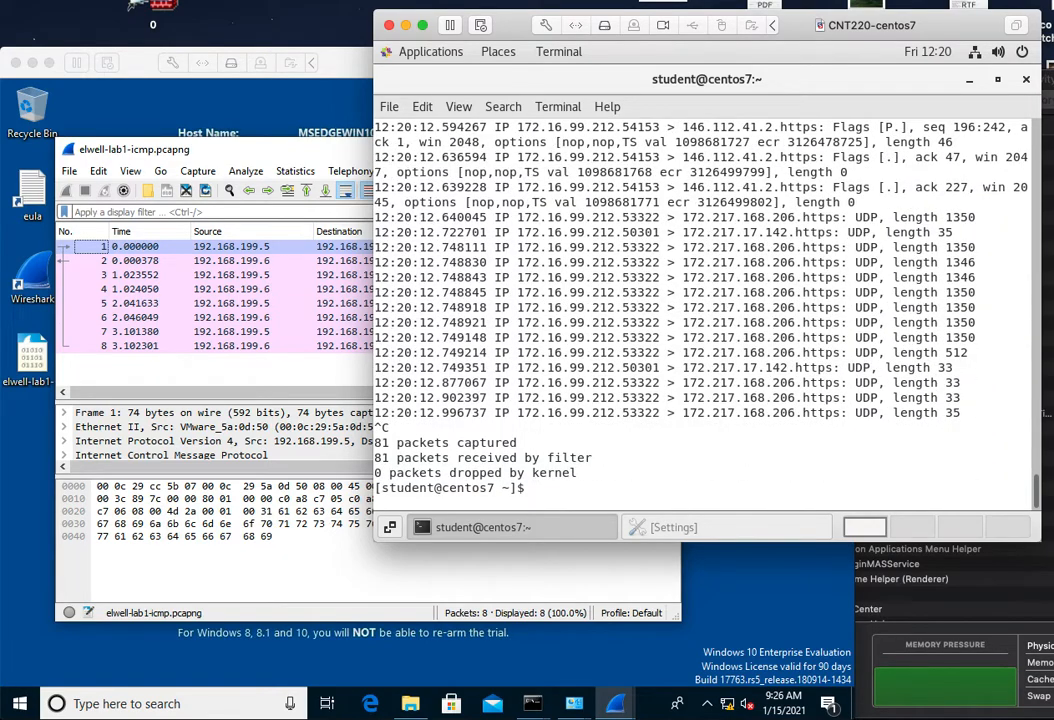
Step: Rerun the eth0 capture limited to ping traffic with sudo tcpdump -i eth0 "icmp"
key("Up")
type("\"icmp")
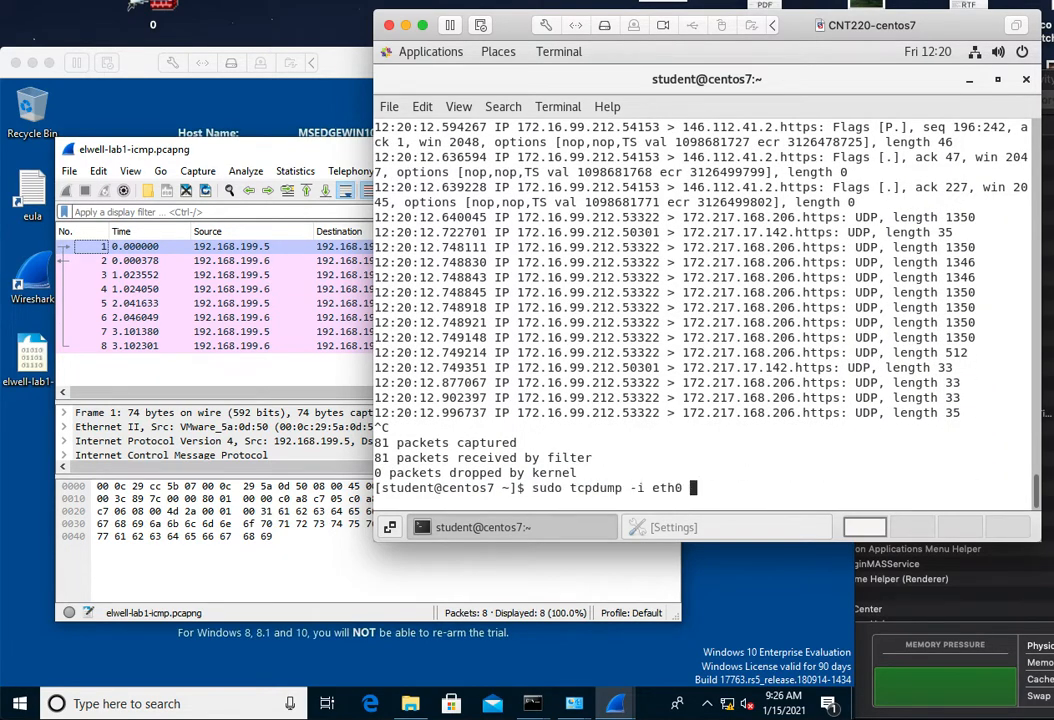
type("\"")
key("Return")
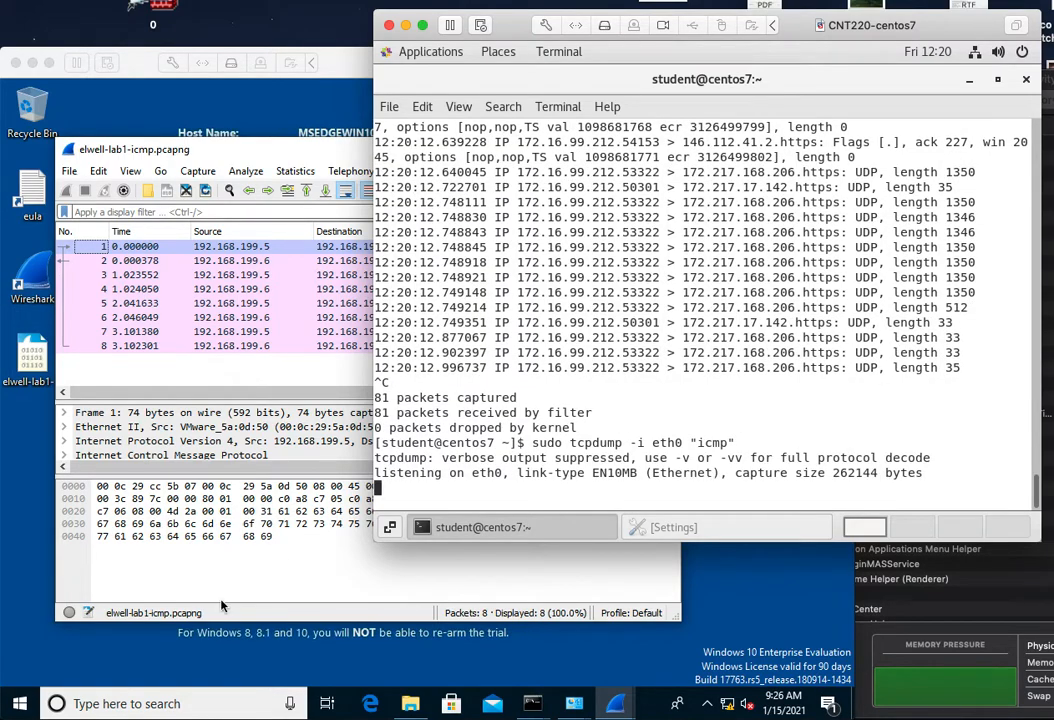
Step: Ping 192.168.199.6 from the Windows command prompt, and return to CentOS to stop the ICMP-filtered capture
left_click(532, 703)
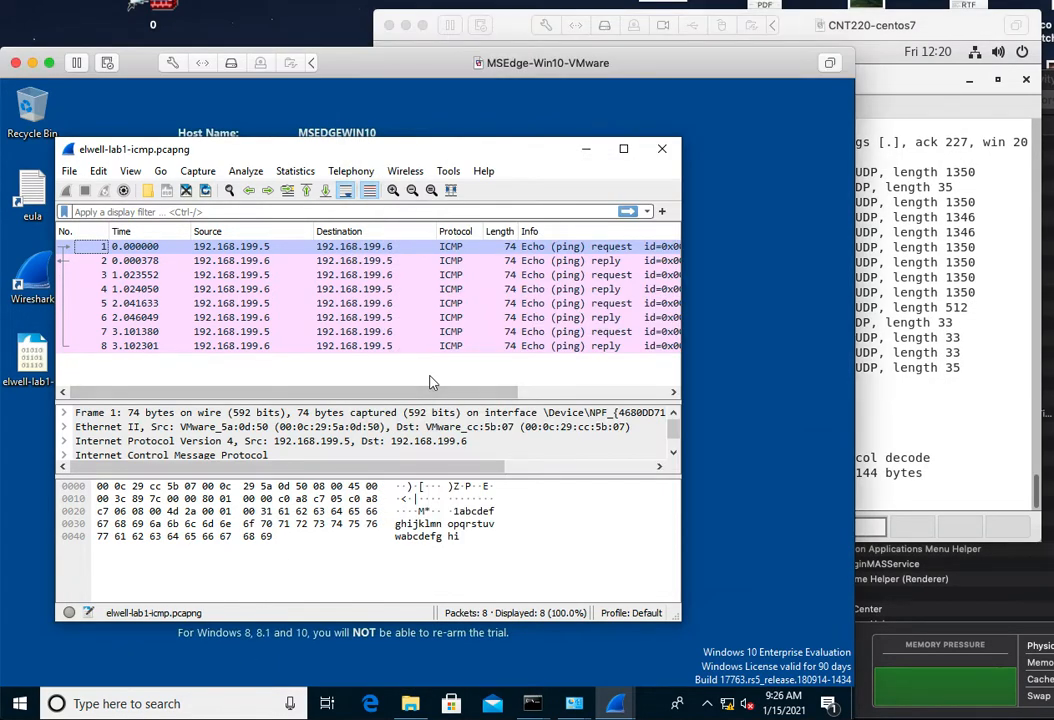
left_click(452, 537)
mouse_move(532, 703)
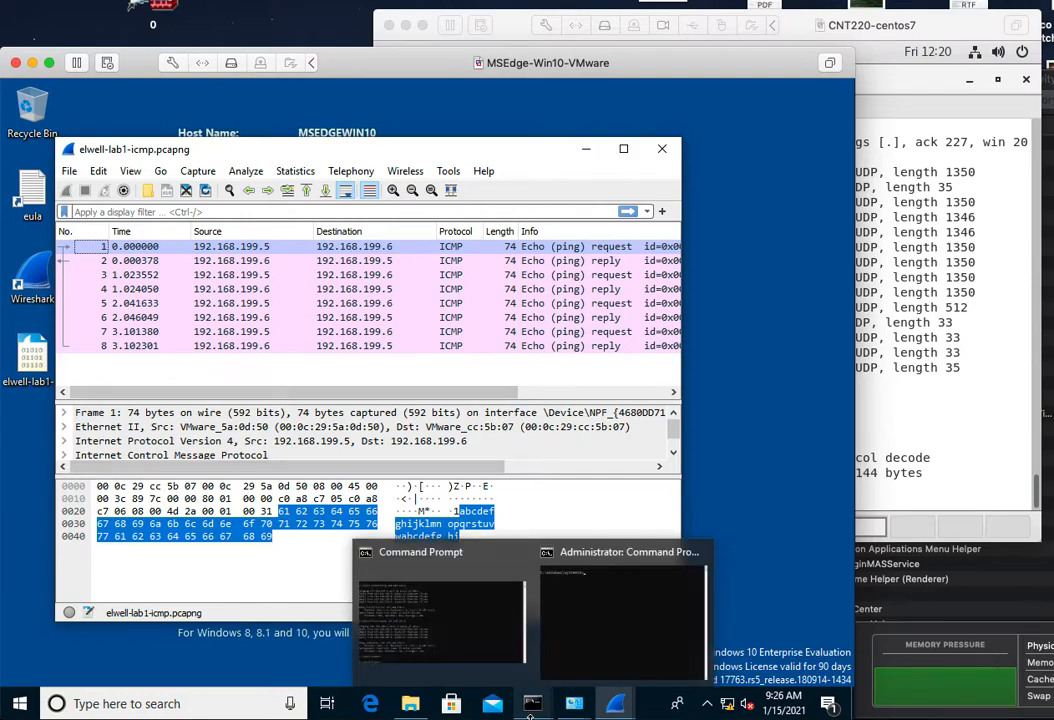
left_click(505, 640)
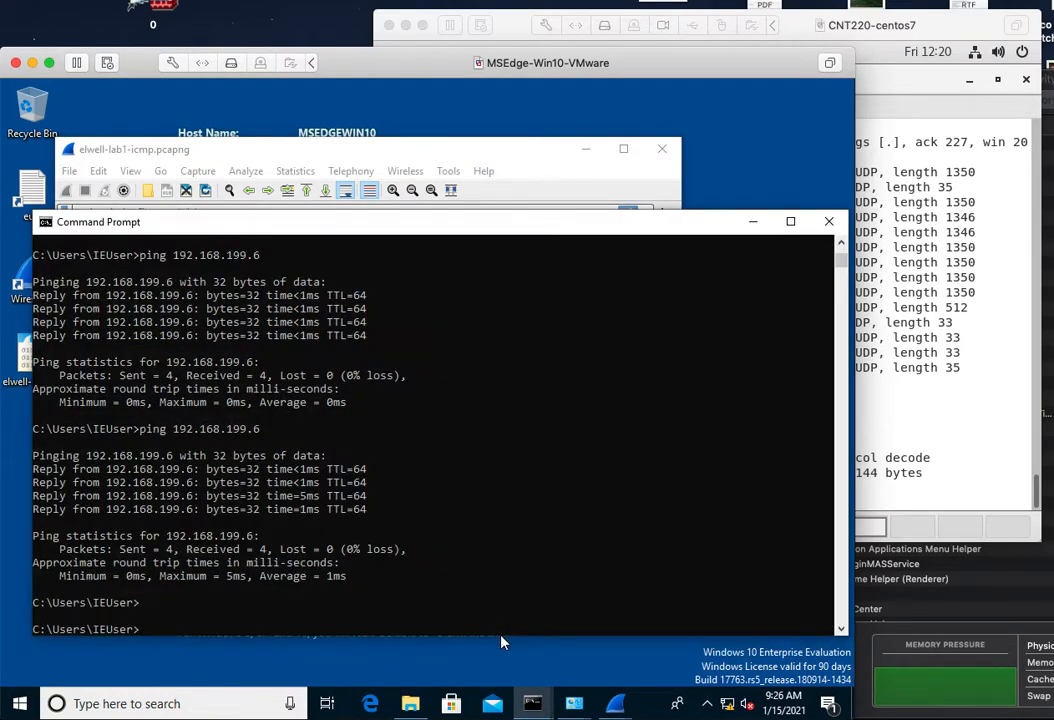
key("Up")
key("Return")
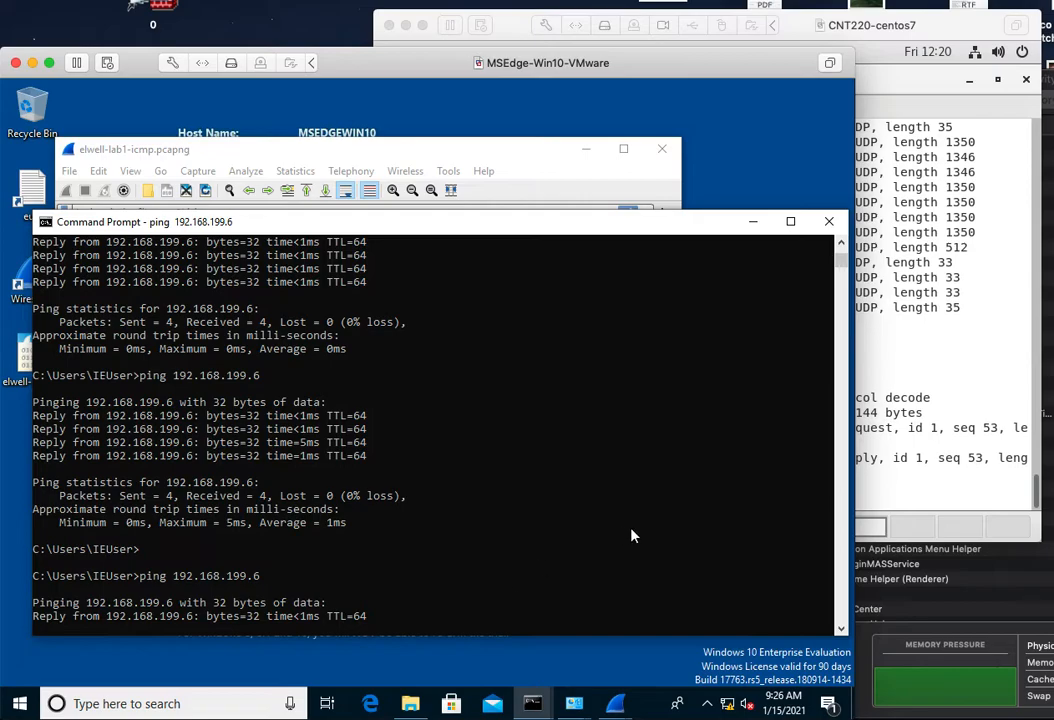
left_click(886, 420)
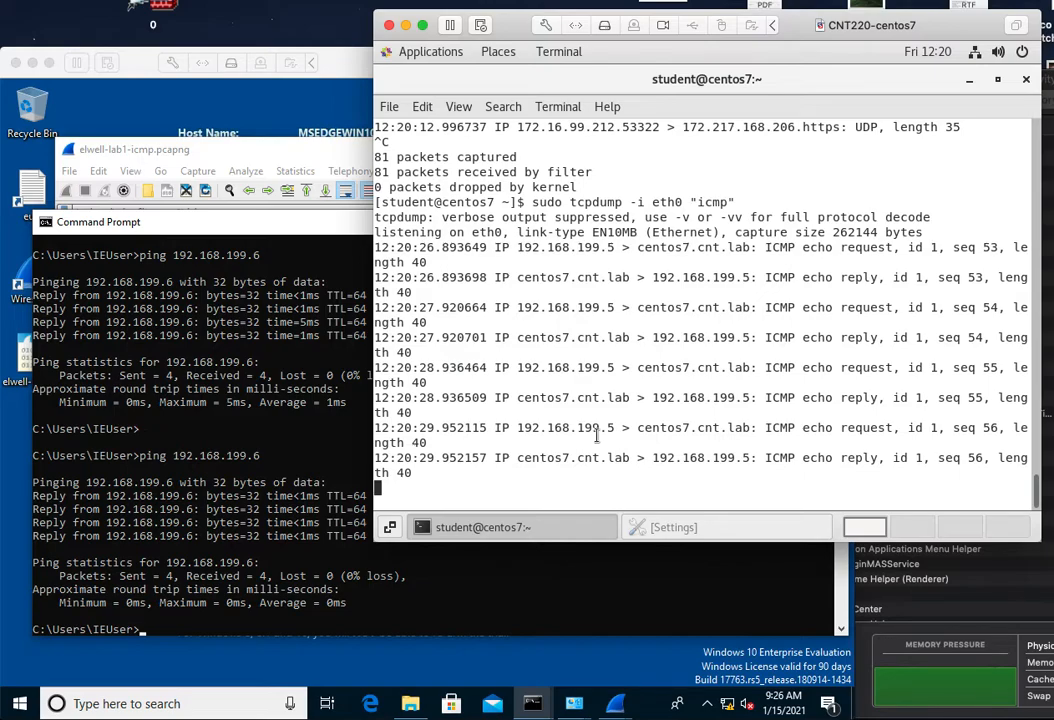
key("ctrl+c")
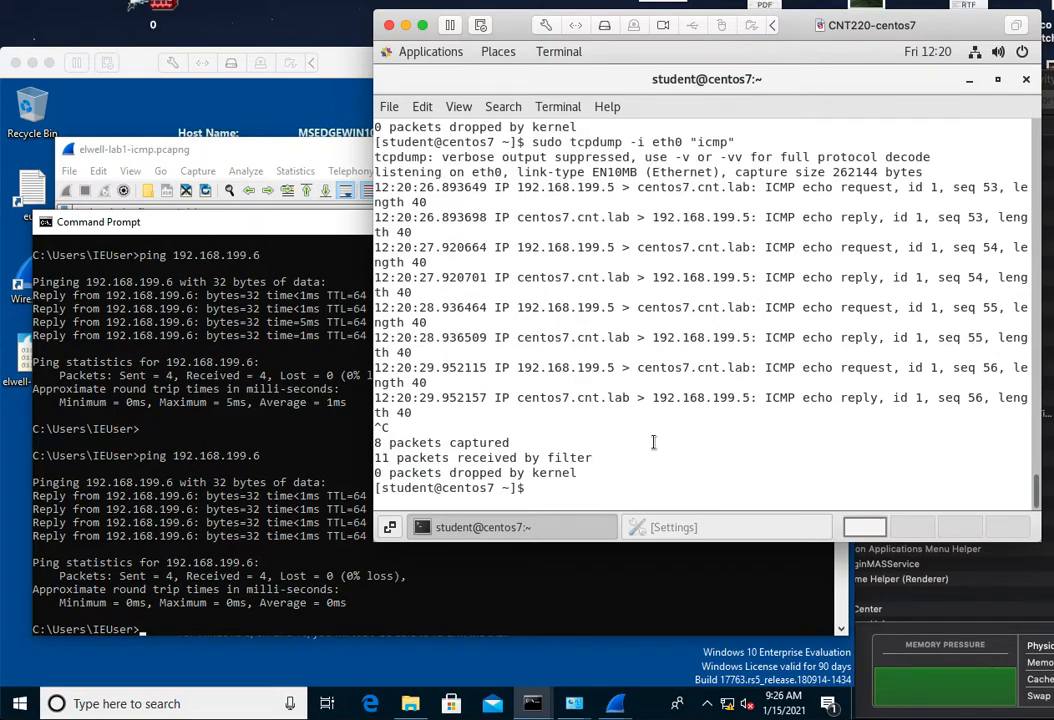
Step: Rerun the ICMP capture without name resolution using sudo tcpdump -i eth0 -nn "icmp"
key("Up")
key("Left")
key("Left")
key("Left")
key("Left")
key("Left")
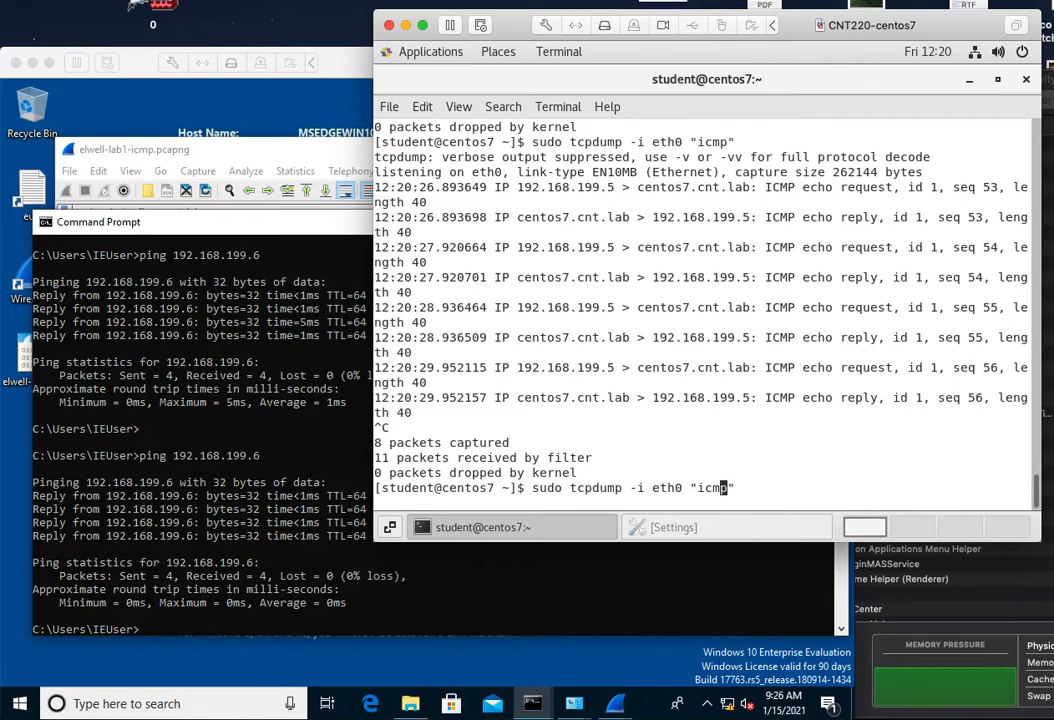
key("Left")
left_click_drag(637, 367, 751, 368)
type("-nn")
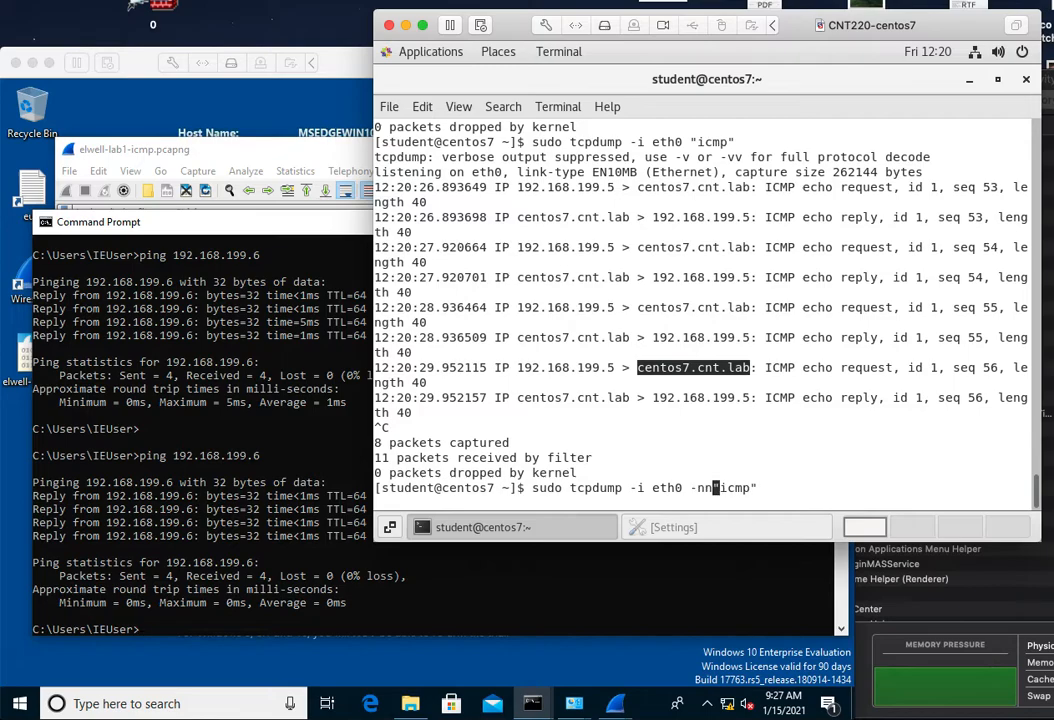
key("Return")
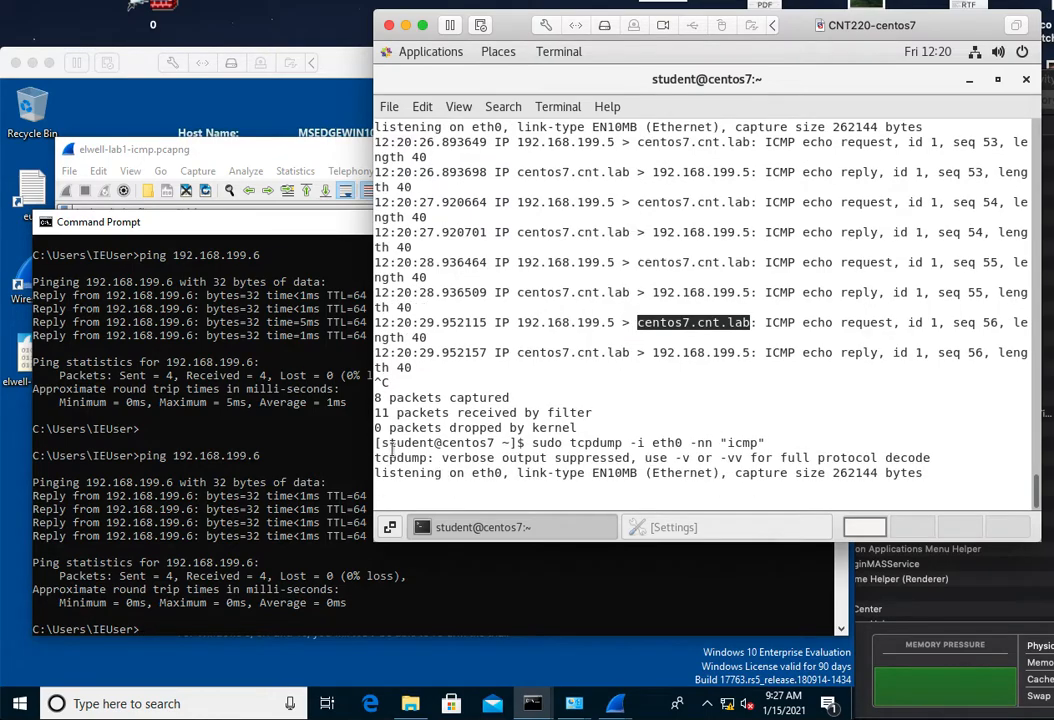
Step: Repeat the Windows ping to 192.168.199.6 and stop the -nn capture on CentOS
left_click(310, 410)
key("Up")
key("Return")
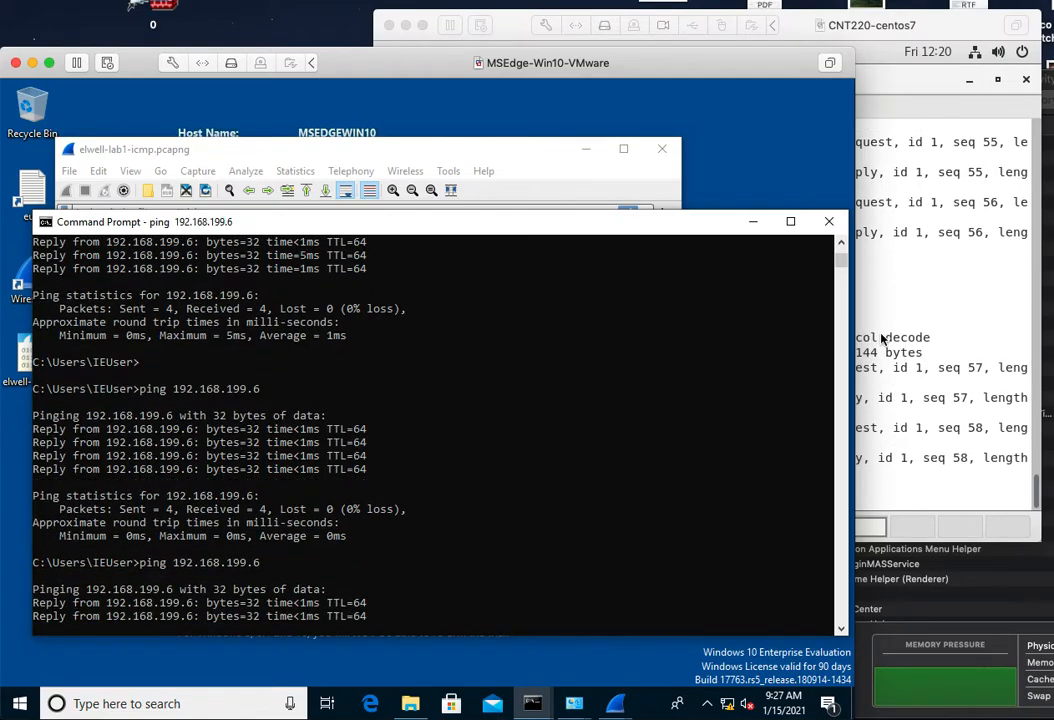
left_click(881, 339)
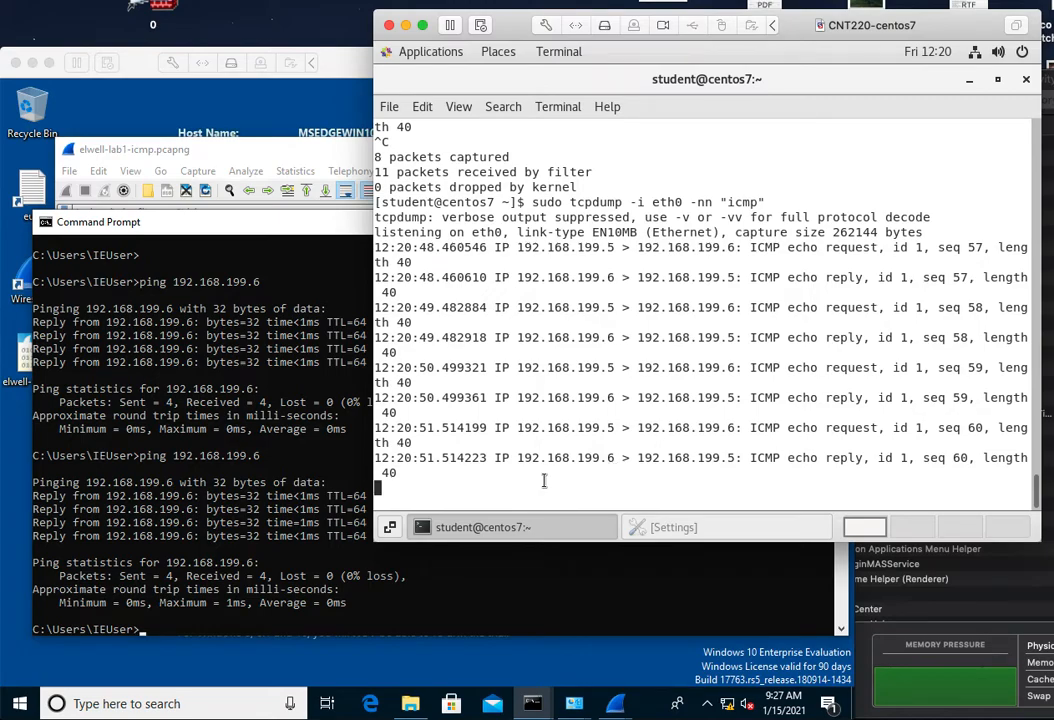
key("ctrl+c")
Step: Rerun the ICMP capture with verbose output using sudo tcpdump -i eth0 -nnvv "icmp"
key("Up")
key("Left")
key("Left")
key("Left")
key("Left")
key("Left")
key("Left")
key("Left")
type("vv")
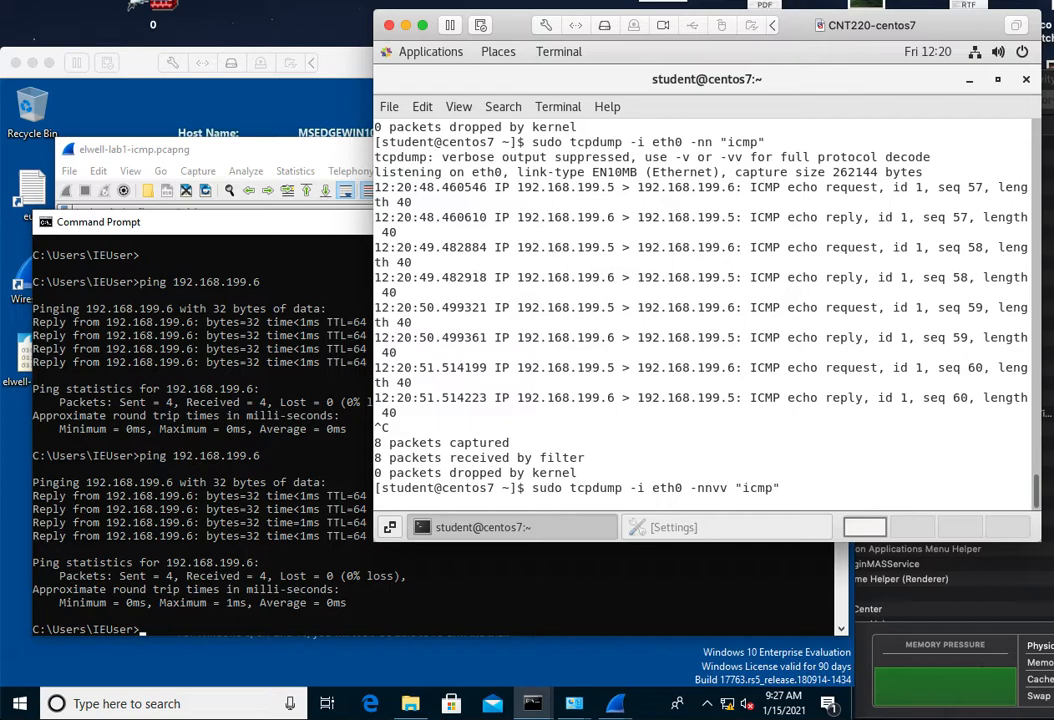
key("Return")
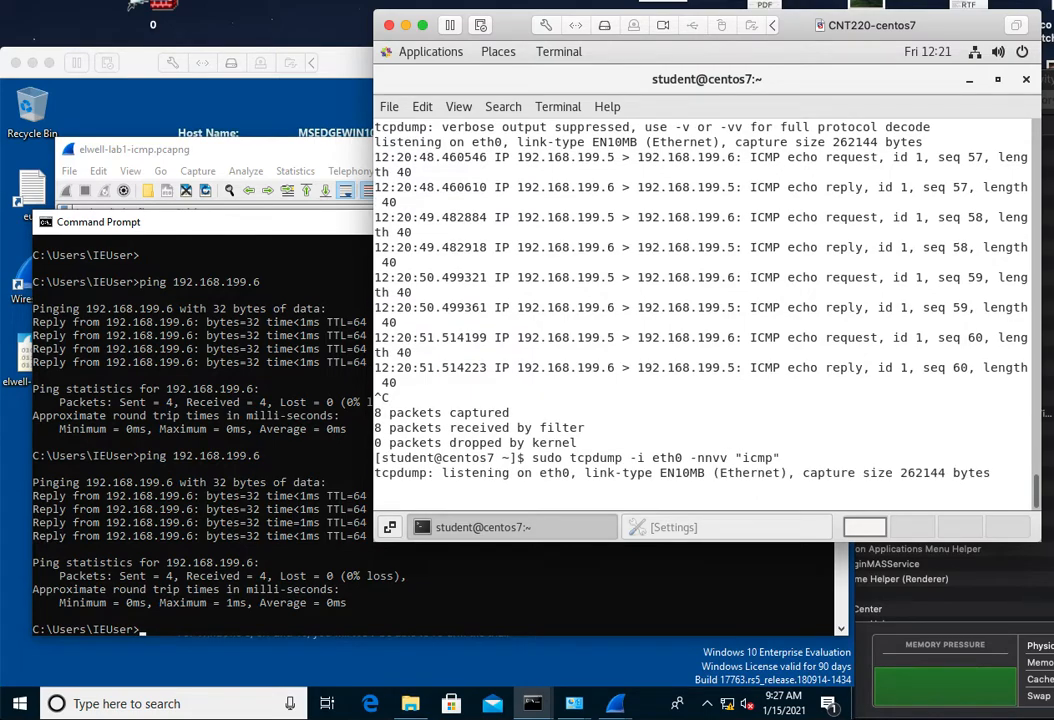
Step: Ping 192.168.199.6 again from Windows and stop the verbose -nnvv capture on CentOS
left_click(315, 489)
key("Up")
key("Return")
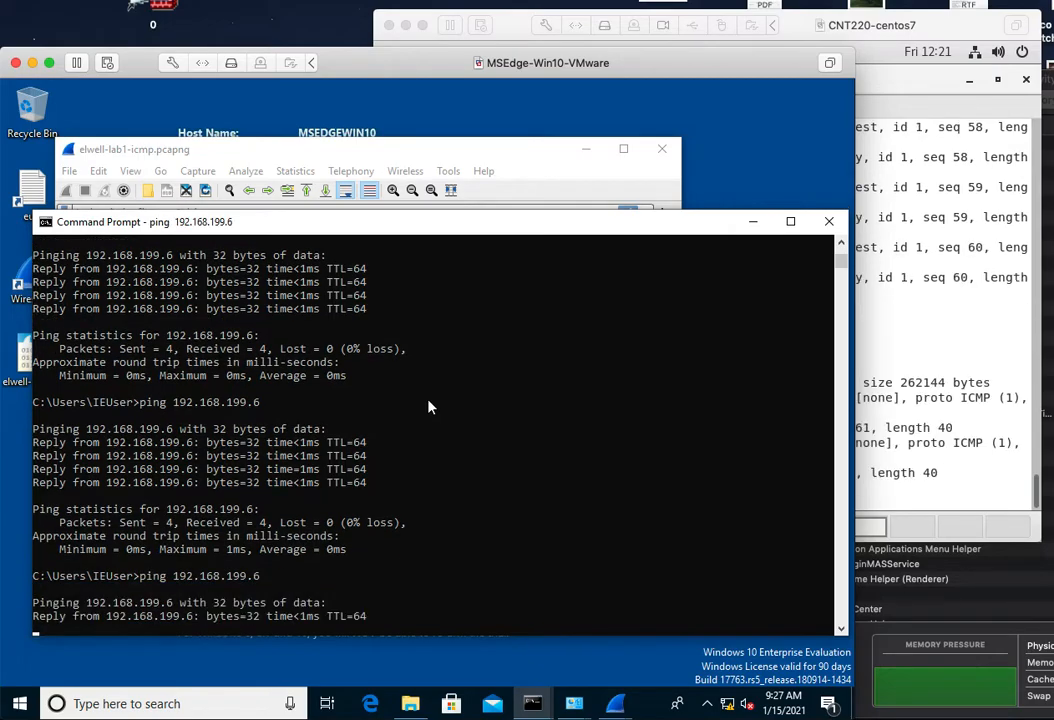
left_click(875, 405)
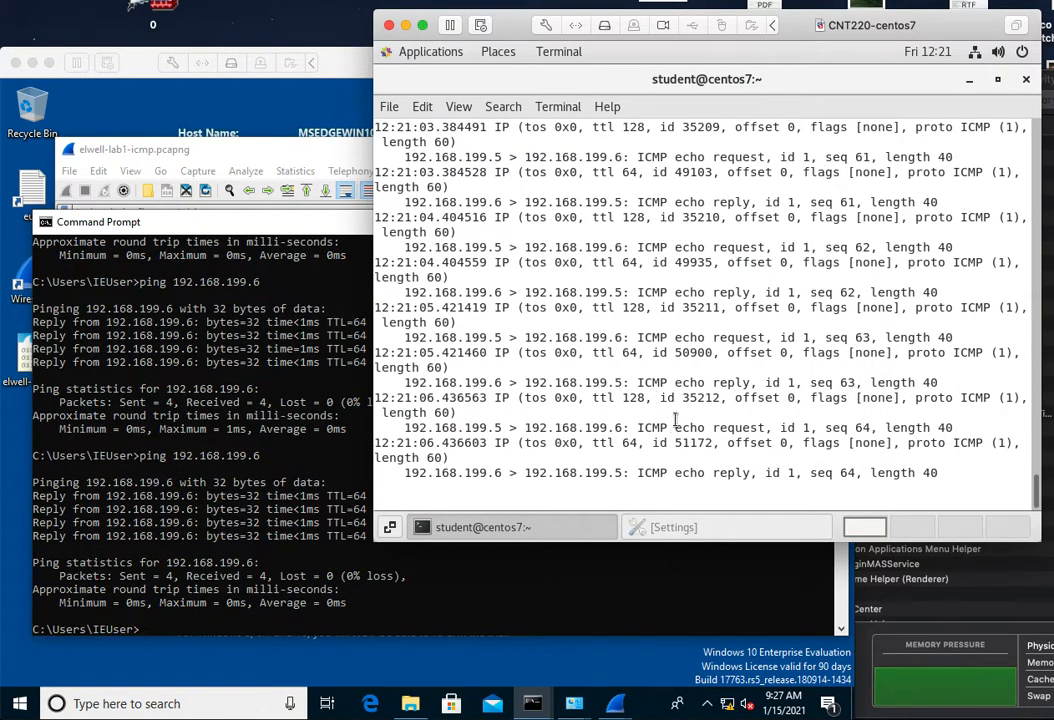
key("ctrl+c")
Step: Start a capture of all eth0 traffic into a file with sudo tcpdump -i eth0 -nnvv -w packets.pcap
key("Up")
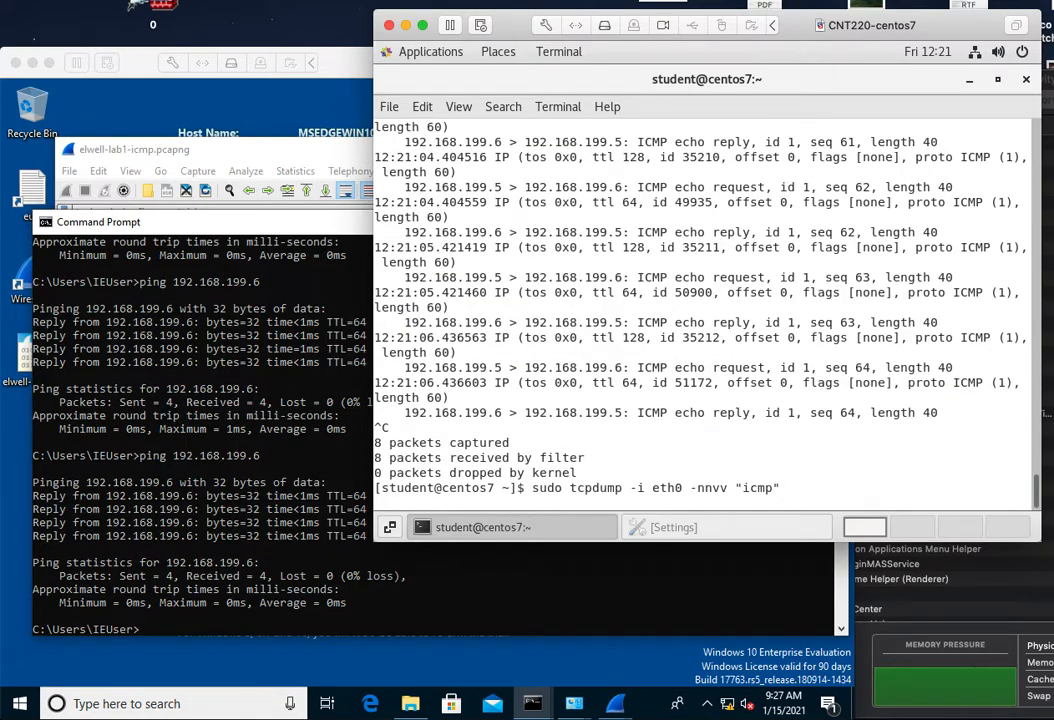
key("BackSpace")
key("BackSpace")
key("BackSpace")
type("-w")
type(" pckets")
key("BackSpace")
key("BackSpace")
key("BackSpace")
key("BackSpace")
key("BackSpace")
type("ackets.pcap")
key("Return")
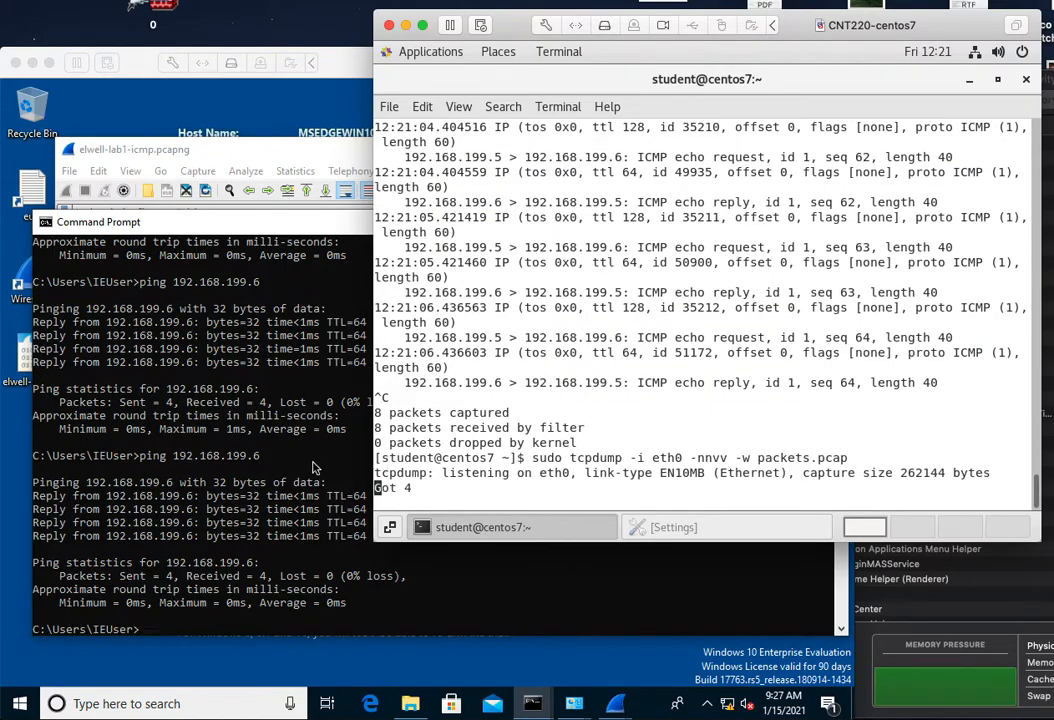
Step: Ping 192.168.199.6 from Windows while packets.pcap is being recorded, and stop the file capture on CentOS
left_click(430, 406)
key("Up")
key("Return")
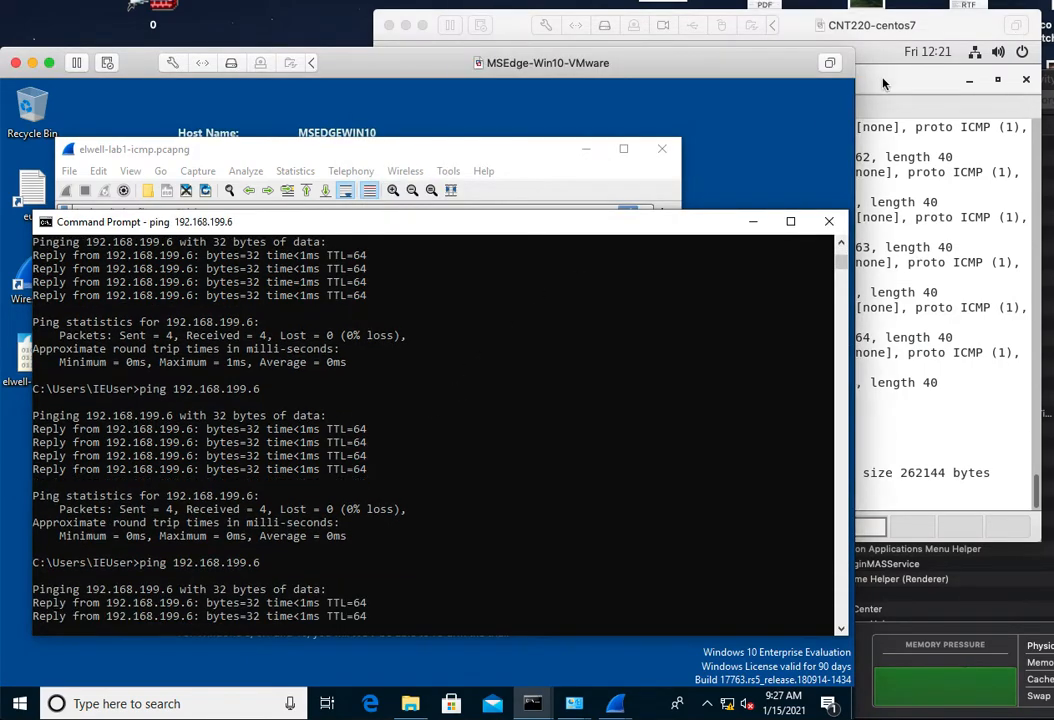
left_click(880, 52)
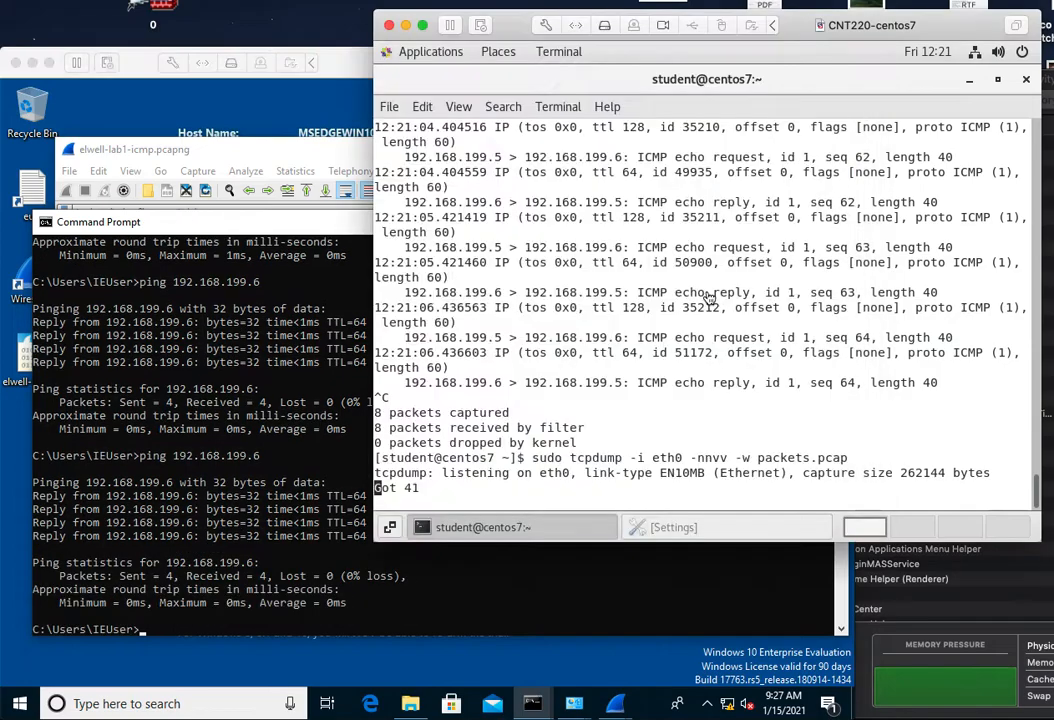
key("ctrl+c")
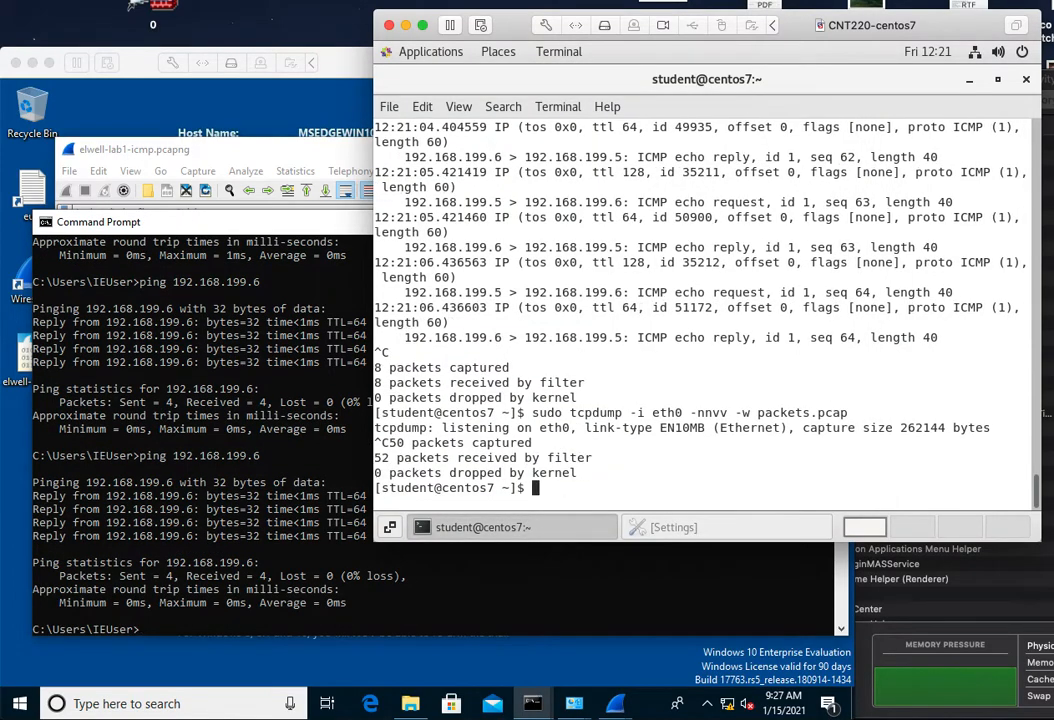
Step: Read back the saved capture with sudo tcpdump -i eth0 -nnvv -r packets.pcap and look through its packets
key("Up")
key("Left")
key("Left")
key("Left")
key("Left")
key("Left")
key("Left")
key("Left")
key("Left")
key("Left")
key("Left")
key("Left")
key("Left")
key("Left")
key("BackSpace")
type("r")
key("Return")
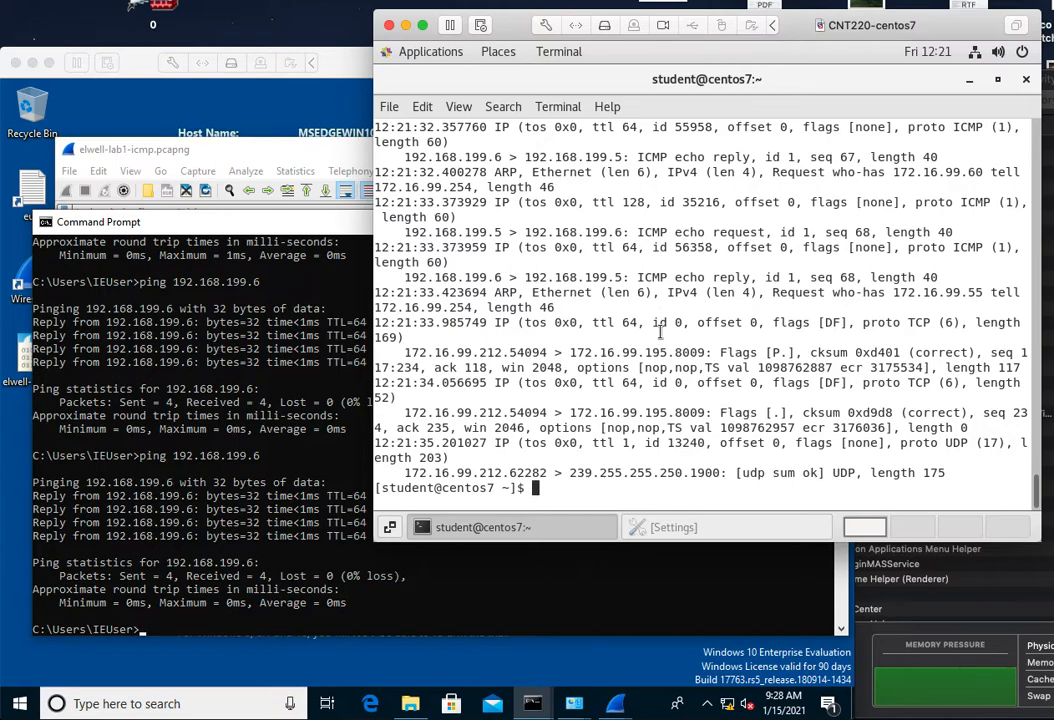
scroll(691, 342, "up", 2)
Step: Read packets.pcap again showing only ping traffic by adding the "icmp" filter to the tcpdump command
key("Up")
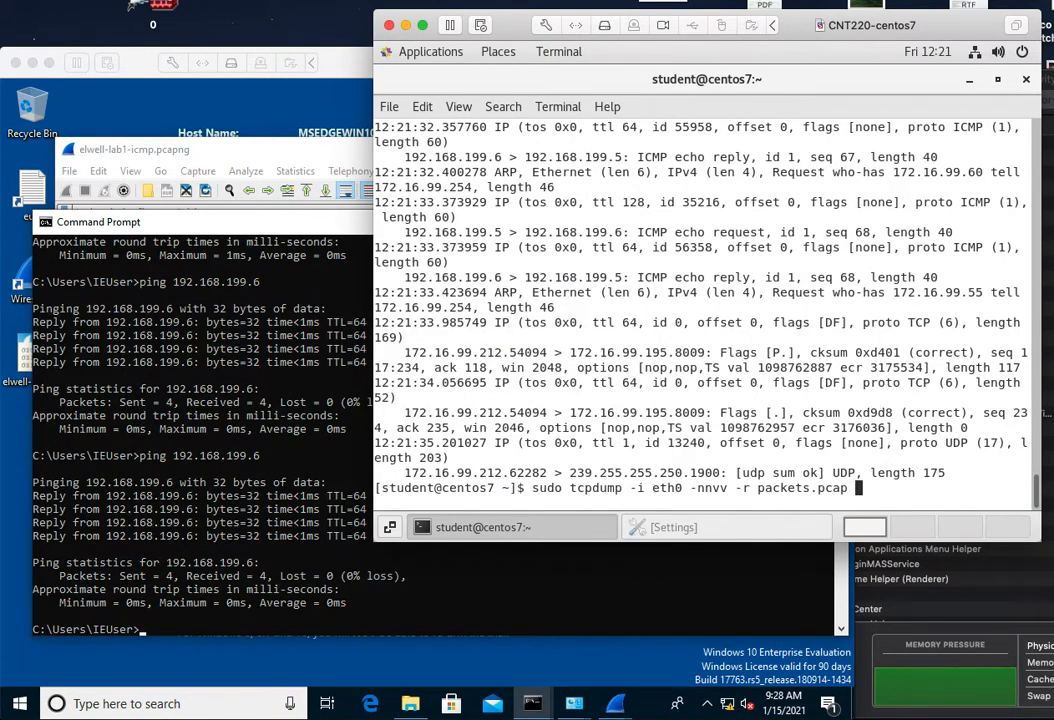
type("\"icmp\"")
key("Return")
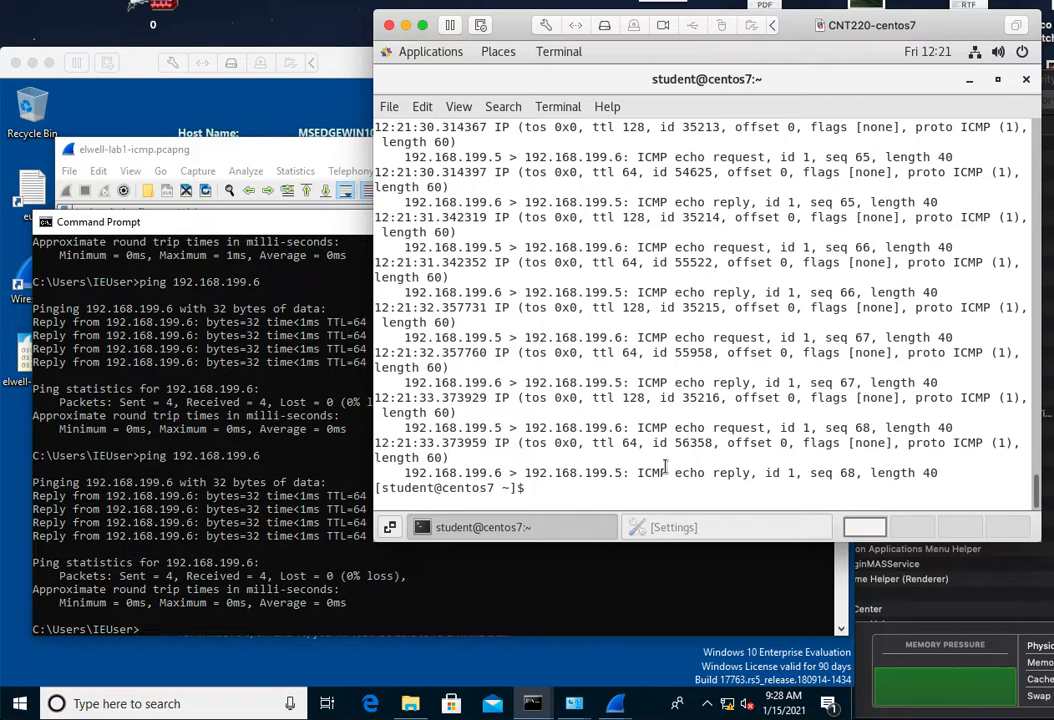
Step: Discard the recalled tcpdump command, minimize the terminal, and open Wireshark Network Analyzer from the CentOS desktop
key("Up")
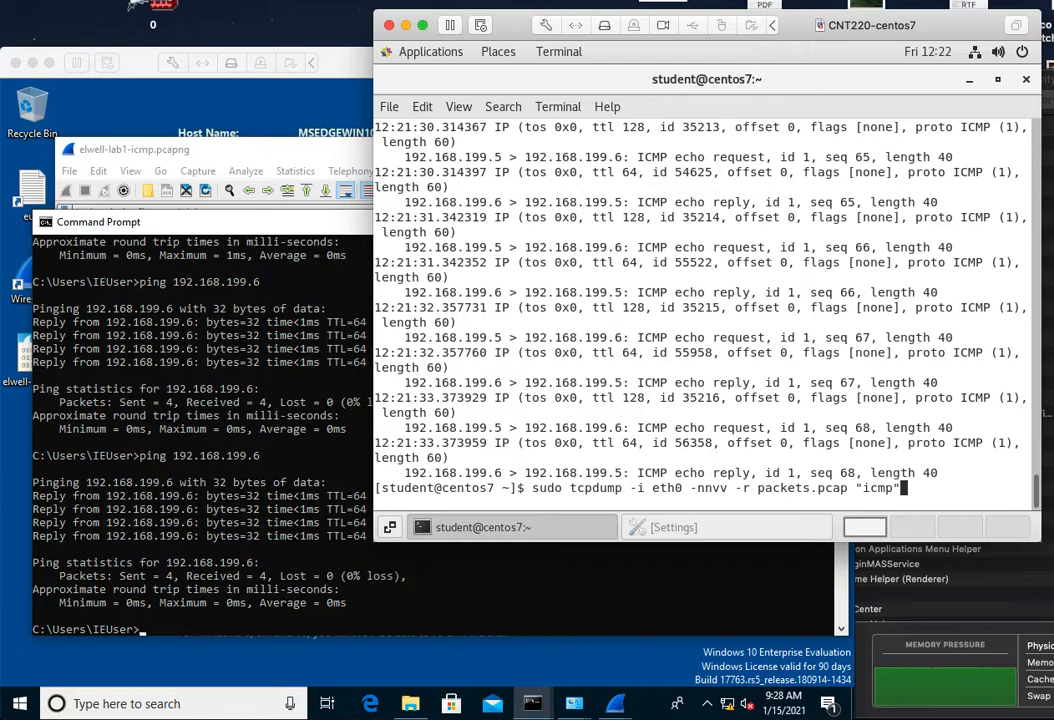
key("ctrl+c")
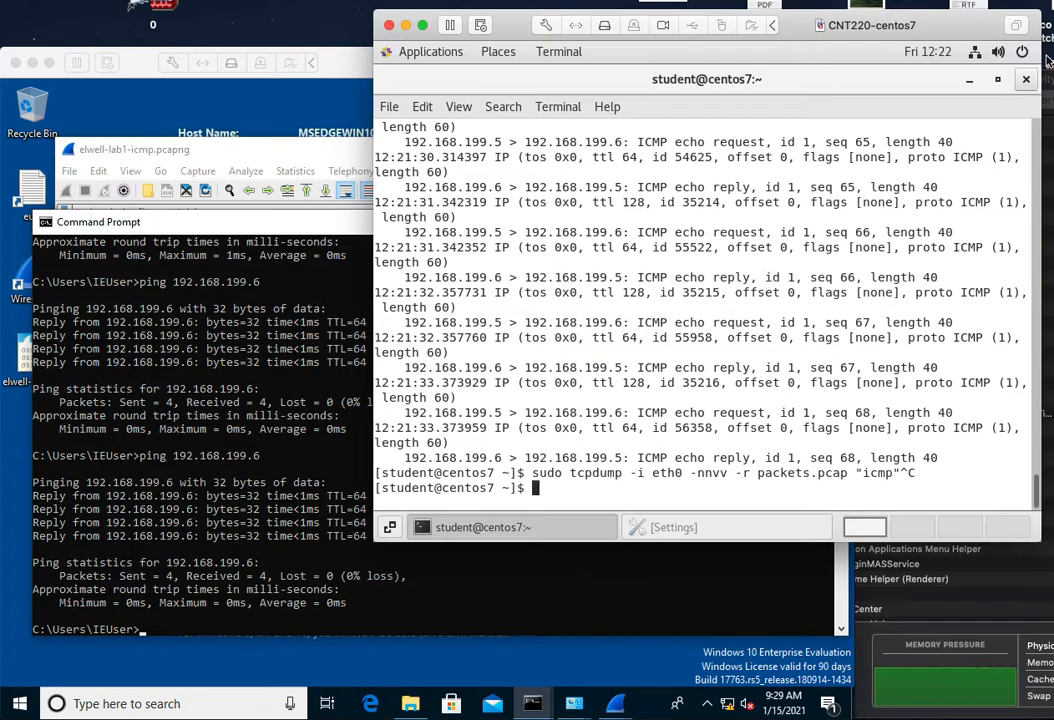
left_click(970, 81)
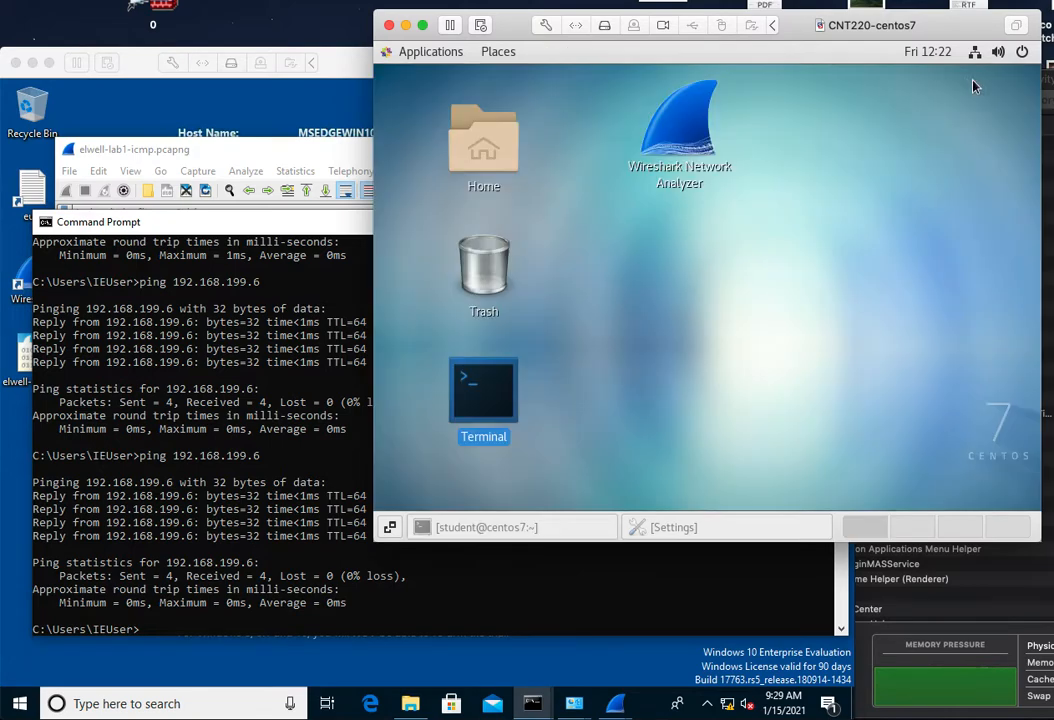
double_click(697, 125)
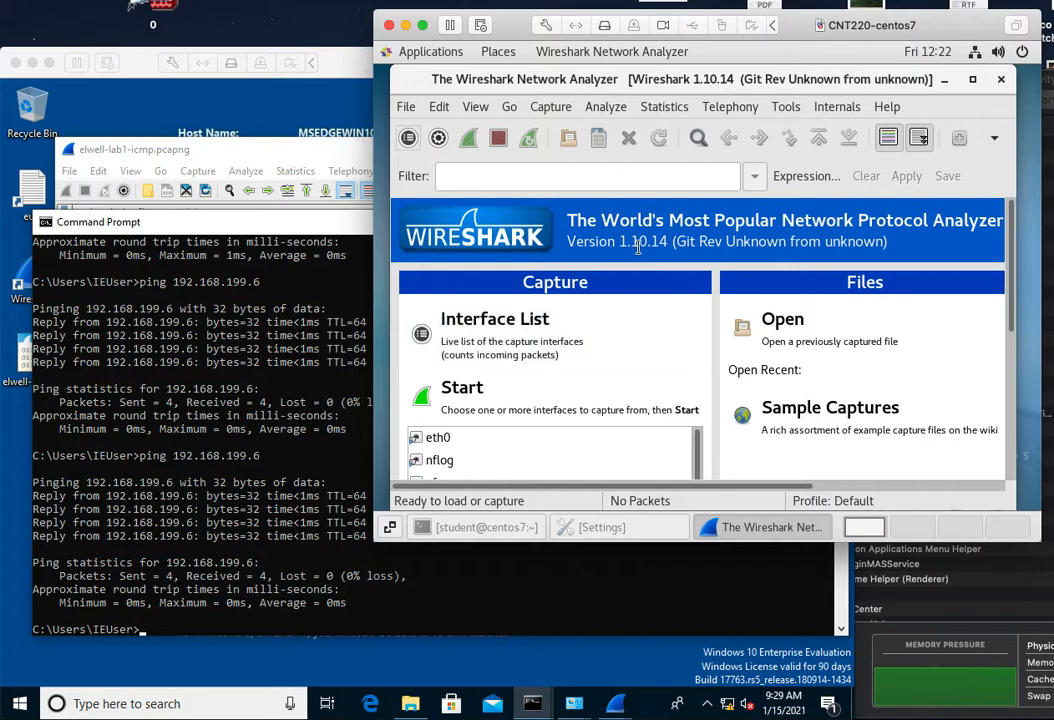
Step: Select the eth0 interface in the CentOS Wireshark, accept its interface settings, and start a live capture on it
scroll(600, 355, "down", 3)
double_click(438, 316)
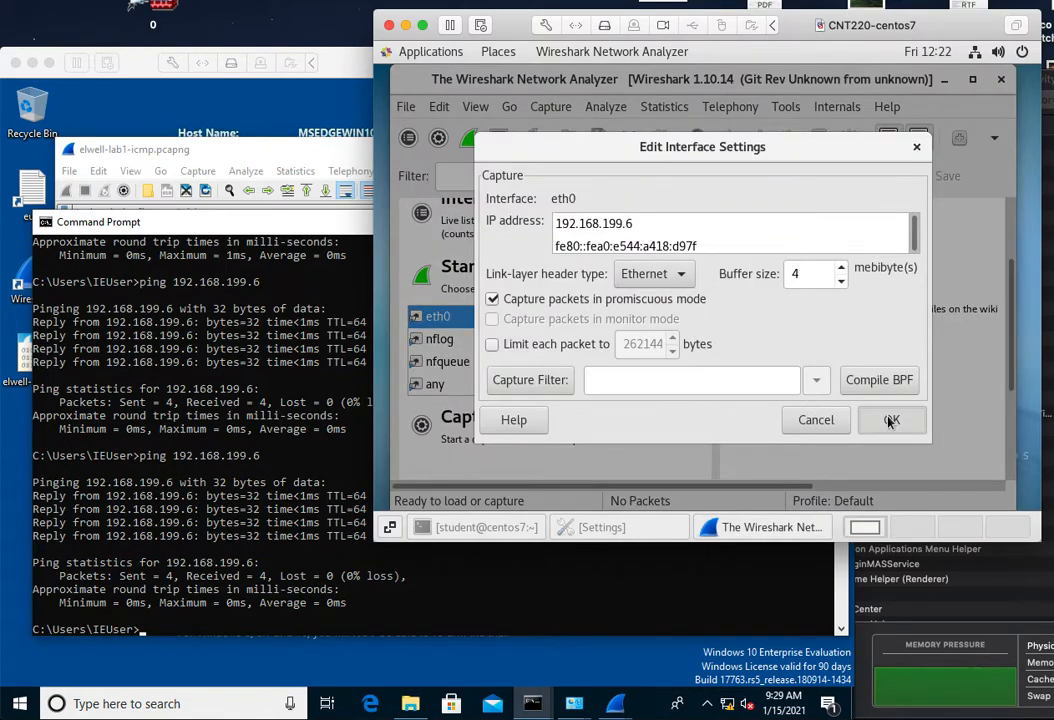
left_click(889, 419)
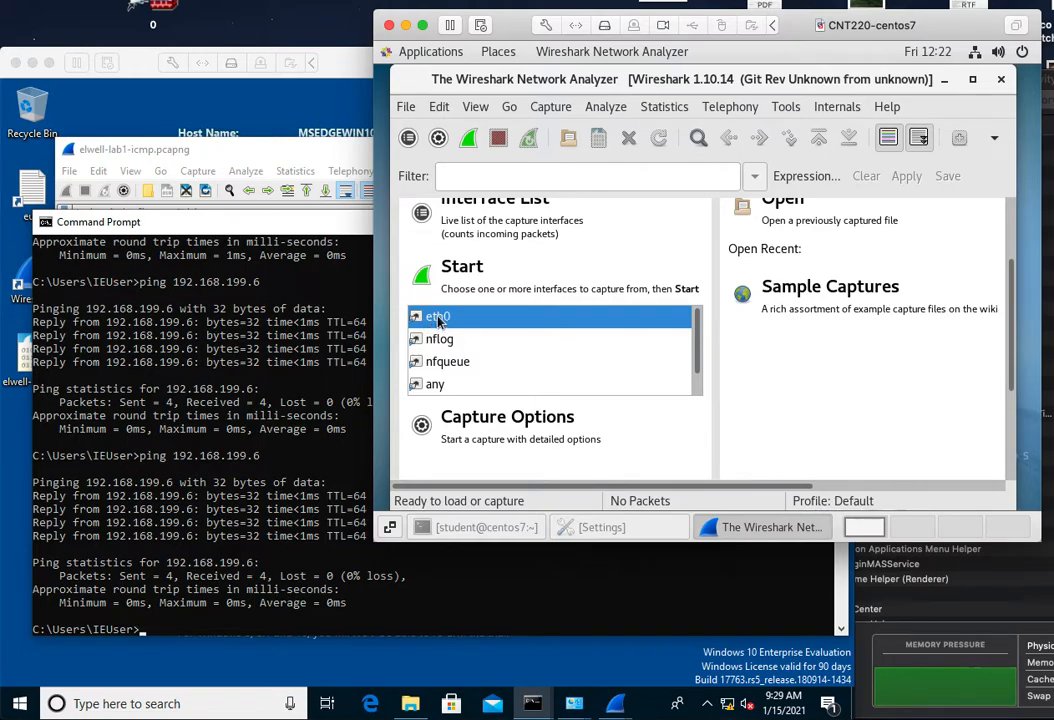
left_click(551, 107)
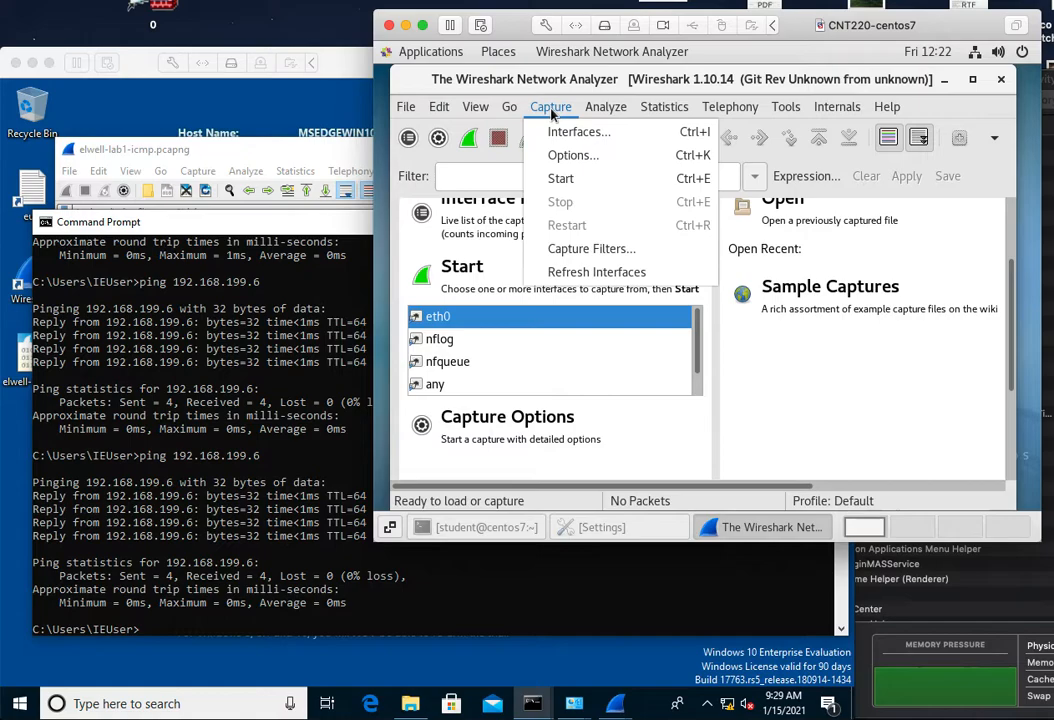
left_click(560, 176)
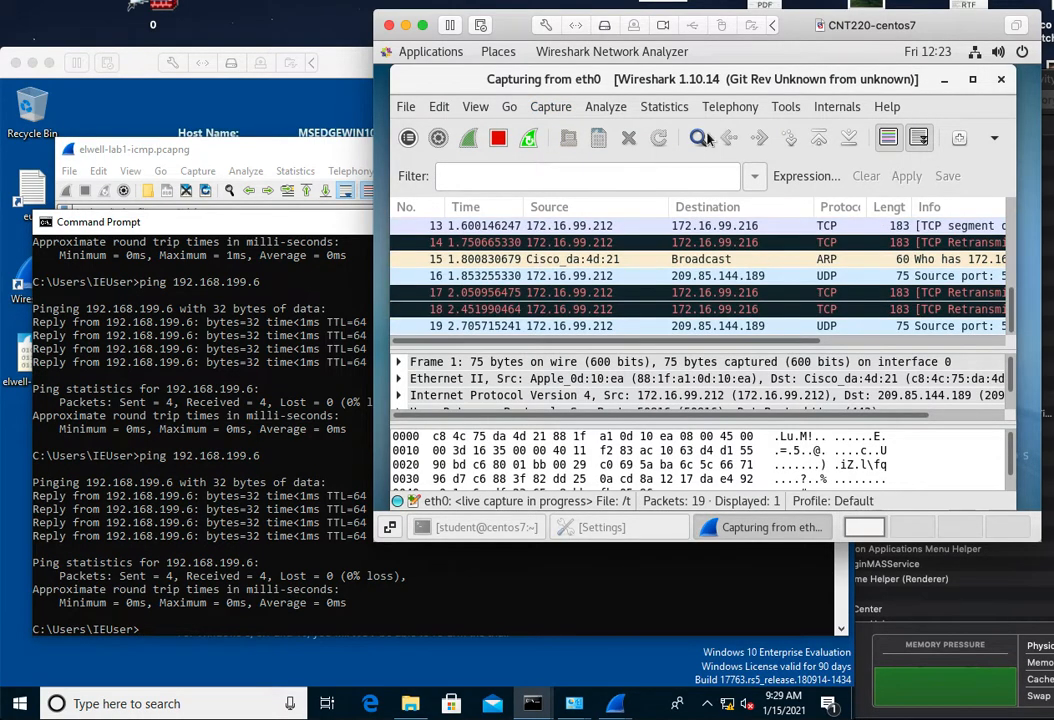
Step: Apply the display filter "icmp" to the running eth0 capture
left_click(655, 176)
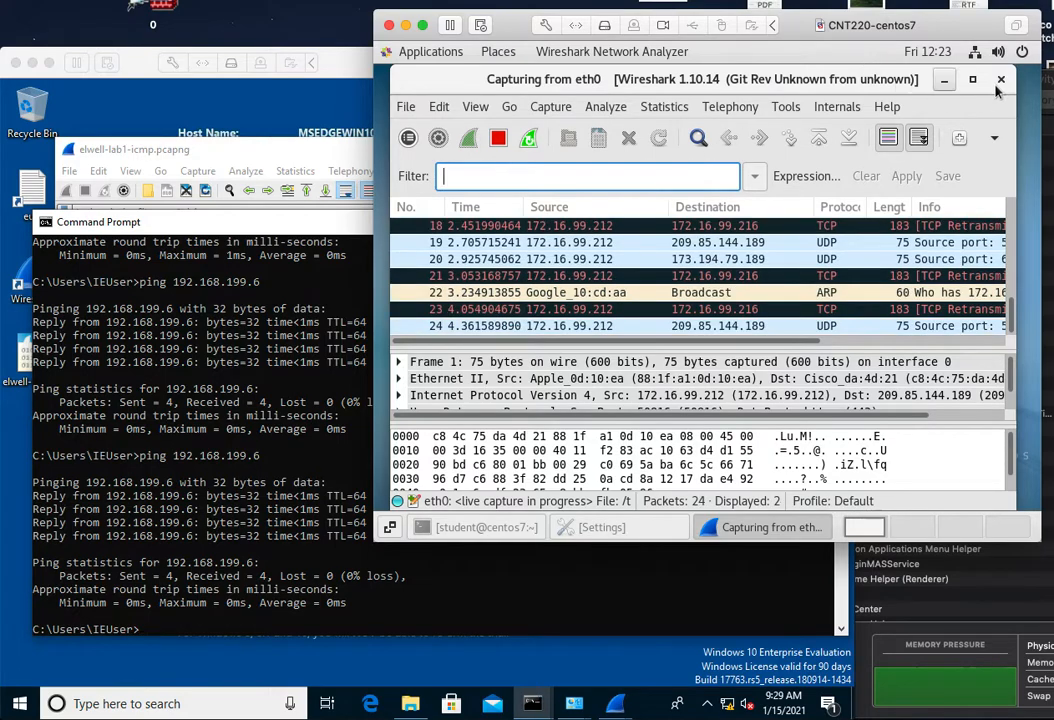
type("icmp")
key("Return")
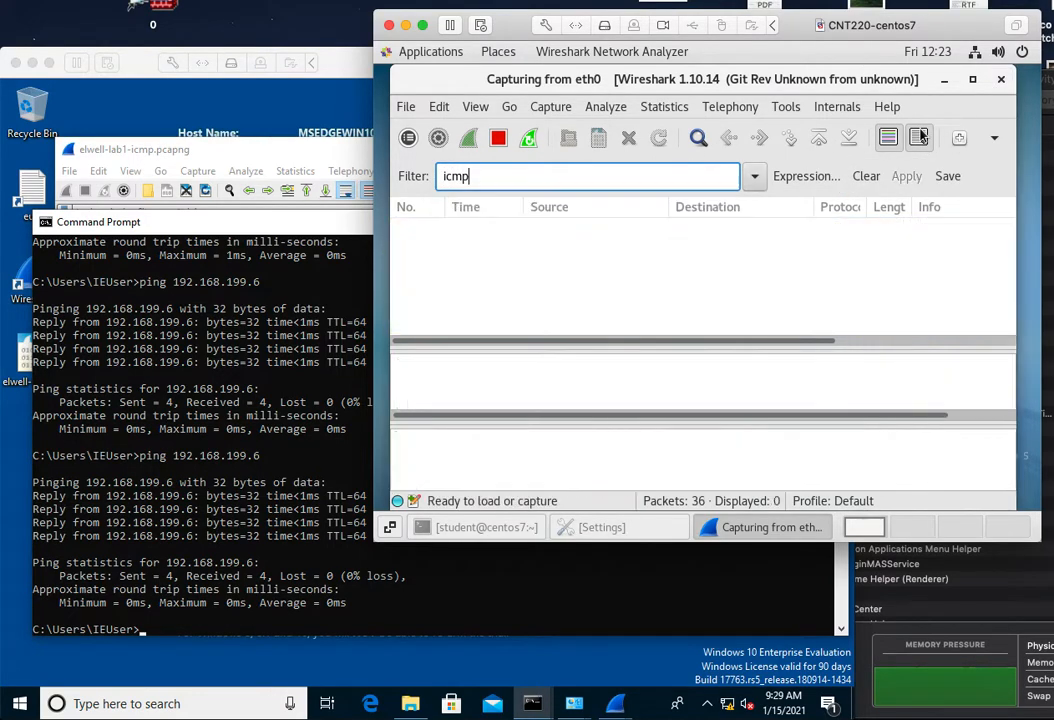
Step: Ping 192.168.199.6 again from the Windows Command Prompt and return to the Wireshark capture on CentOS
left_click(430, 403)
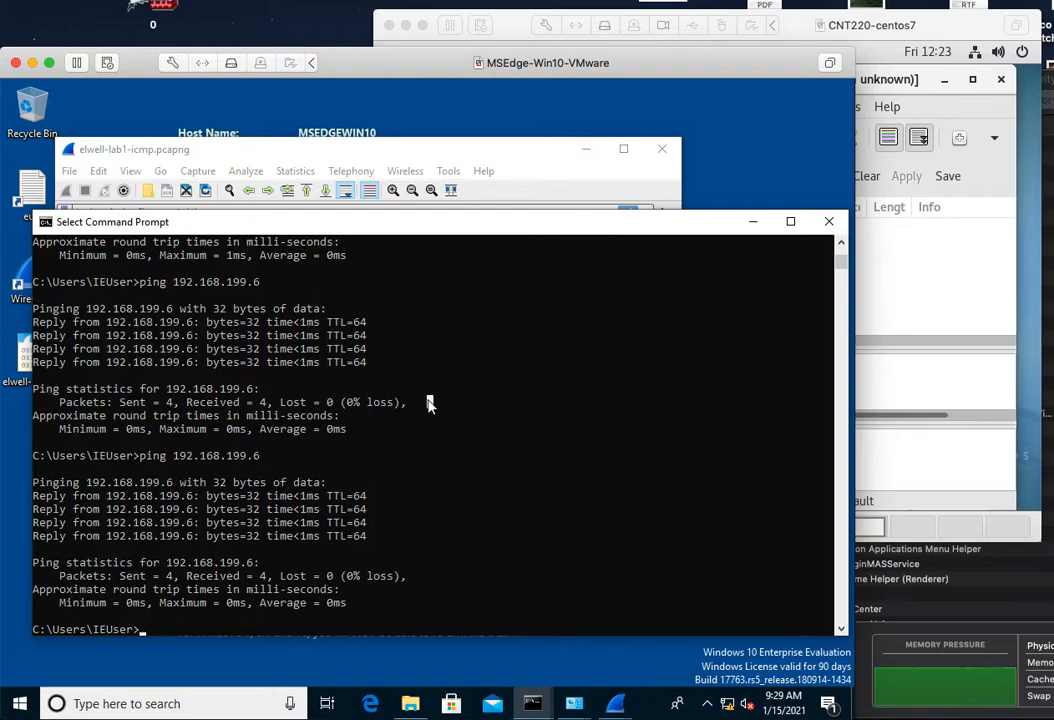
key("Up")
key("Return")
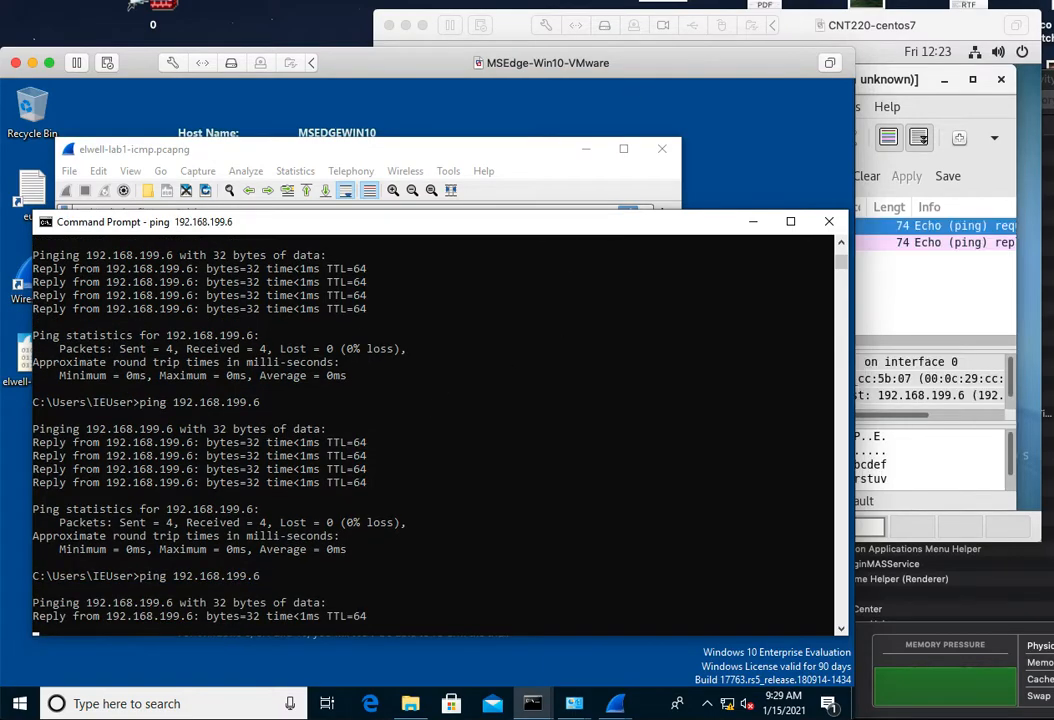
left_click(730, 47)
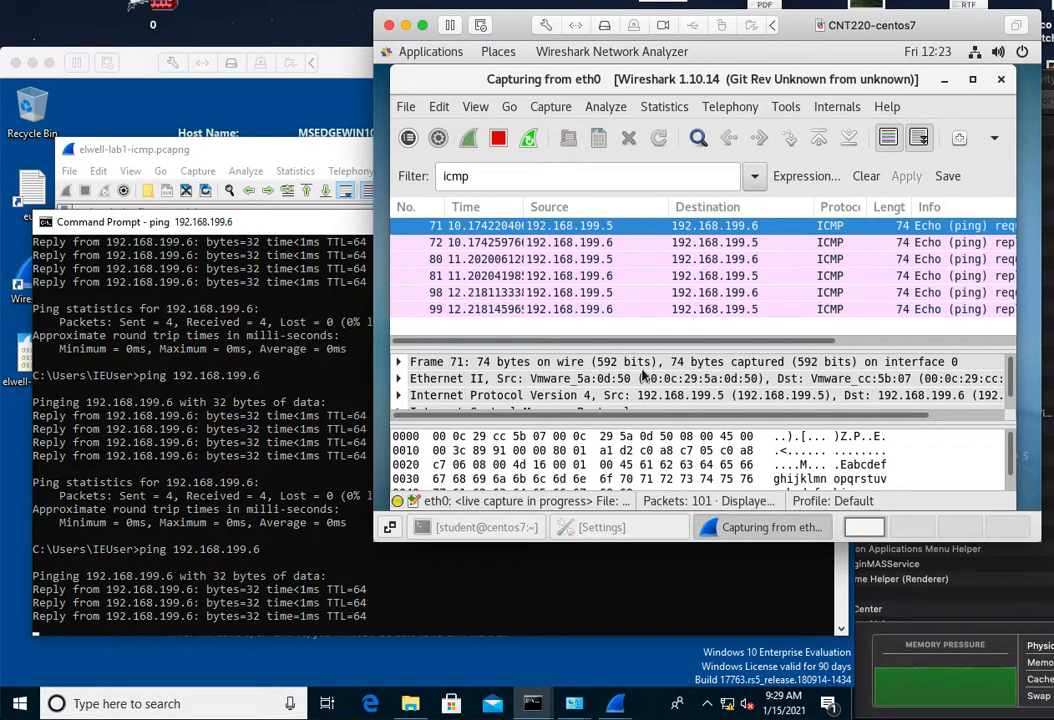